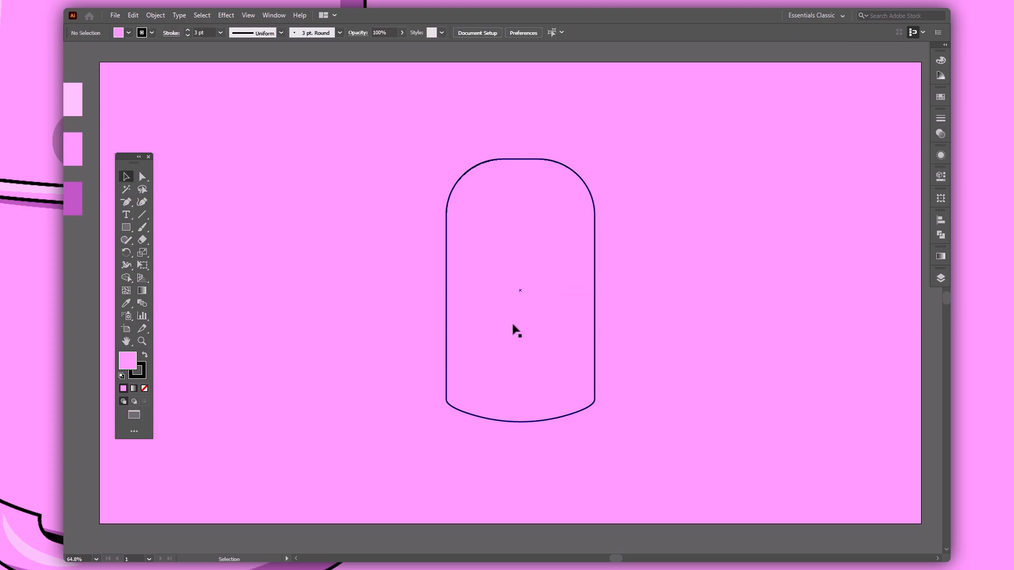
Step: Draw a neck rectangle about 155 by 111 px over the bottle's upper edge and centre it horizontally on the body
key(m)
drag(486, 126, 553, 173)
key(v)
drag(634, 155, 521, 208)
click(941, 220)
click(910, 215)
click(591, 162)
Step: Nudge the neck rectangle up slightly so it overlaps only the top of the bottle body
click(514, 139)
key(Up)
key(Up)
key(Up)
key(Up)
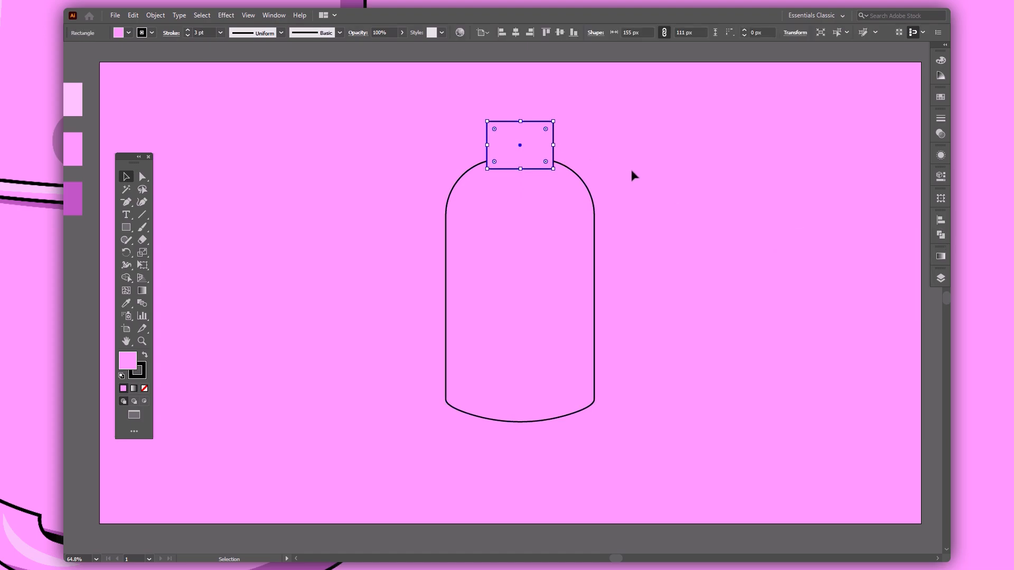
Step: Draw a triangle with the Polygon tool, flatten and widen it, and place it over the neck rectangle's bottom edge
key(ctrl+plus)
key(ctrl+plus)
key(ctrl+plus)
key(ctrl+plus)
drag(568, 160, 563, 61)
drag(127, 228, 171, 270)
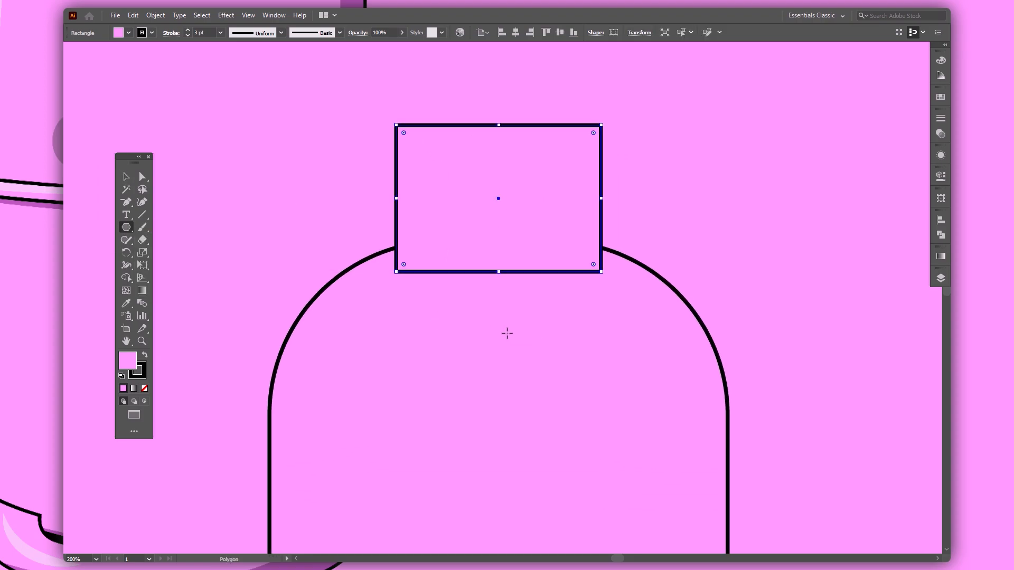
click(507, 334)
key(Return)
drag(507, 267, 507, 337)
drag(563, 354, 590, 349)
drag(506, 359, 506, 272)
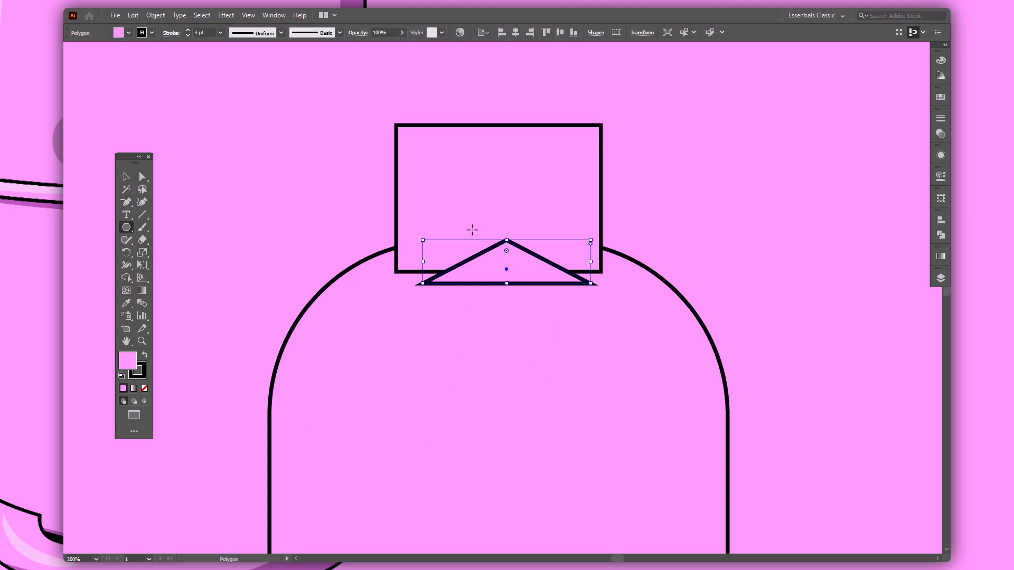
Step: Centre the triangle, neck rectangle and bottle body horizontally on each other
key(v)
click(498, 299)
click(940, 219)
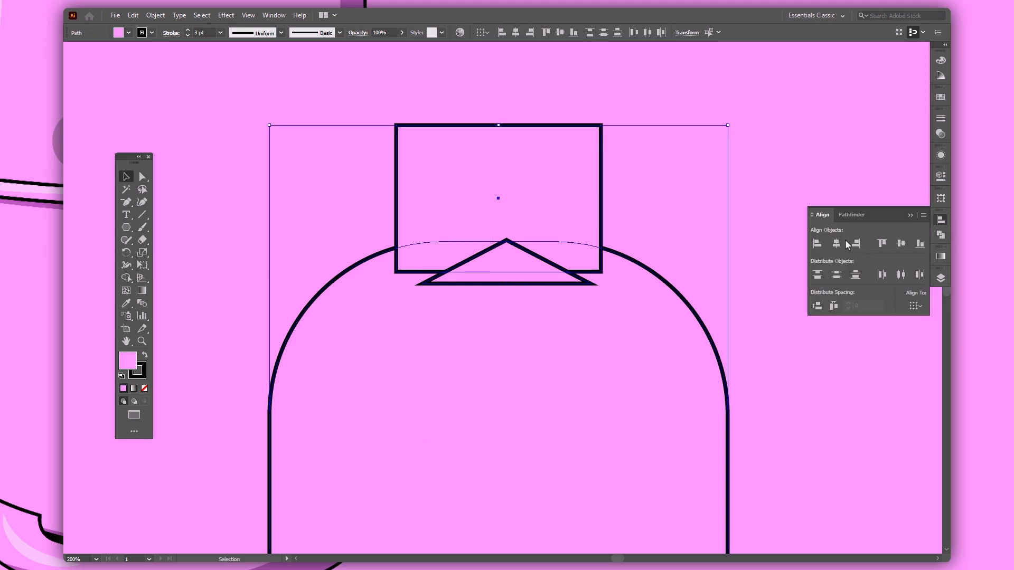
click(857, 194)
Step: Cut the triangle out of the neck rectangle's bottom edge with the Shape Builder tool
click(577, 199)
shift+click(563, 283)
key(shift+m)
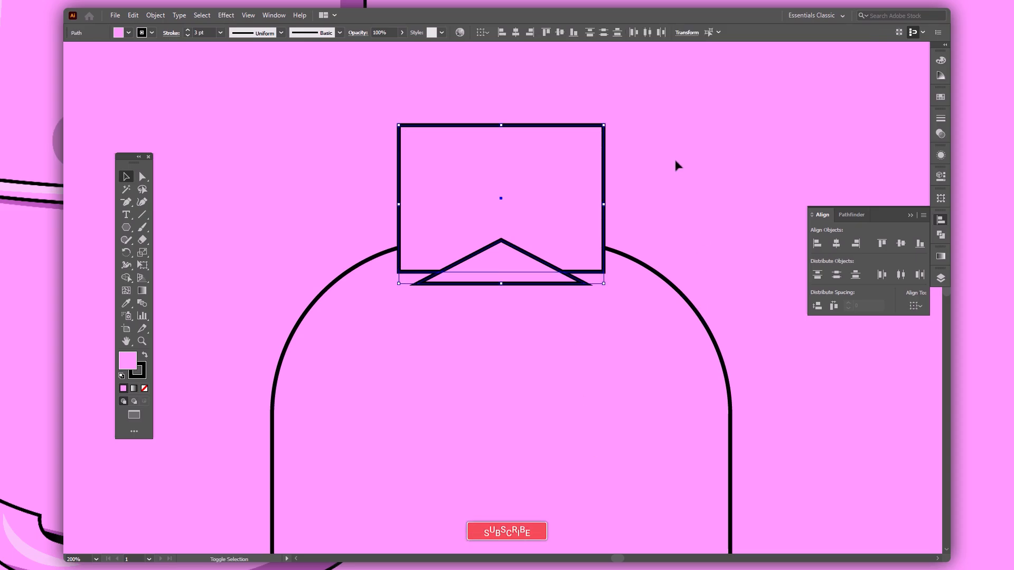
drag(516, 294, 502, 252)
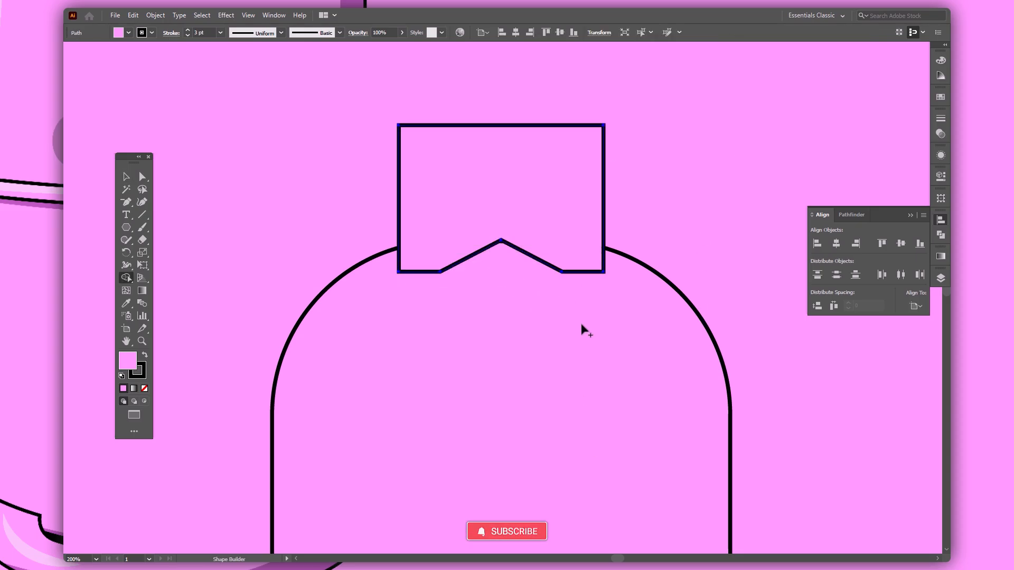
key(v)
click(582, 323)
Step: Draw a tall rectangle about 57 by 106 px inside the neck and centre it horizontally with the neck and body
key(m)
drag(468, 127, 543, 265)
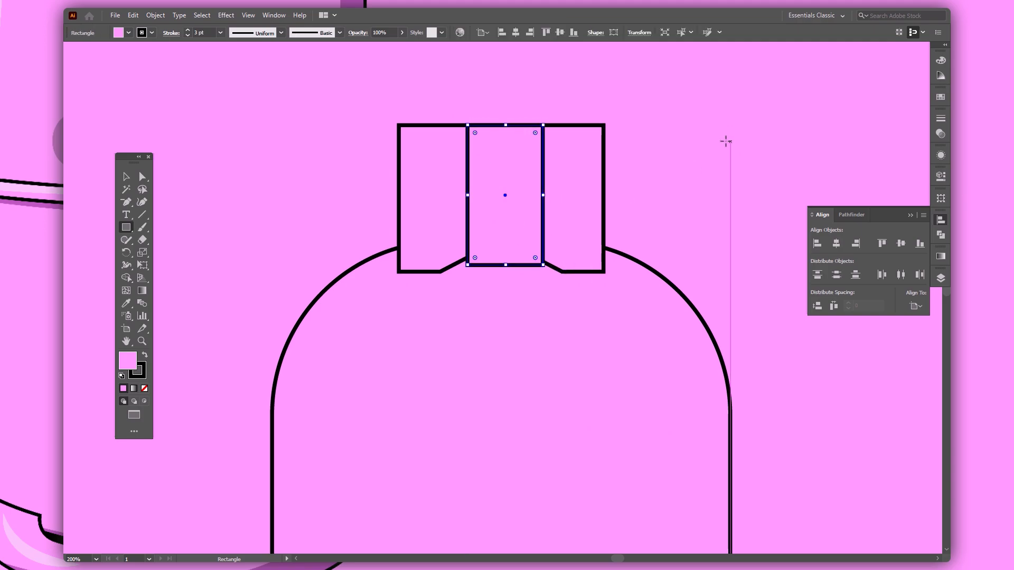
key(v)
drag(390, 75, 625, 188)
click(836, 243)
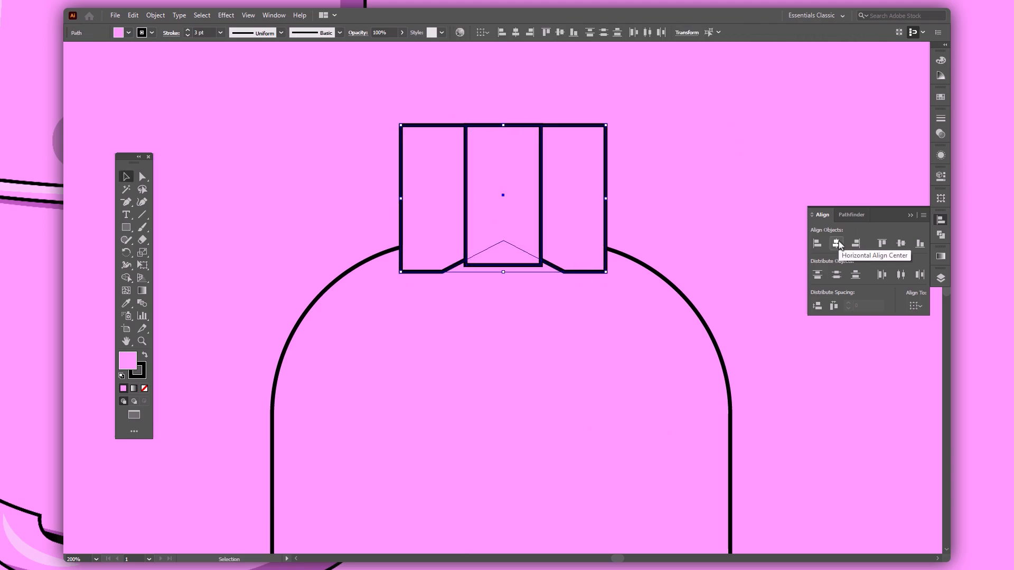
drag(688, 131, 485, 332)
click(836, 243)
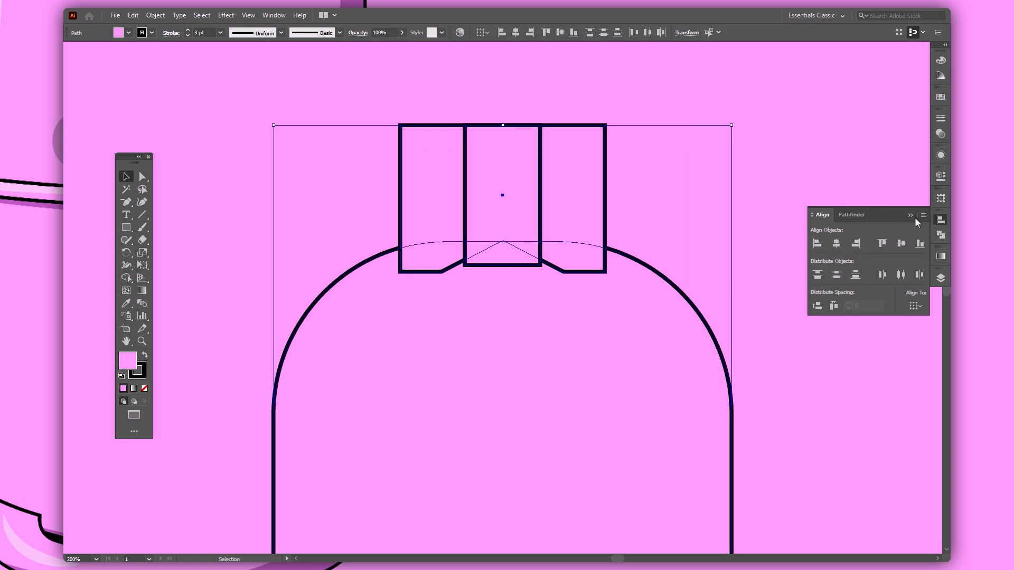
Step: Stretch the middle rectangle above the neck's top edge and widen it slightly on both sides
click(503, 132)
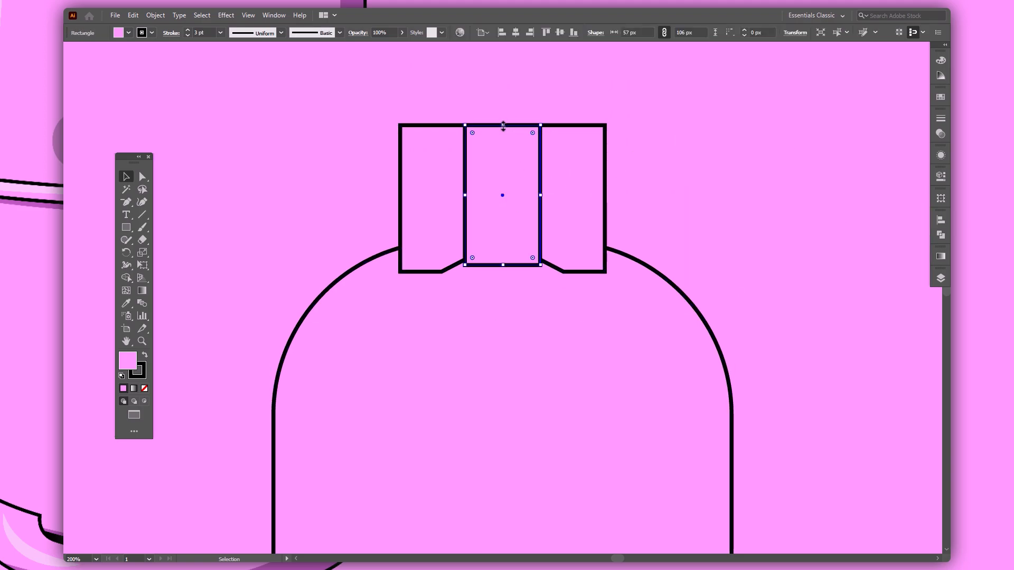
drag(503, 125, 503, 117)
drag(543, 193, 548, 193)
Step: Cut the middle rectangle out of the neck with the Shape Builder tool, leaving two side pieces
drag(678, 169, 380, 172)
key(shift+m)
drag(521, 75, 508, 252)
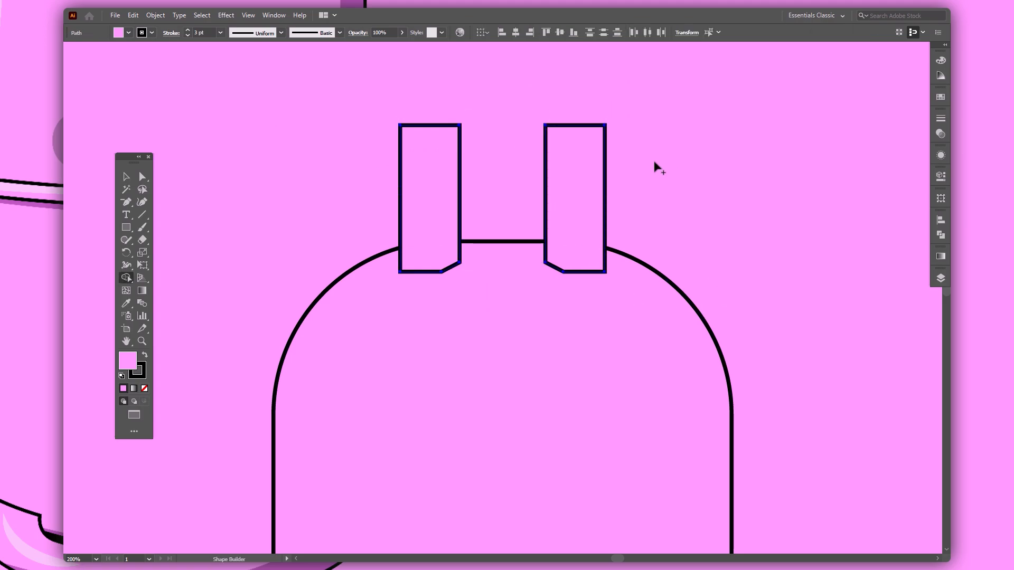
key(v)
click(685, 164)
Step: Round the angled bottom corners of both neck pieces to a radius of about 63 px
key(a)
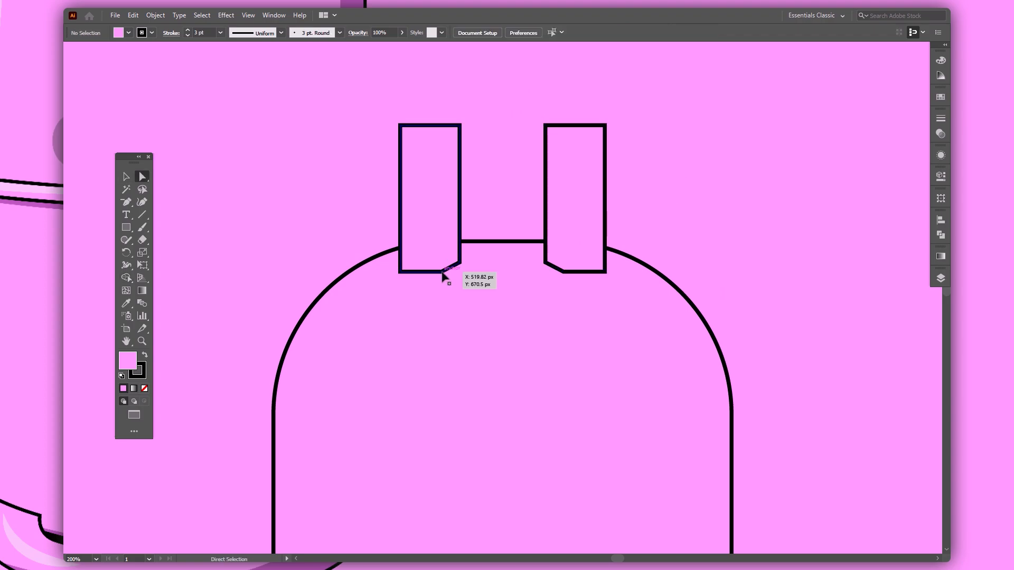
click(442, 273)
shift+click(564, 272)
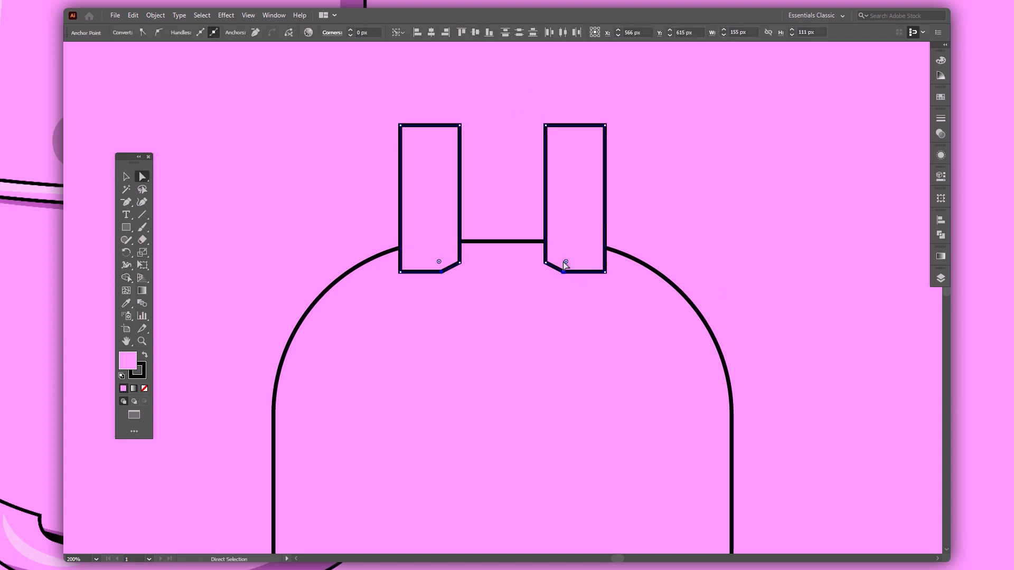
drag(577, 246, 624, 165)
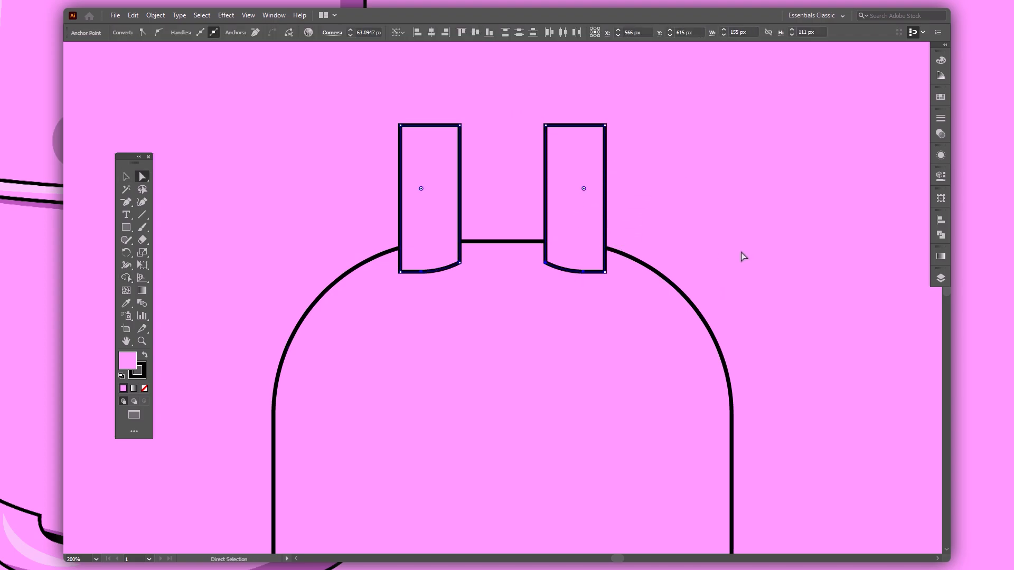
key(v)
click(717, 221)
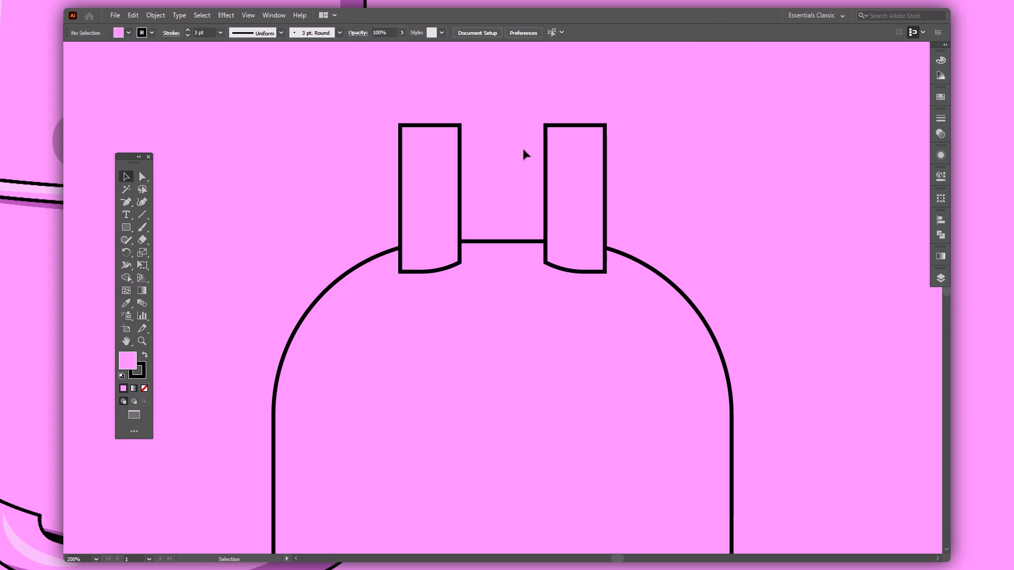
Step: Draw a rectangle about 65 by 91 px filling the gap between the neck pieces and send it to the back
key(m)
drag(461, 125, 545, 246)
key(v)
click(731, 240)
right_click(503, 161)
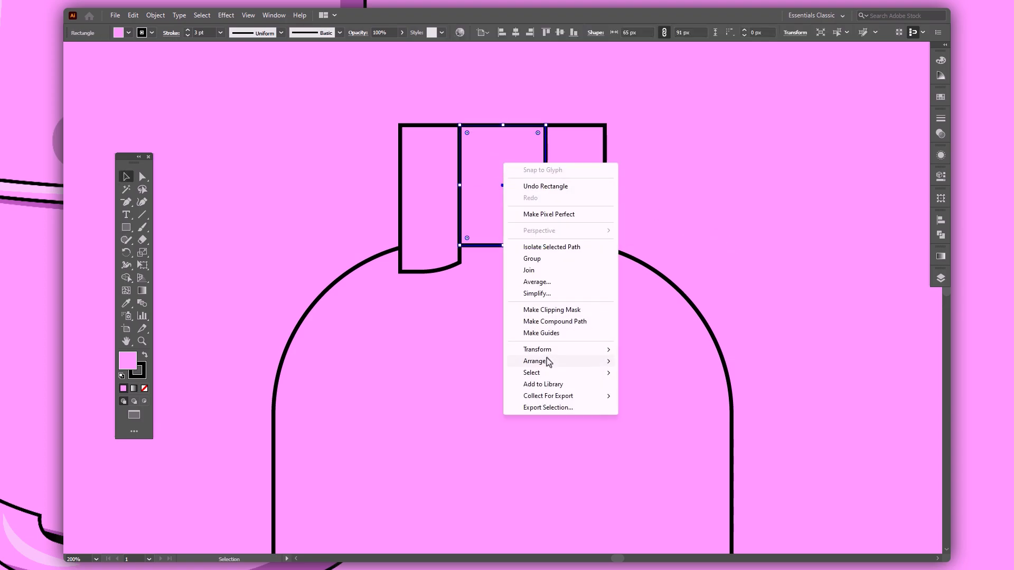
click(651, 396)
click(714, 250)
Step: Fill the neck's centre rectangle with the dark purple swatch colour and set its stroke to 3 pt
key(ctrl+0)
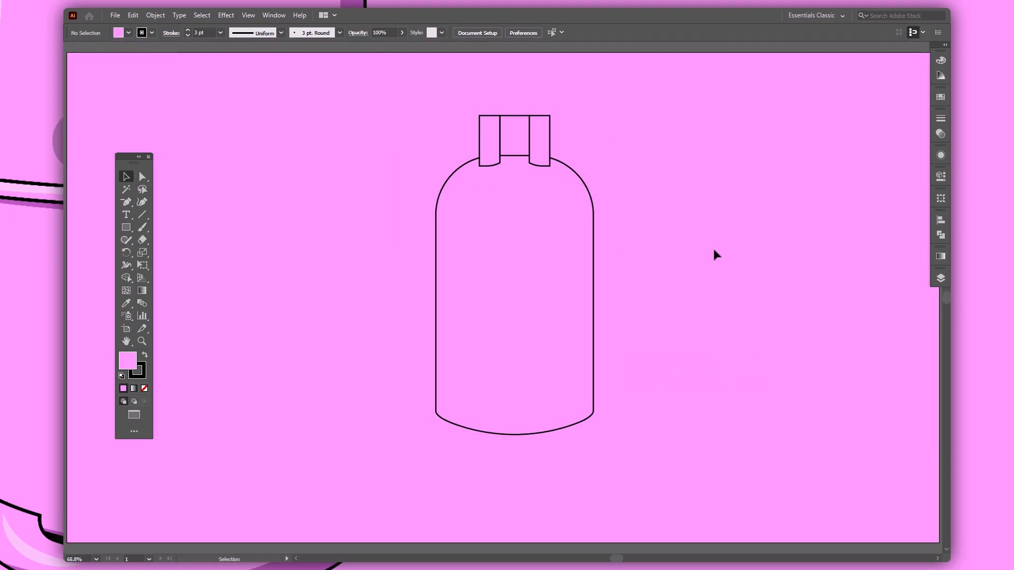
key(ctrl+minus)
key(ctrl+minus)
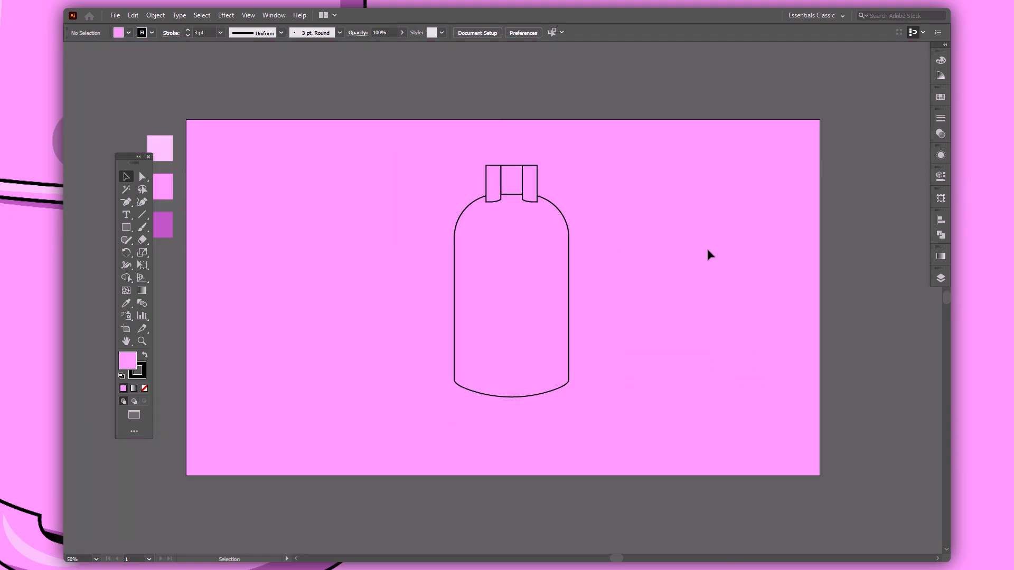
click(511, 185)
key(i)
click(166, 224)
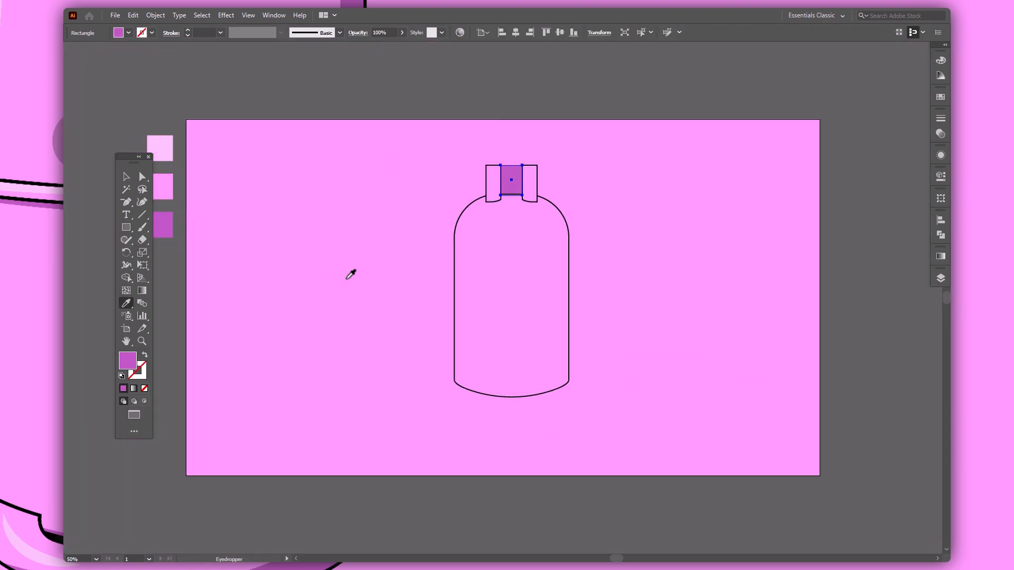
click(200, 33)
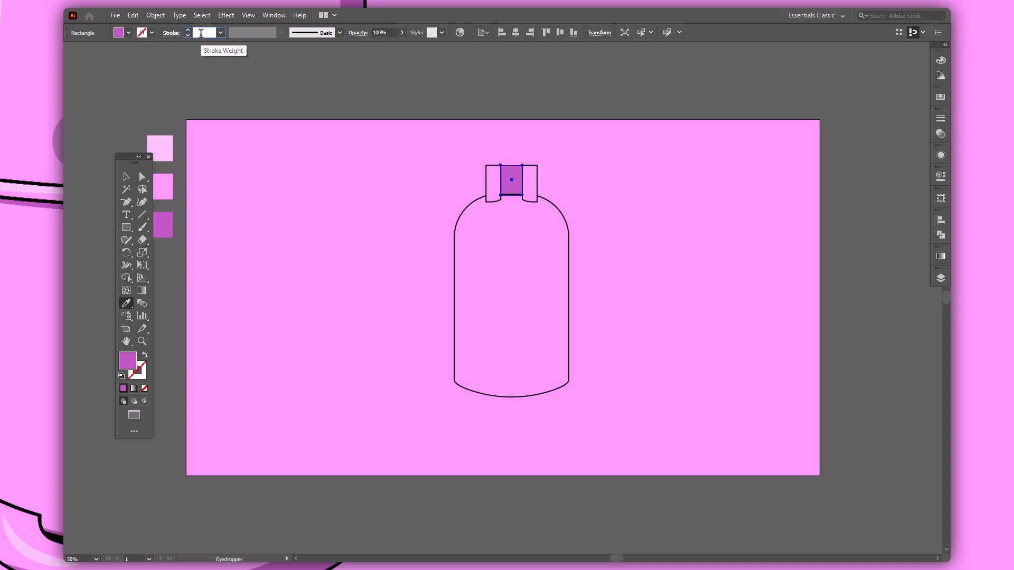
text(3)
key(Return)
key(v)
click(591, 233)
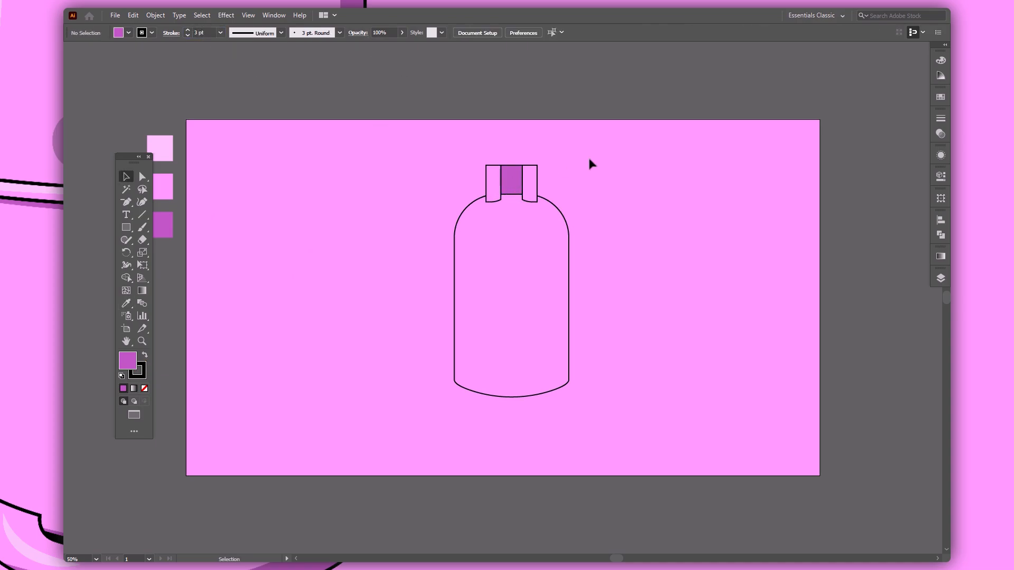
Step: Enlarge the neck pieces and centre rectangle together slightly, scaling them proportionally about their centre
drag(462, 158, 587, 194)
key(ctrl+equal)
key(ctrl+equal)
key(ctrl+equal)
drag(580, 297, 592, 298)
Step: Nudge the whole neck up on the body and fit the centre rectangle's bottom edge to the body's top
key(Up)
key(Up)
key(Up)
key(Up)
key(Up)
key(Up)
key(Up)
key(Up)
key(Up)
key(Up)
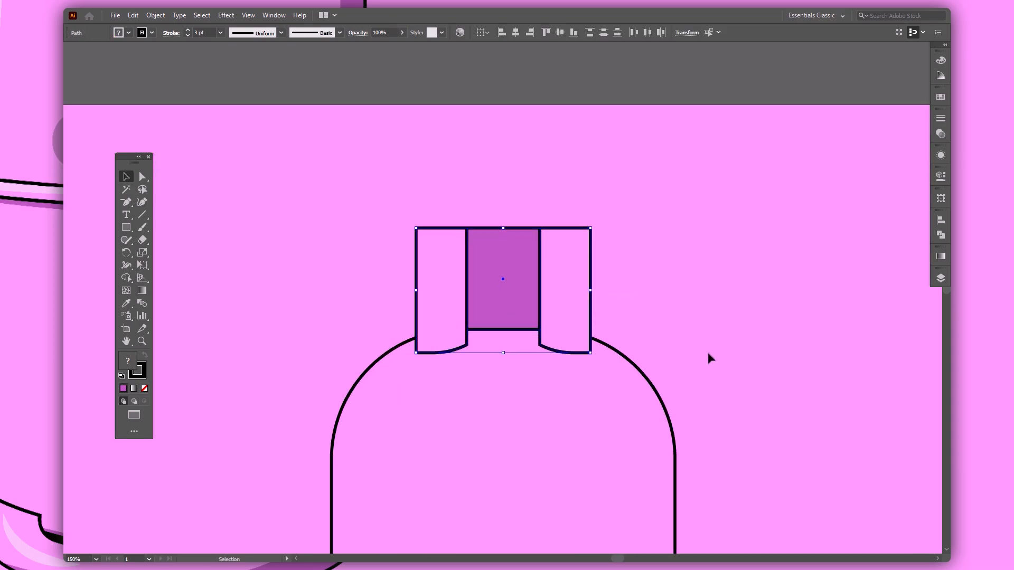
click(715, 335)
click(536, 281)
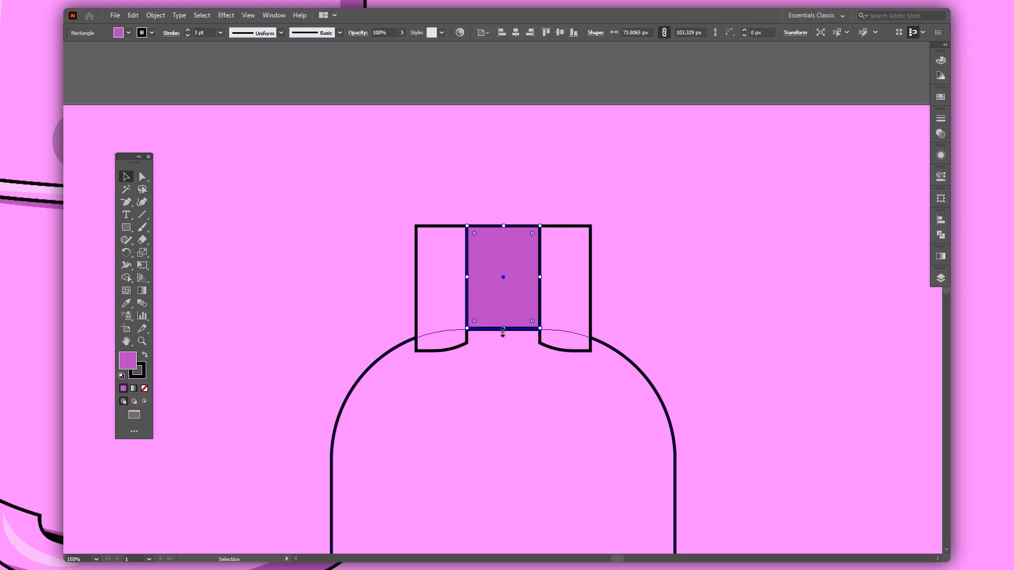
click(645, 333)
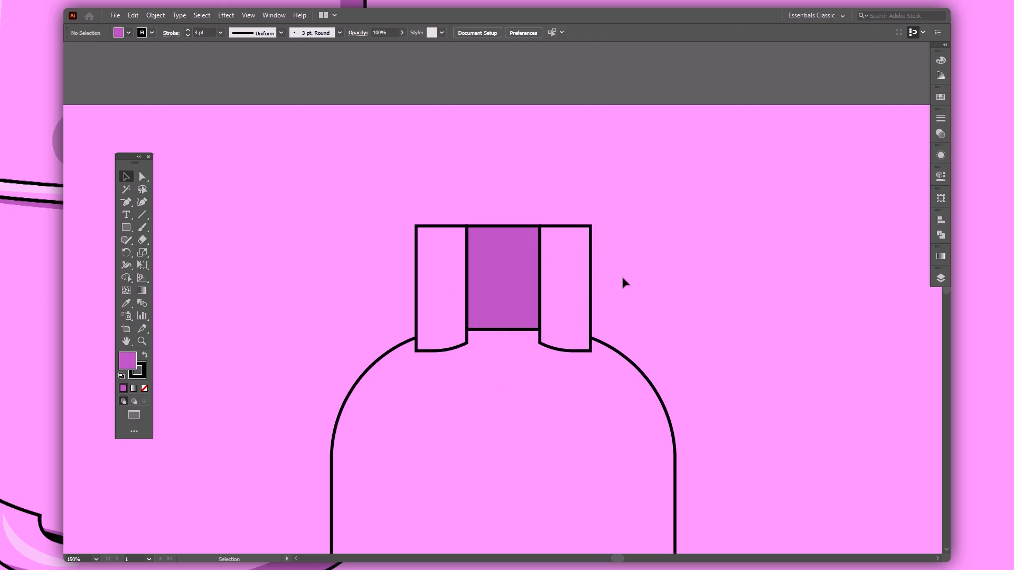
Step: Draw a rectangle about 24 by 51 px over the neck's right outer edge and fill it with the background pink
key(m)
drag(578, 265, 603, 316)
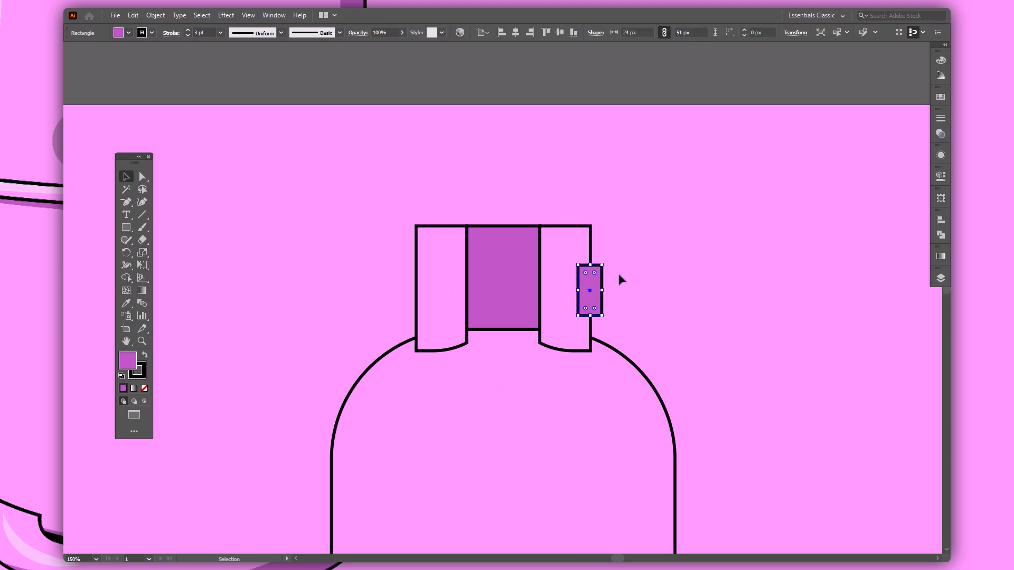
key(i)
click(650, 288)
Step: Reflect a copy of the small rectangle across the vertical axis at the neck's centre onto the opposite edge
key(o)
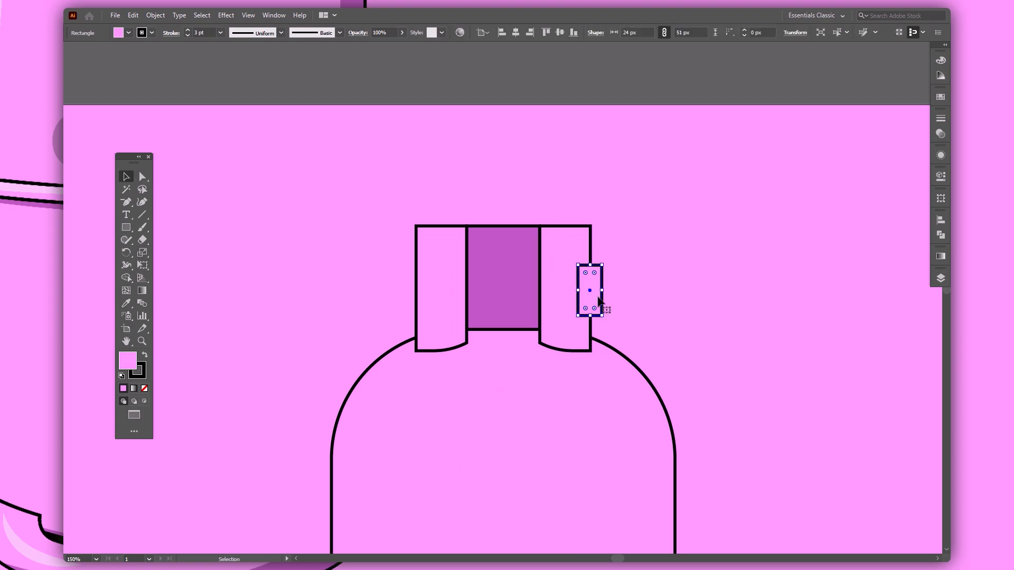
alt+click(503, 282)
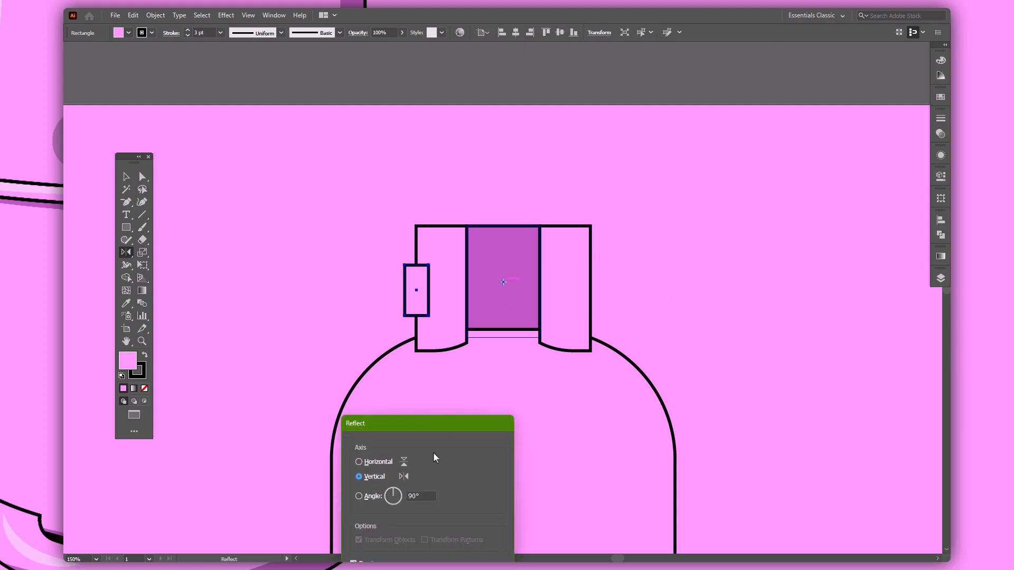
drag(428, 422, 532, 286)
click(477, 444)
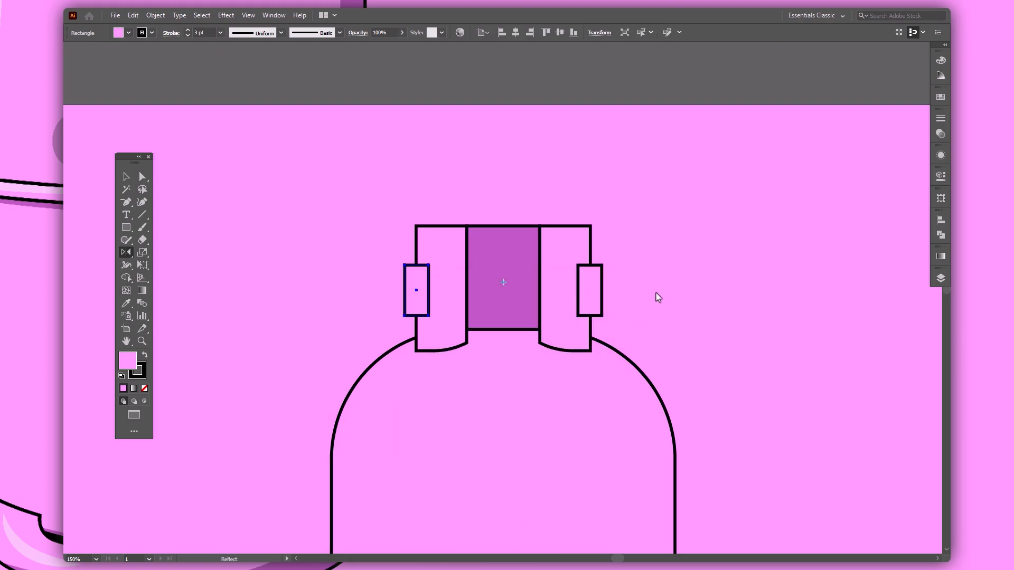
Step: Cut both small rectangles out of the neck's side pieces with the Shape Builder tool to form notches
key(v)
shift+click(591, 285)
shift+click(569, 242)
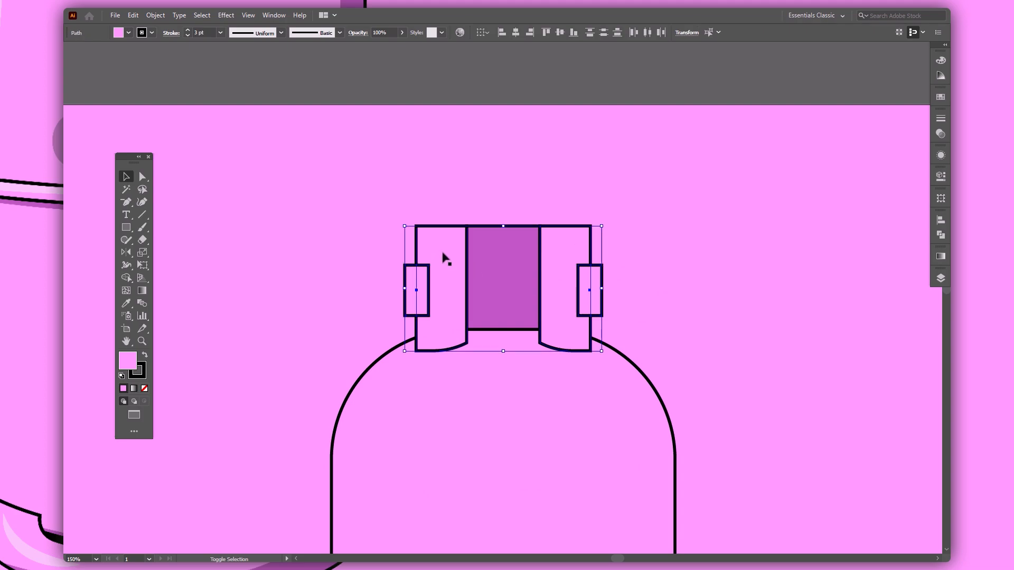
key(shift+m)
drag(593, 290, 581, 291)
drag(370, 248, 423, 293)
key(v)
click(359, 270)
Step: Round the lower inner corner of the notch in both neck pieces
click(420, 321)
shift+click(580, 311)
key(a)
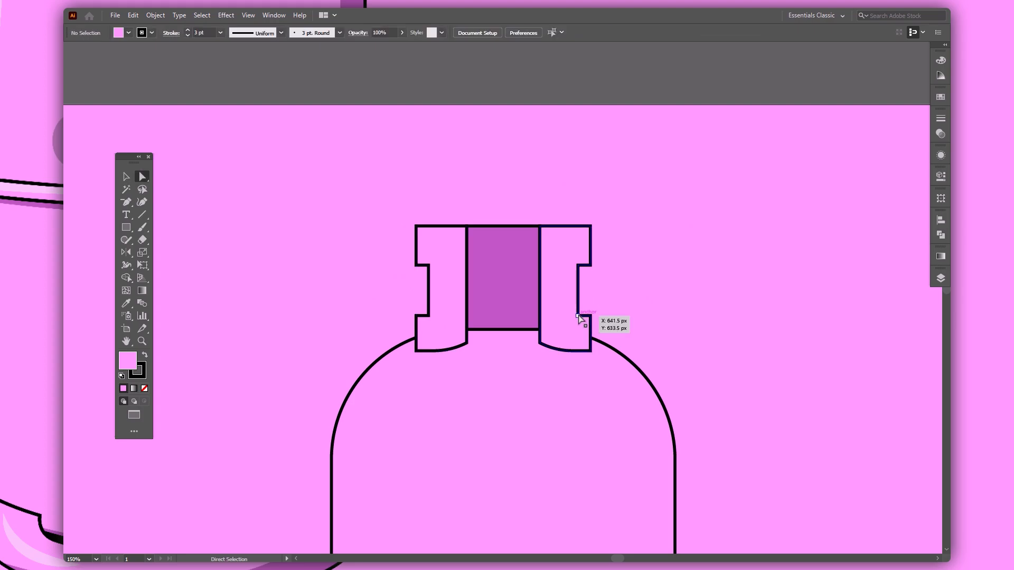
click(578, 316)
shift+click(429, 316)
drag(585, 309, 590, 304)
click(674, 311)
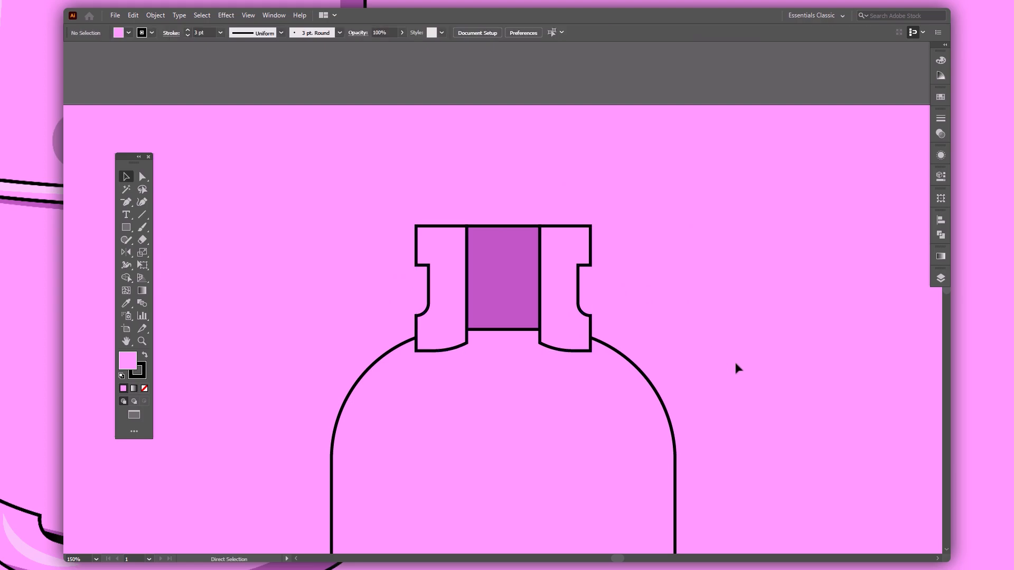
Step: Draw a wide ellipse about 314 by 107 px below the bottle and set its stroke to 40 pt
key(ctrl+0)
key(l)
drag(441, 454, 584, 502)
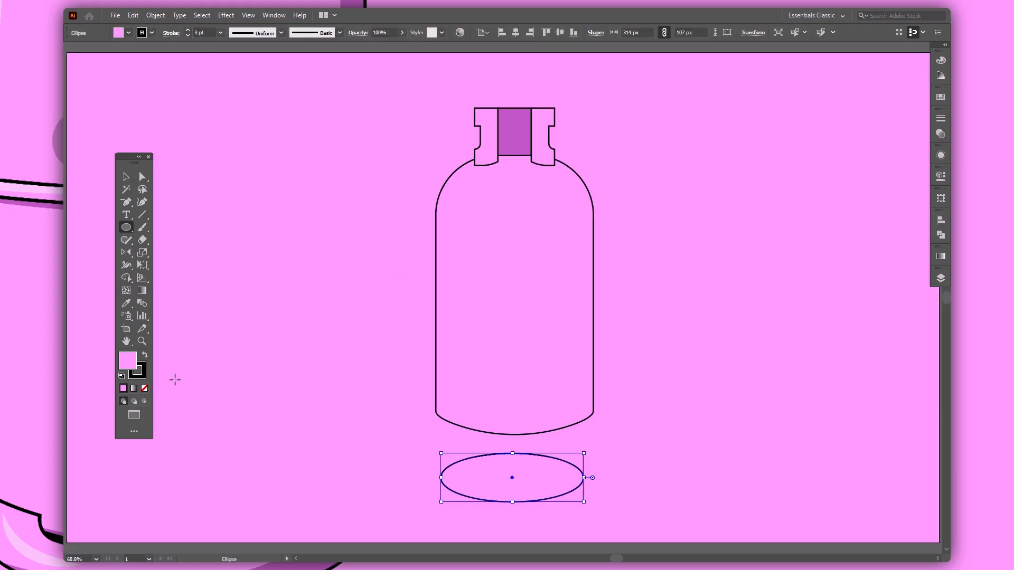
double_click(199, 33)
text(40)
key(Return)
Step: Move the thick-stroked ellipse up onto the bottle's base and remove its fill
key(v)
drag(516, 478, 517, 430)
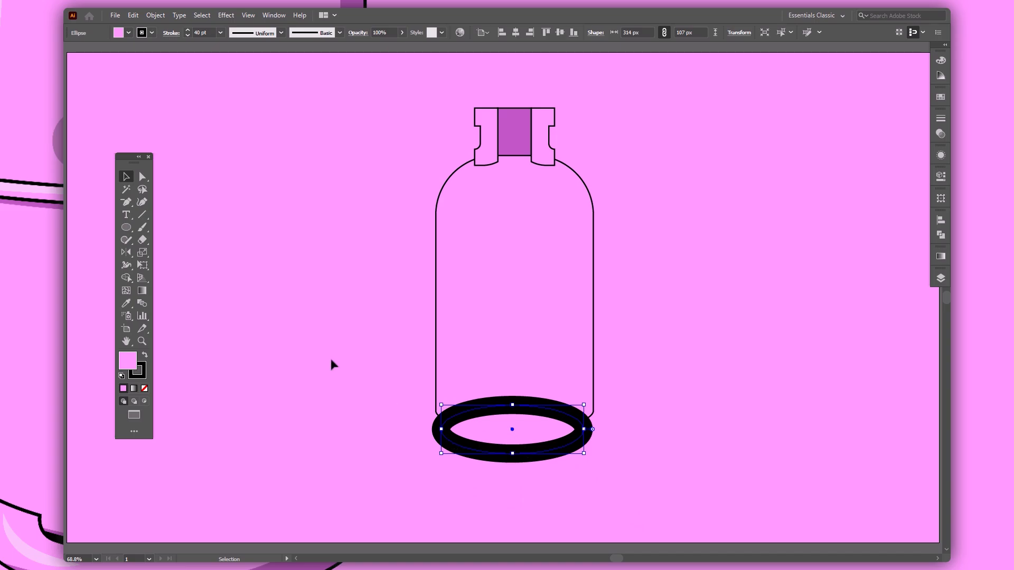
click(144, 388)
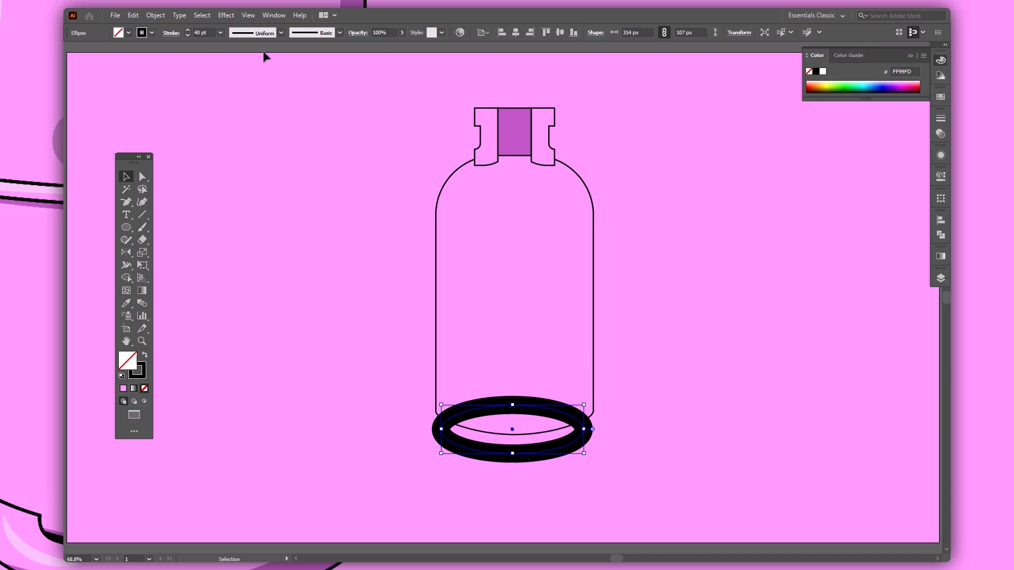
Step: Expand the thick-stroked base ellipse into filled shapes, with both Fill and Stroke included
click(155, 15)
click(181, 142)
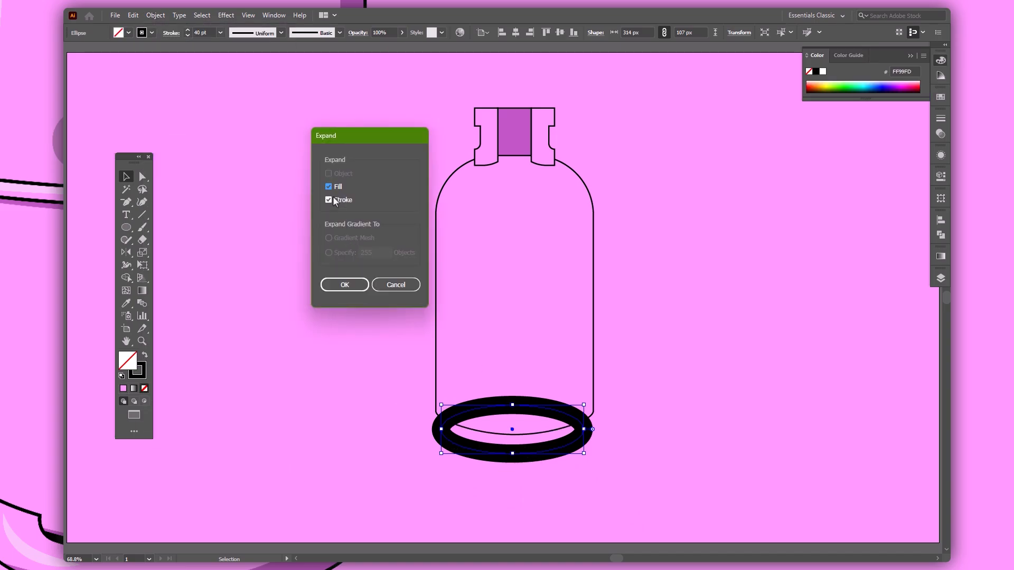
click(343, 284)
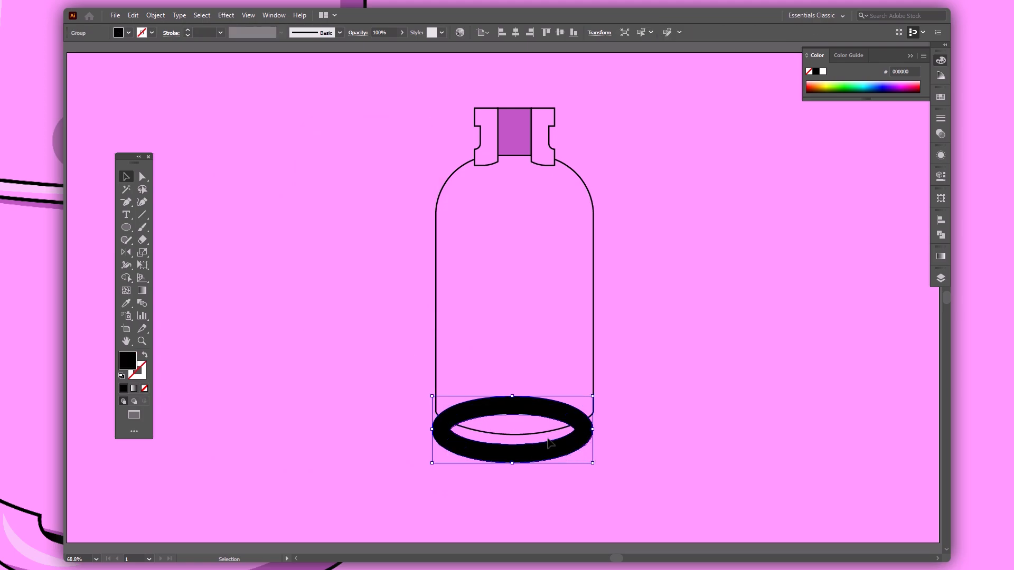
Step: Round the two pointed side corners of the ring's inner opening with a 20 px corner radius
key(ctrl+equal)
key(ctrl+equal)
key(ctrl+equal)
key(a)
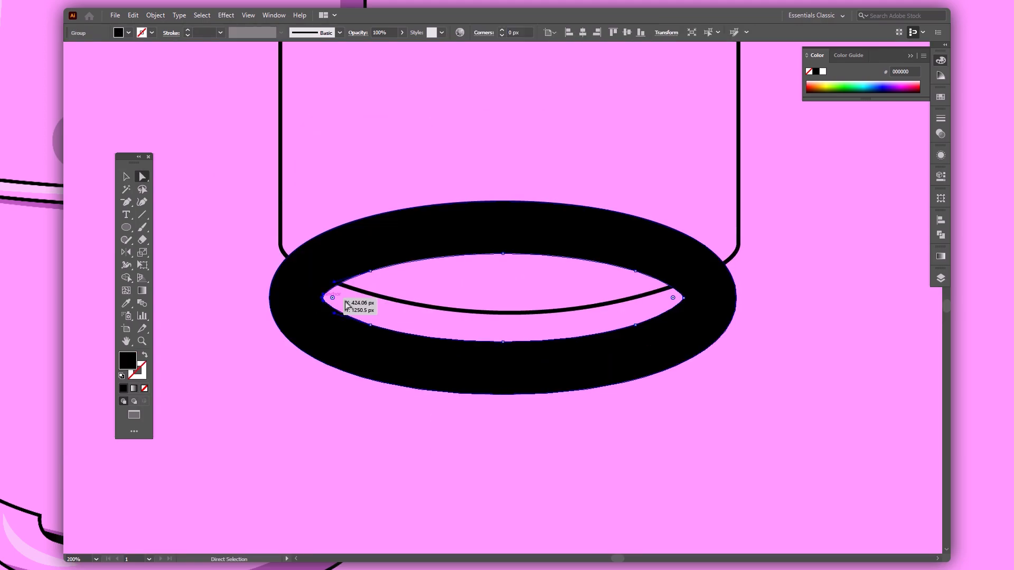
click(333, 298)
drag(339, 298, 367, 299)
click(343, 33)
text(20)
key(Return)
click(683, 299)
click(339, 31)
text(20)
key(Return)
key(v)
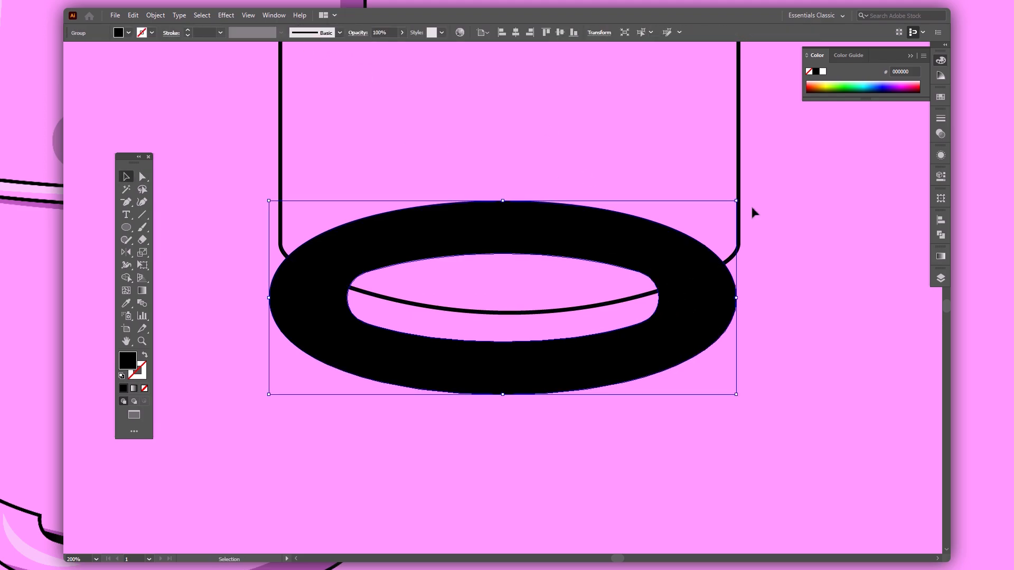
Step: Apply the body's pink fill and 3 pt black outline to the ring by sampling it with the Eyedropper
key(i)
click(754, 235)
key(v)
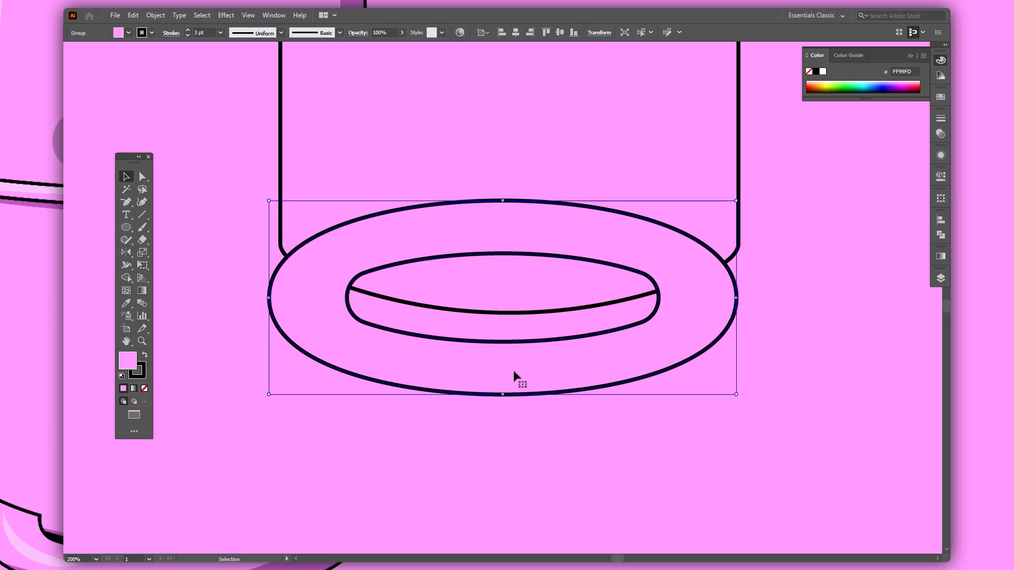
Step: Isolate the ring, place a copy of it higher up, and widen the copy to about 426 px
double_click(514, 372)
click(513, 371)
drag(514, 358, 511, 284)
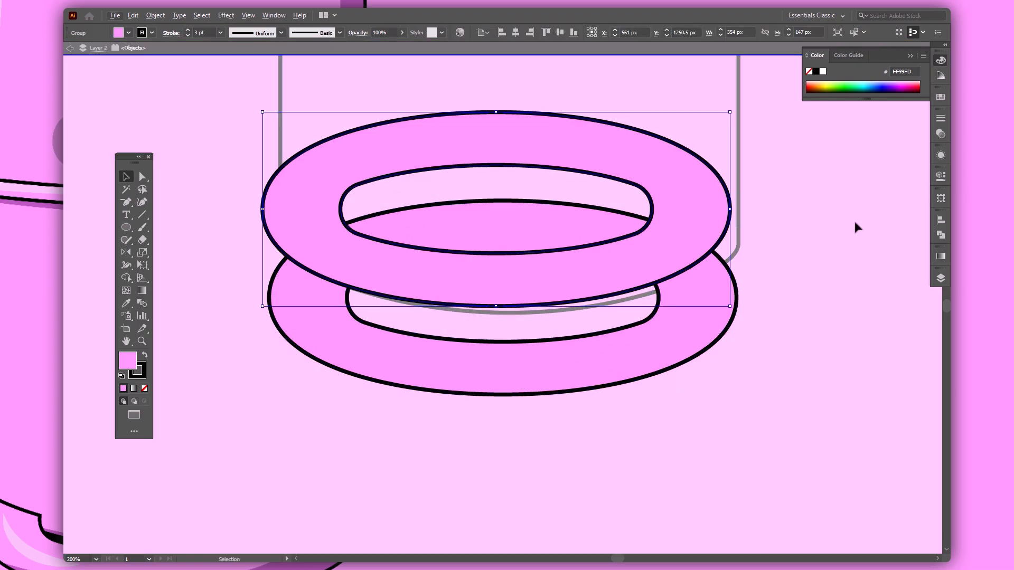
drag(732, 211, 778, 210)
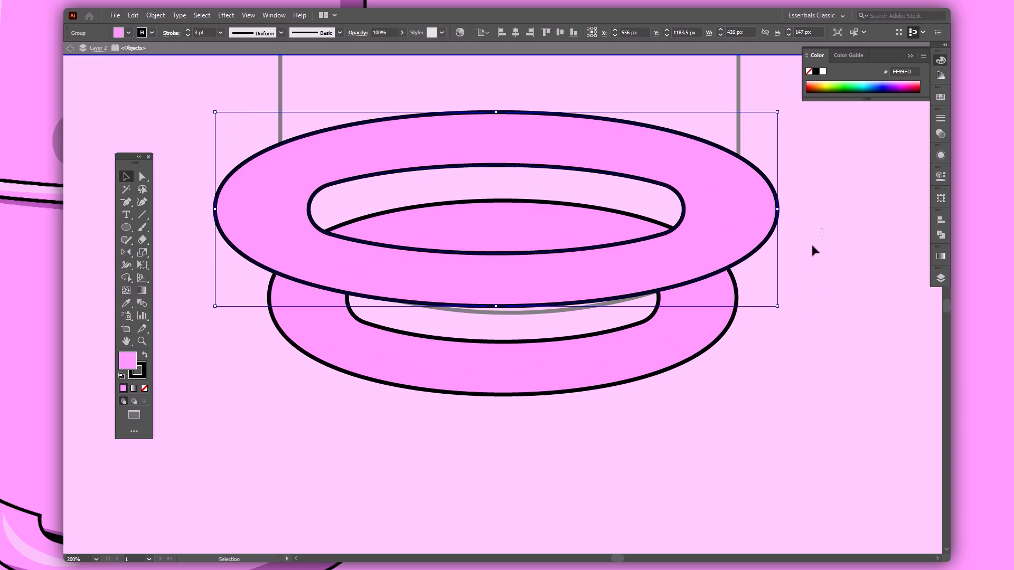
Step: Remove the upper ring and its overlap with the Shape Builder tool, keeping only the lower curved band
key(ctrl+a)
key(shift+m)
mouse_move(817, 196)
mouse_down()
mouse_move(610, 234)
mouse_move(543, 283)
mouse_move(523, 319)
mouse_up()
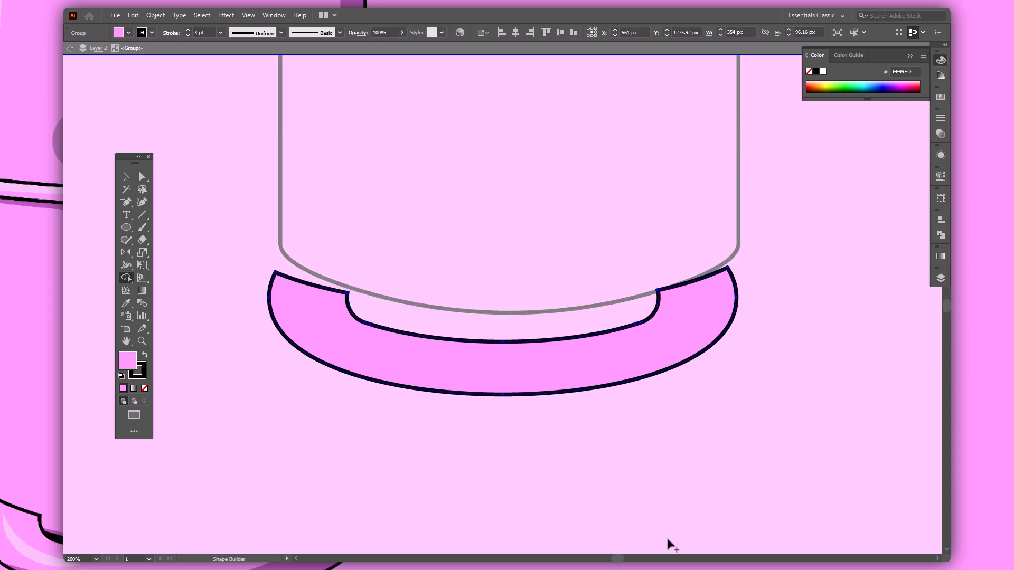
key(v)
click(684, 456)
Step: Move the base band up against the body's lower edge, to X 566 px and Y about 1264 px, leaving a thin gap
drag(559, 376, 566, 355)
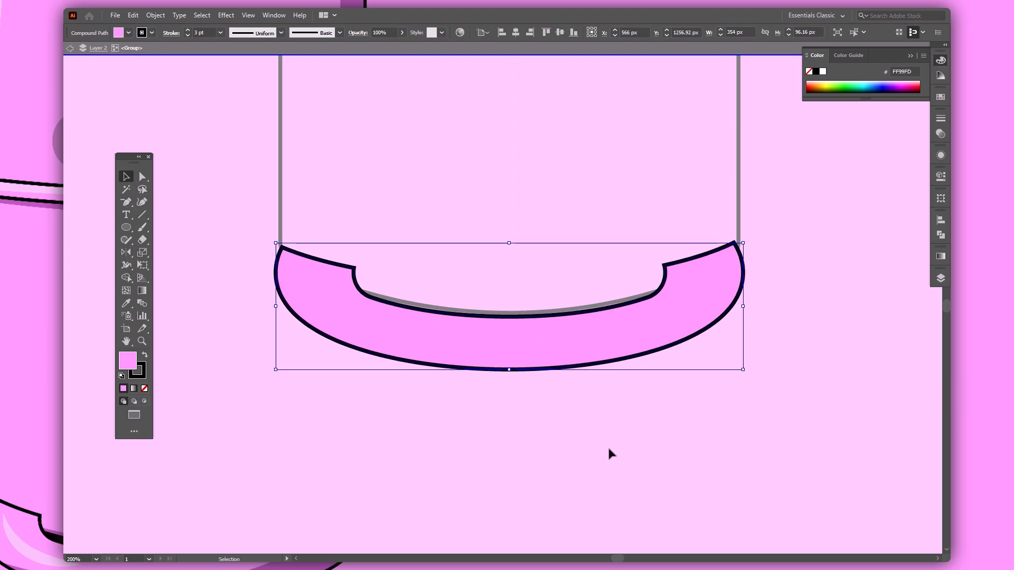
key(Down)
key(Down)
key(Down)
key(Down)
key(Down)
key(Down)
key(Down)
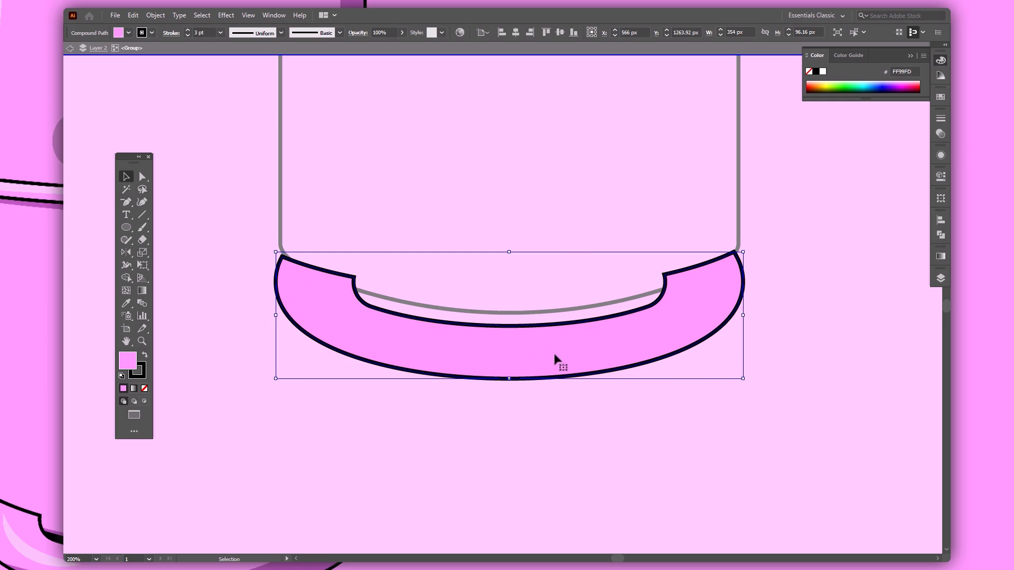
Step: Raise the base band's two outer upper corner points by 8 px to meet the body's sides, and leave isolation mode
key(a)
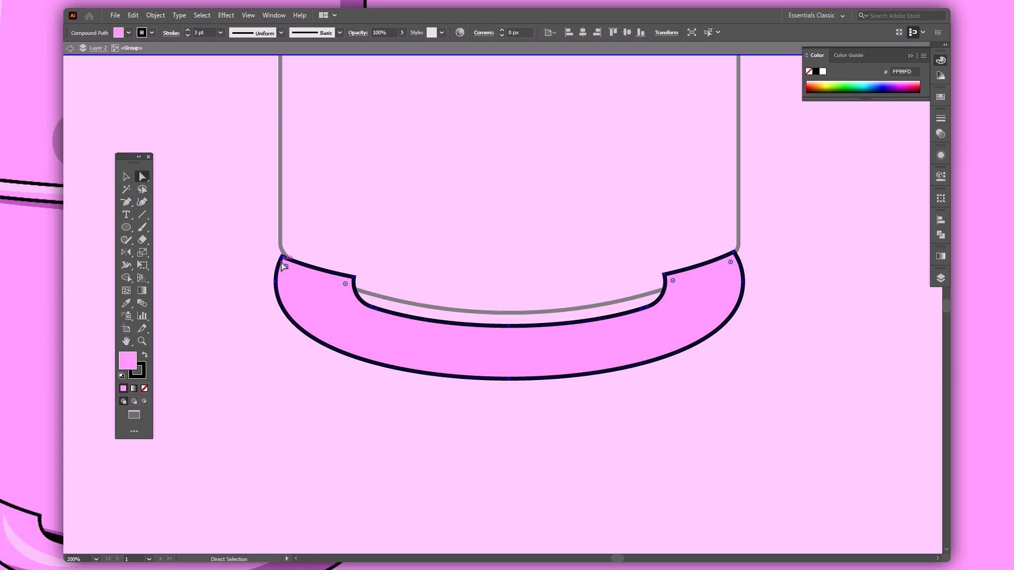
click(282, 257)
shift+click(735, 252)
key(Up)
key(Up)
key(Up)
key(Up)
key(Up)
key(Up)
key(Up)
key(Up)
click(354, 286)
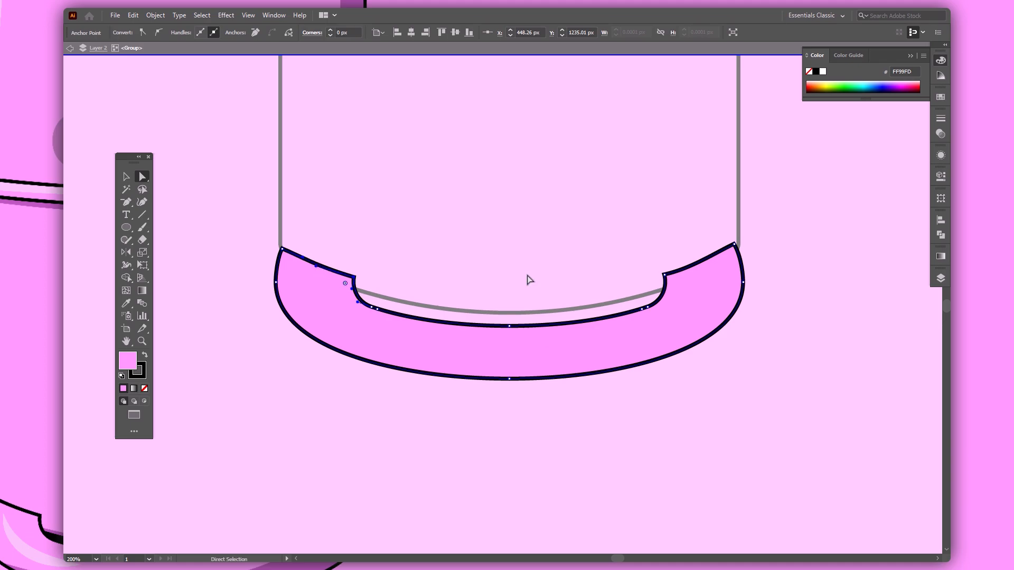
click(695, 270)
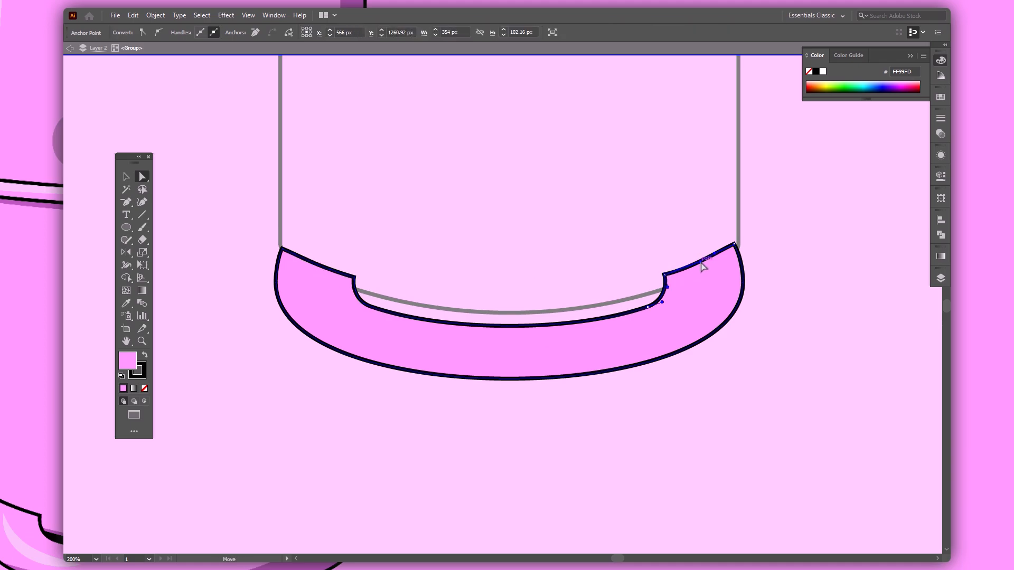
key(v)
double_click(556, 464)
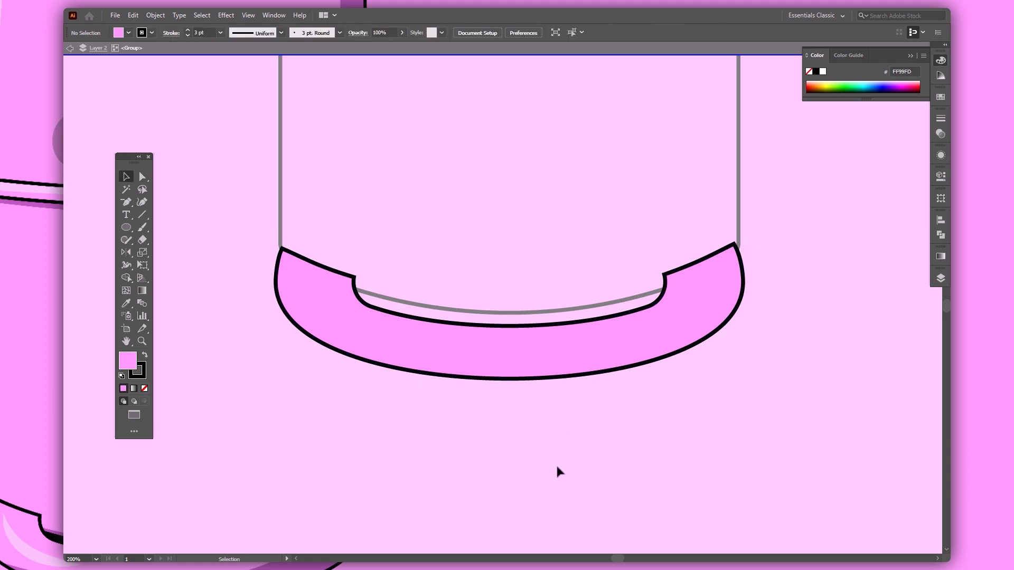
Step: Draw a rectangle about 62 by 46 px over the middle of the base band's inner edge
click(547, 363)
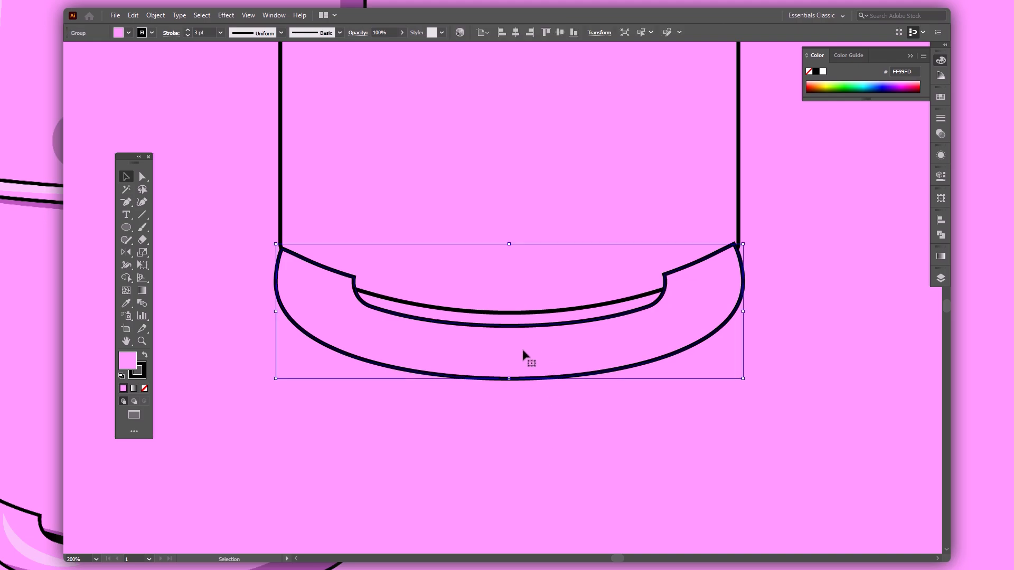
key(m)
mouse_move(472, 280)
mouse_down()
mouse_move(549, 323)
mouse_move(553, 338)
mouse_up()
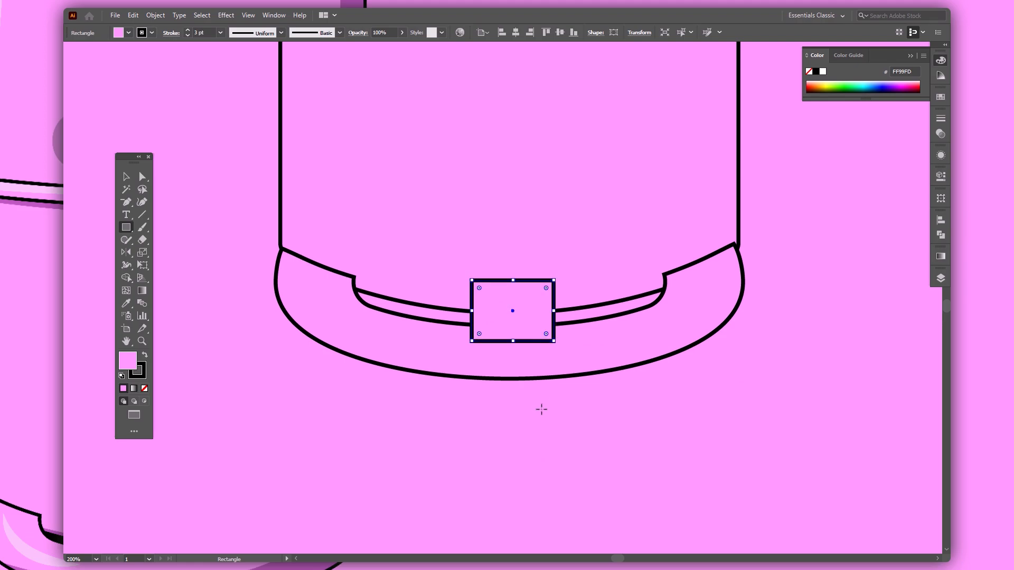
Step: Group the two notched side pieces of the neck
key(ctrl+0)
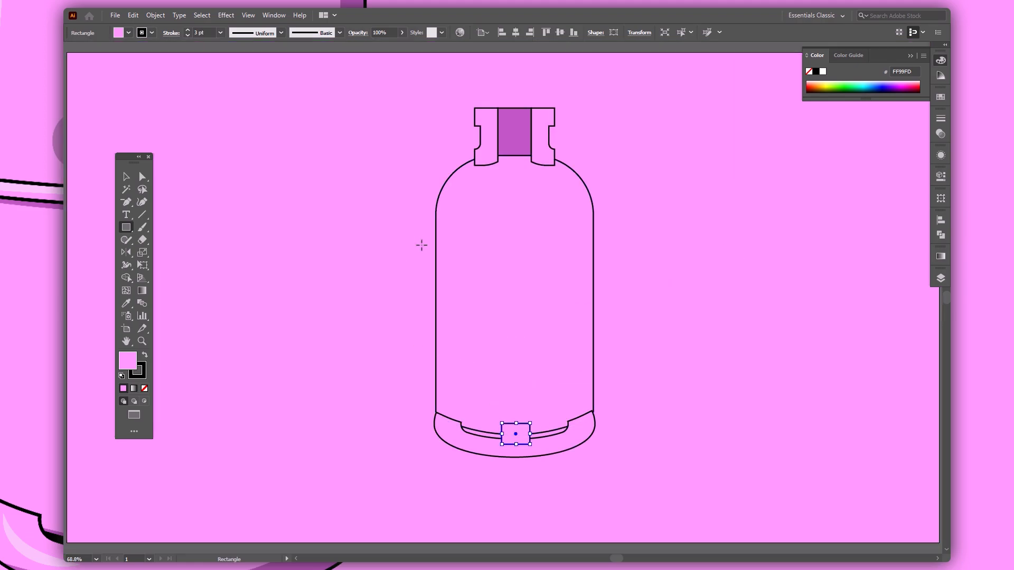
key(v)
click(480, 156)
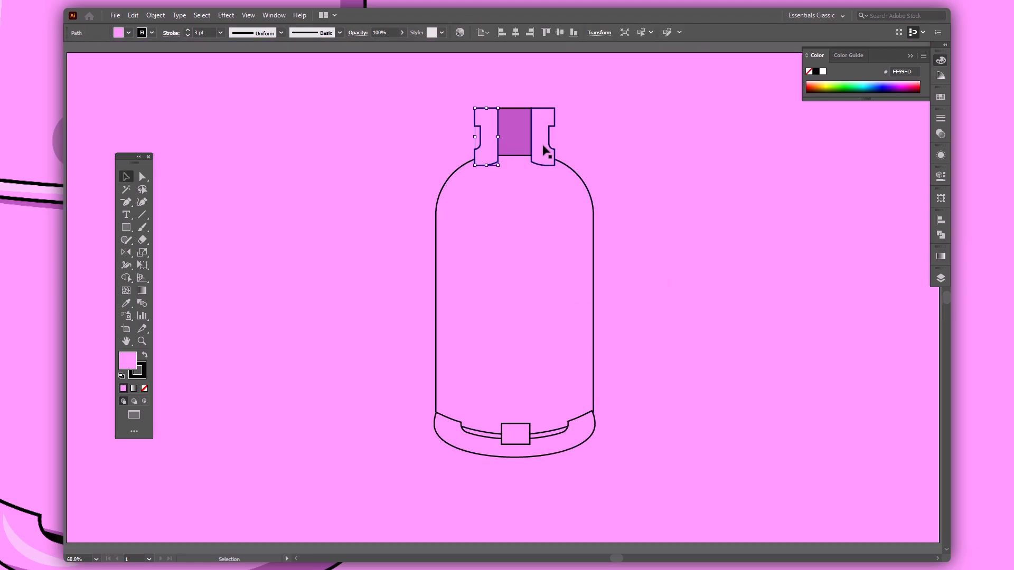
shift+click(542, 151)
right_click(538, 142)
click(574, 211)
Step: Send the purple neck rectangle to the back of the stacking order
key(ctrl+shift+a)
right_click(515, 138)
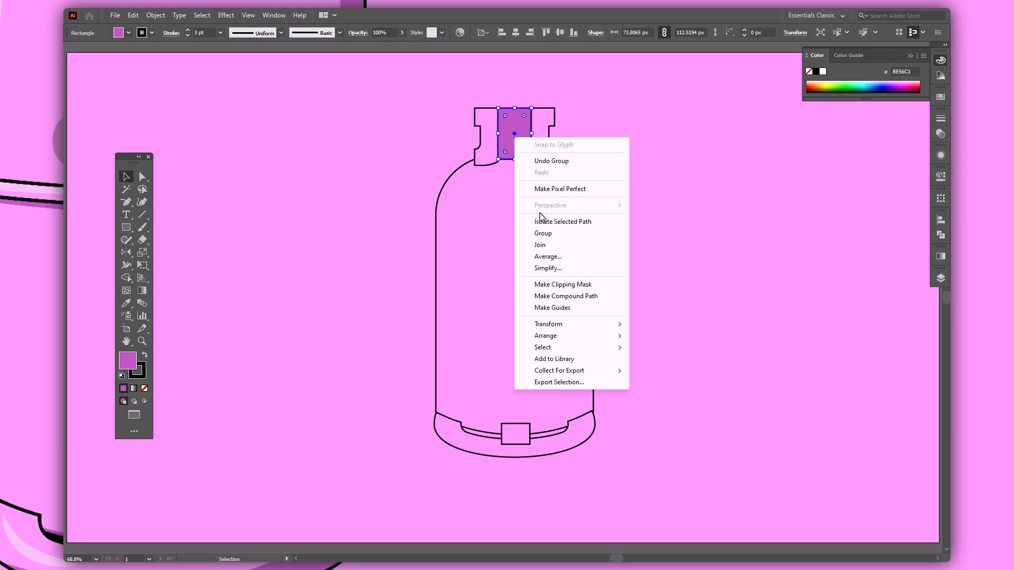
mouse_move(550, 338)
click(647, 371)
click(657, 266)
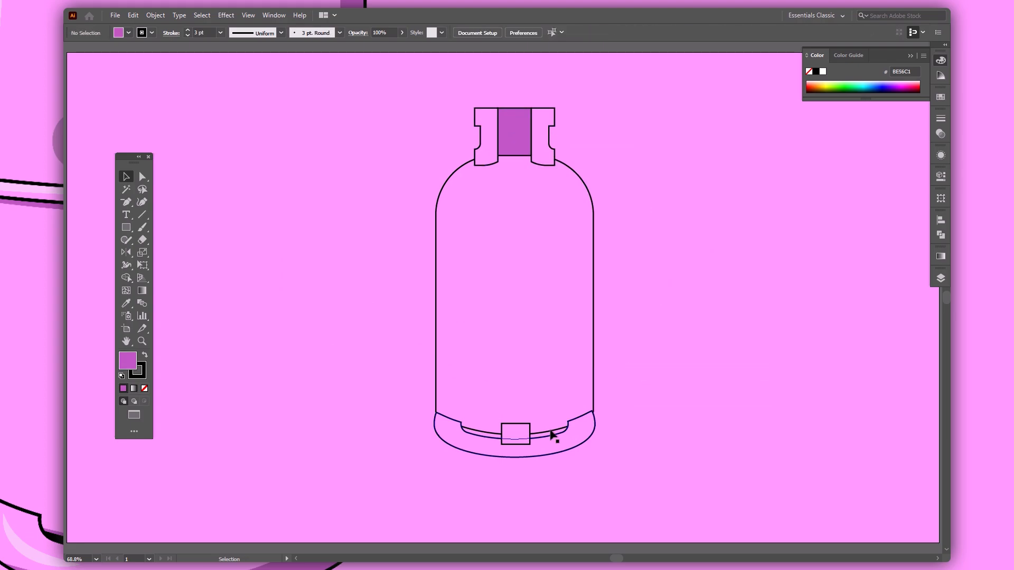
Step: Select all parts of the cylinder and align them to their horizontal centre
click(521, 440)
drag(638, 353, 404, 464)
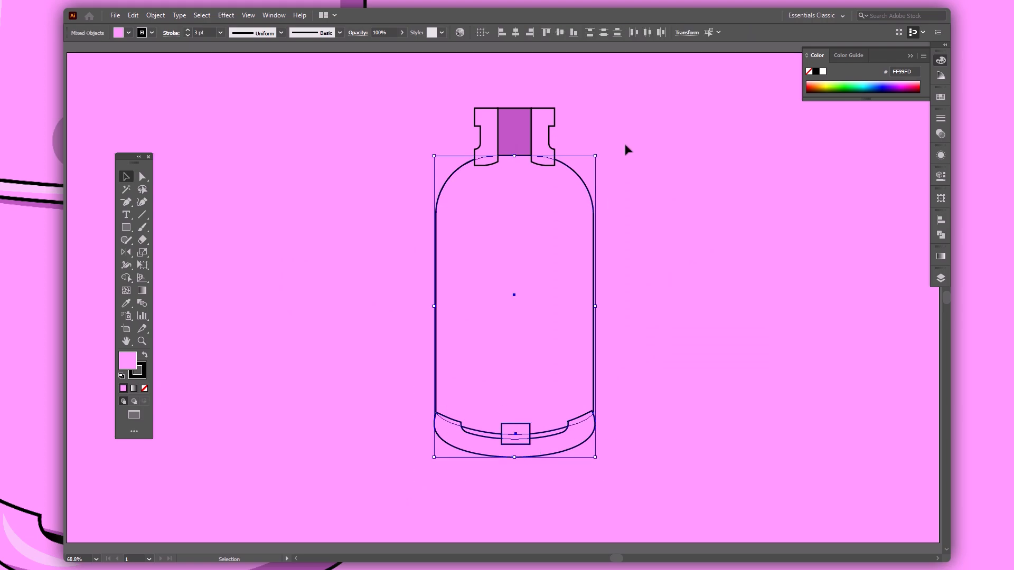
drag(646, 130, 370, 476)
click(516, 32)
Step: Unite the small rectangle with the base band into one shape using Pathfinder
click(517, 444)
key(a)
key(ctrl+equal)
key(ctrl+equal)
key(ctrl+equal)
key(ctrl+equal)
key(ctrl+equal)
key(v)
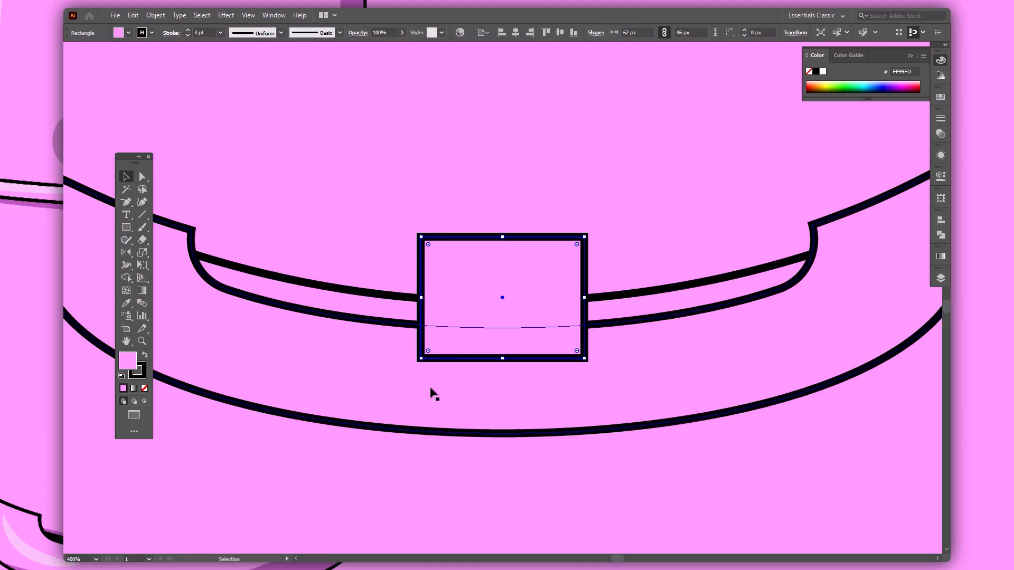
shift+click(688, 380)
click(941, 235)
click(909, 221)
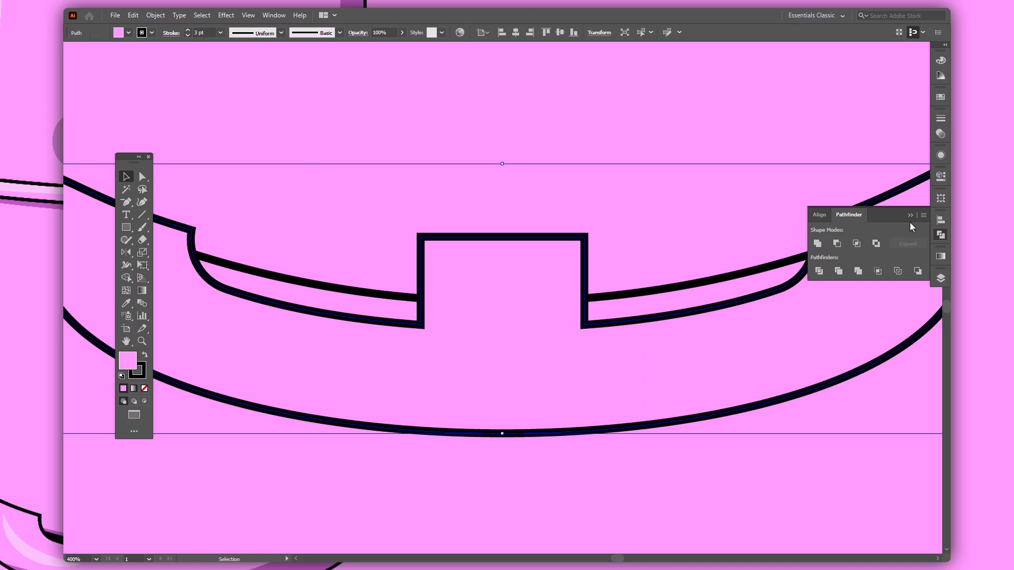
Step: Round the two inner corners where the central tab meets the base band to about 14 px
key(a)
click(470, 333)
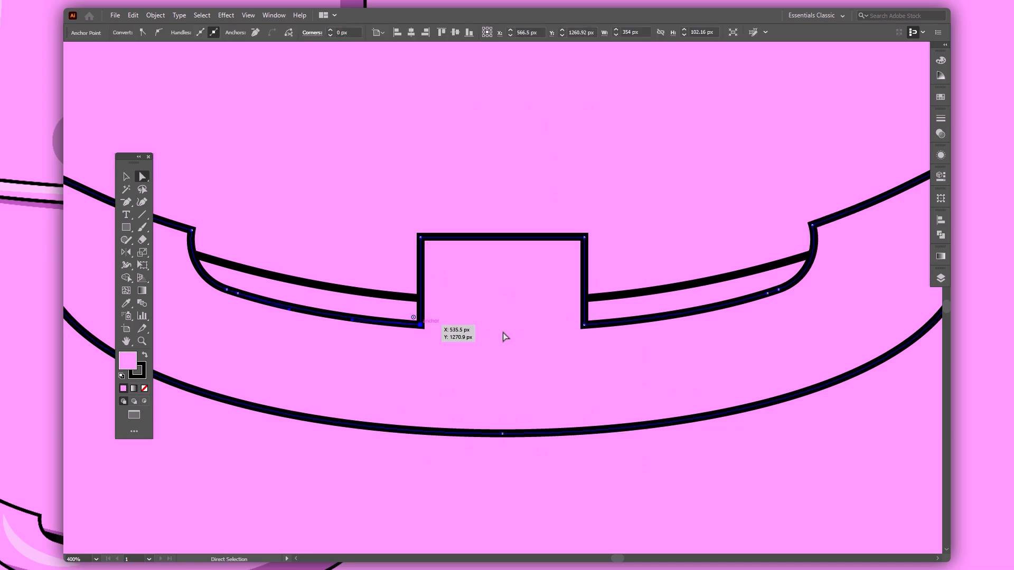
click(584, 323)
drag(592, 317, 702, 302)
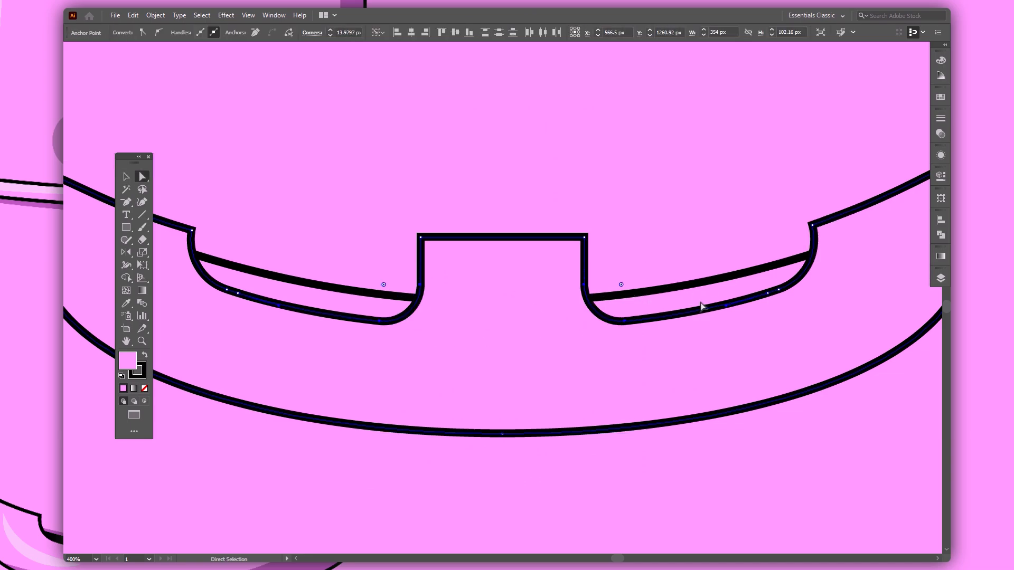
Step: Lower the central tab's two top corner points by 6 px and slightly round them
click(420, 237)
shift+click(584, 237)
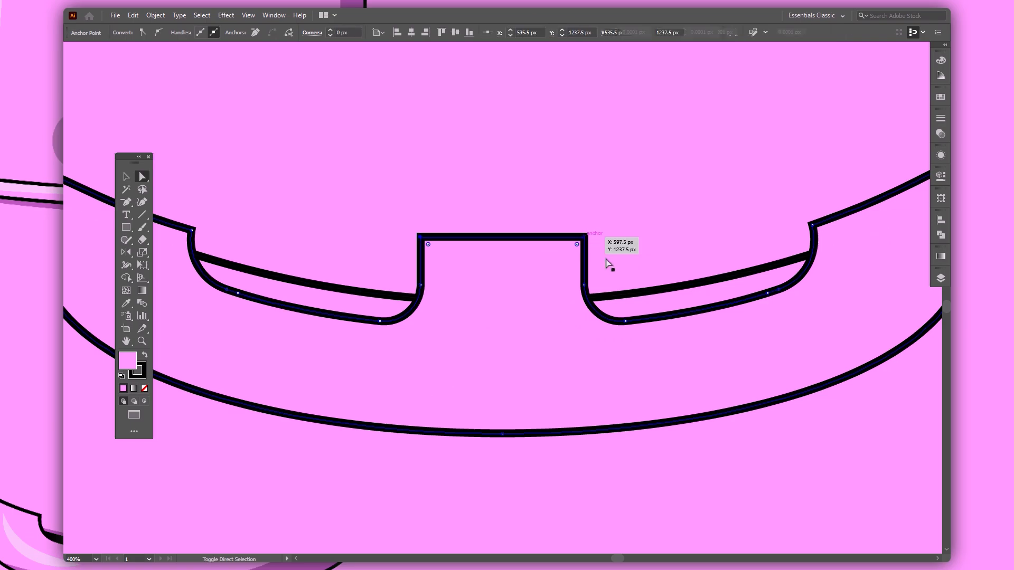
key(Down)
key(Down)
key(Down)
key(Down)
key(Down)
key(Down)
drag(432, 269, 439, 276)
Step: Bend the central tab's top edge slightly downward with the Pen tool
key(p)
drag(503, 256, 502, 261)
key(v)
key(ctrl+0)
Step: Isolate the cylinder's body and expand its fill and stroke into separate shapes
double_click(508, 242)
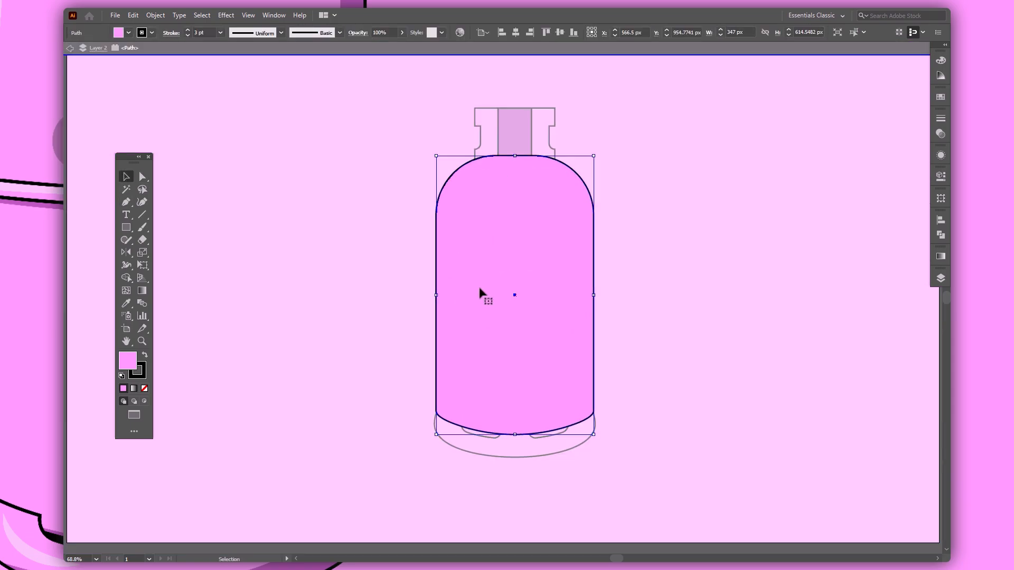
key(z)
drag(394, 252, 497, 337)
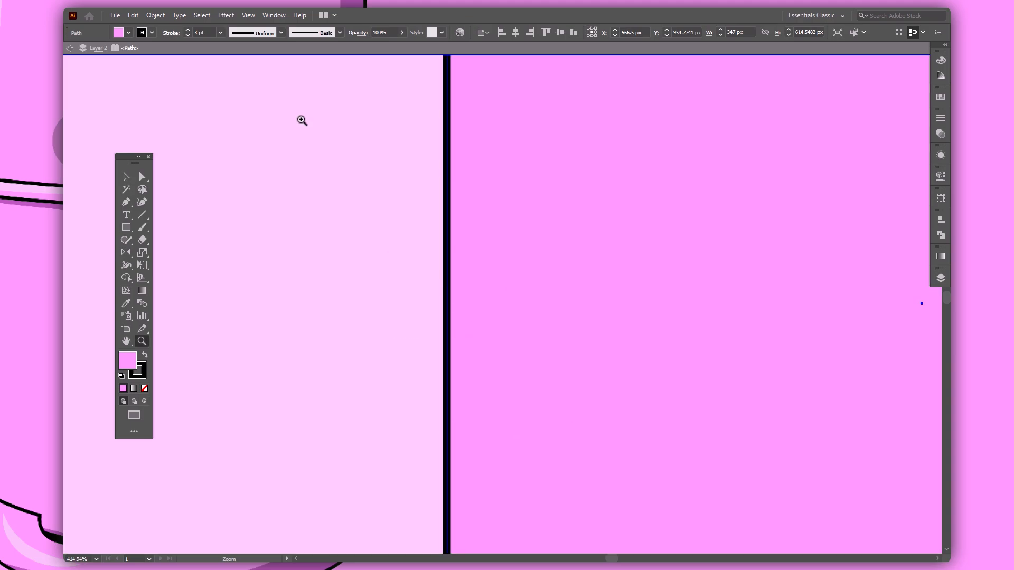
click(156, 15)
click(202, 142)
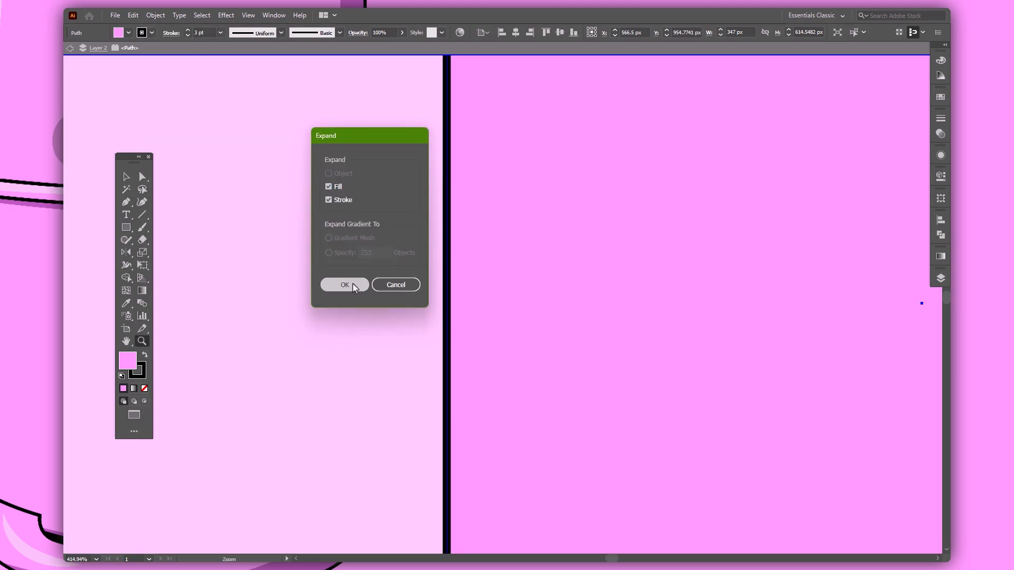
key(Return)
Step: Separate the body's outline region from its fill with the Shape Builder tool
key(v)
key(shift+m)
click(447, 272)
key(v)
click(500, 224)
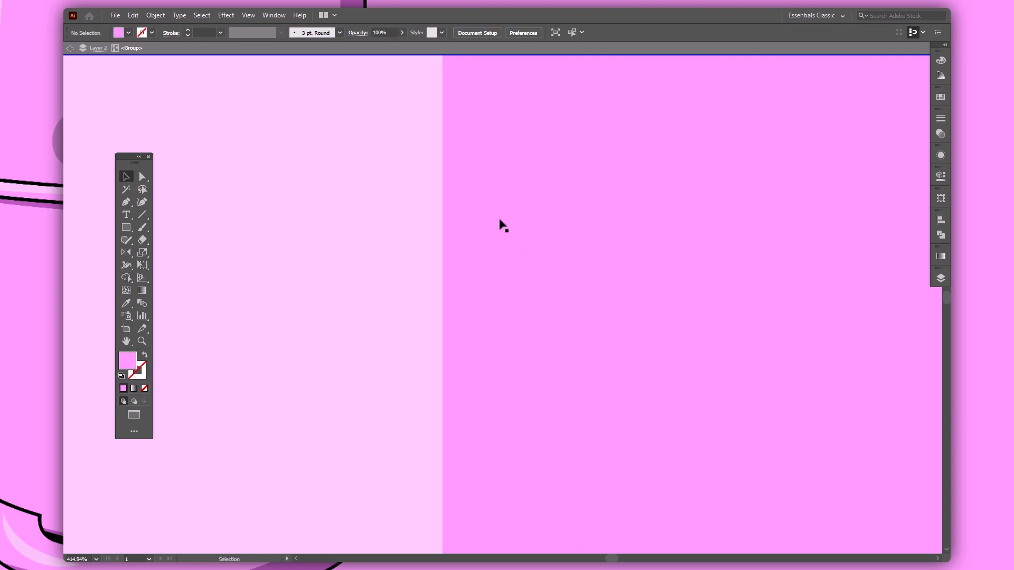
Step: Recolour the body's expanded outline shape to black
click(447, 253)
double_click(133, 363)
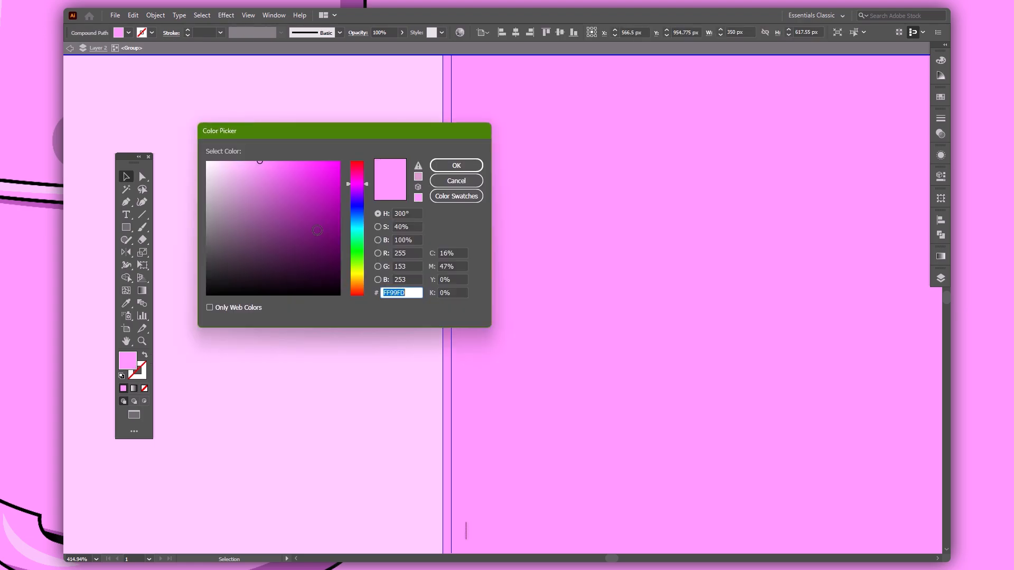
drag(296, 233, 341, 299)
click(456, 168)
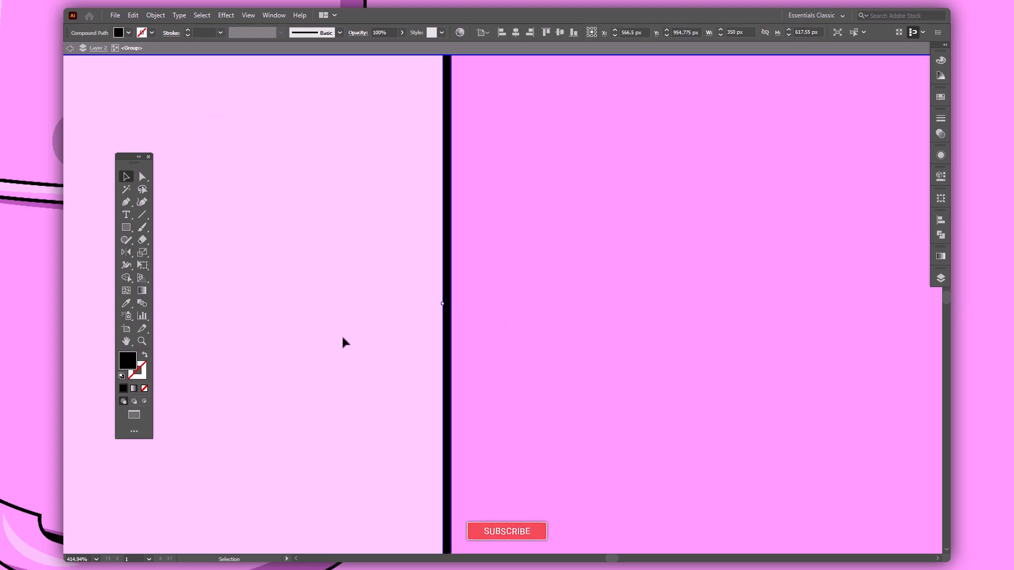
click(341, 334)
Step: Duplicate the body's fill shape, offsetting the copy slightly up and to the left
key(ctrl+0)
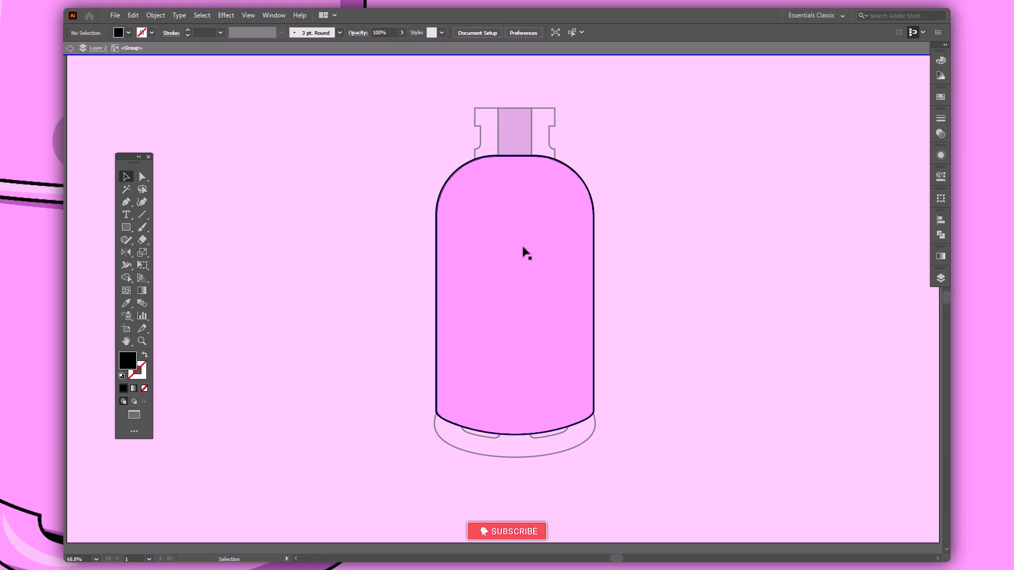
drag(527, 252, 515, 244)
shift+click(593, 285)
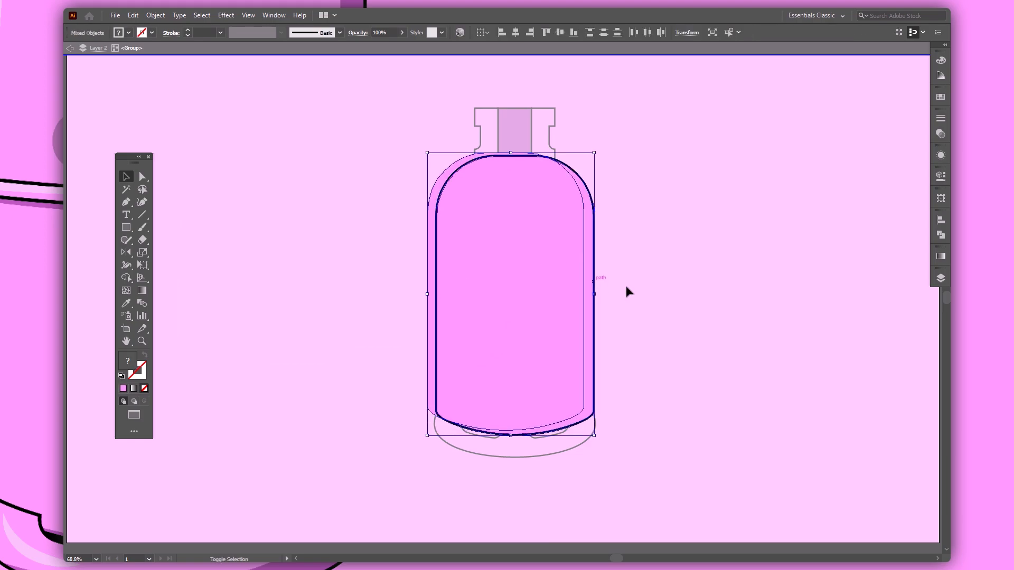
click(637, 320)
Step: Trim off the part of the offset copy that extends beyond the body with the Shape Builder tool
click(583, 224)
shift+click(592, 228)
key(shift+m)
drag(428, 160, 442, 185)
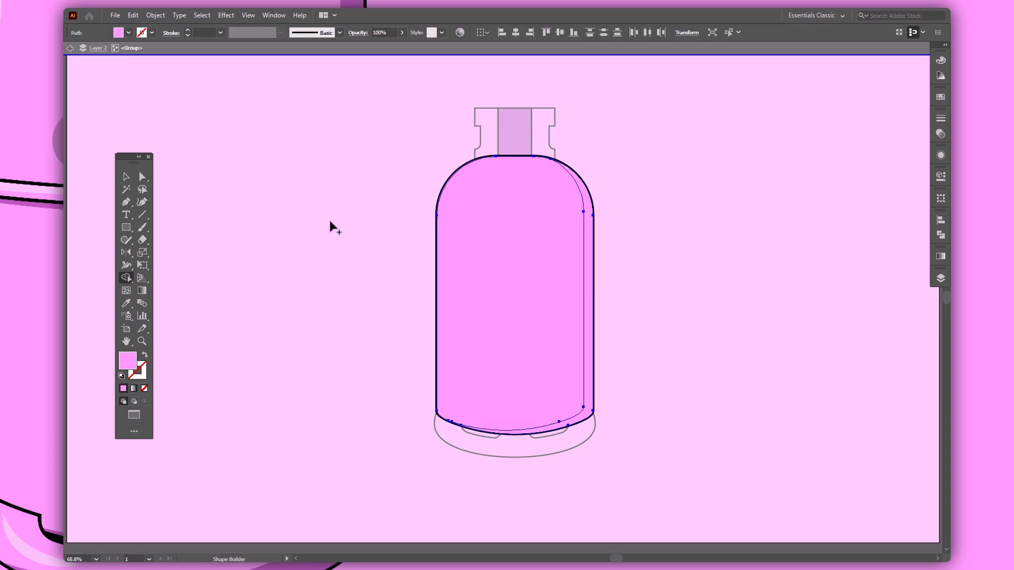
Step: Recolour the exposed shading region along the body's right side to the dark purple swatch colour
key(v)
click(637, 303)
click(593, 284)
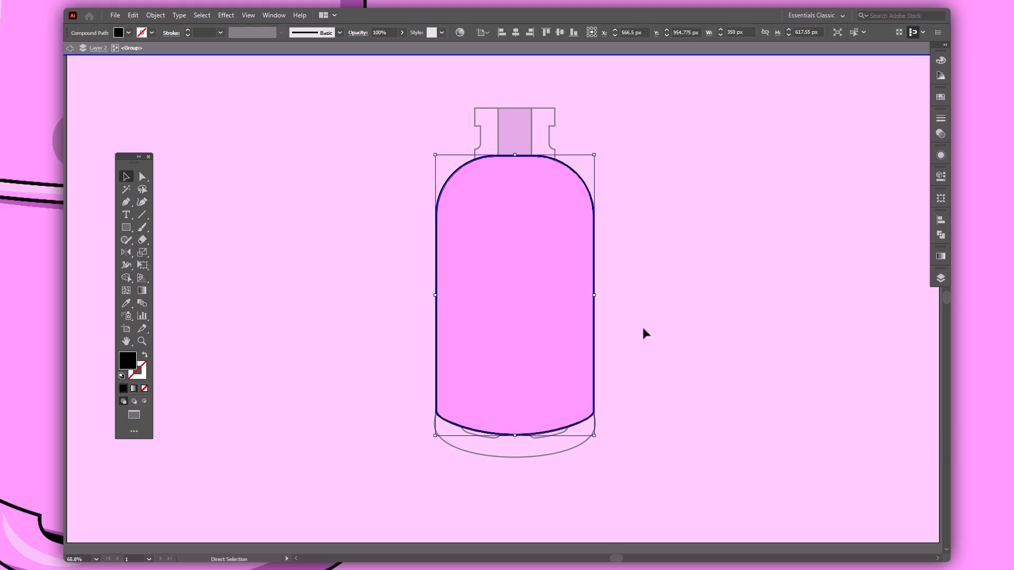
key(ctrl+minus)
key(ctrl+minus)
click(540, 269)
key(i)
key(ctrl+plus)
click(156, 225)
Step: Reshape the lower-right corner of the body's lighter fill by adjusting its anchor points and handles so the shadow widens there
key(v)
click(363, 318)
key(a)
drag(549, 372, 566, 417)
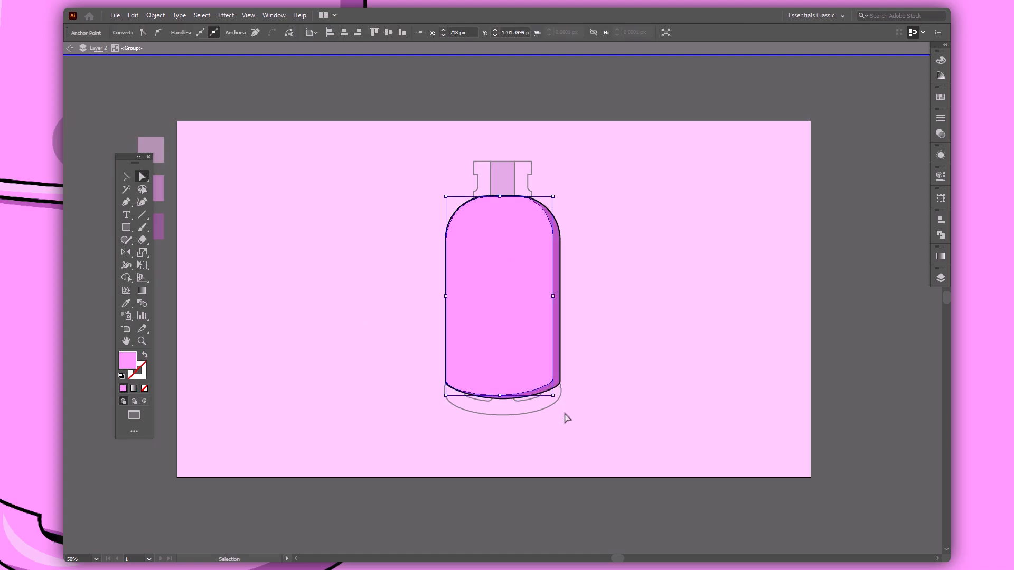
key(ctrl+plus)
key(ctrl+plus)
key(ctrl+plus)
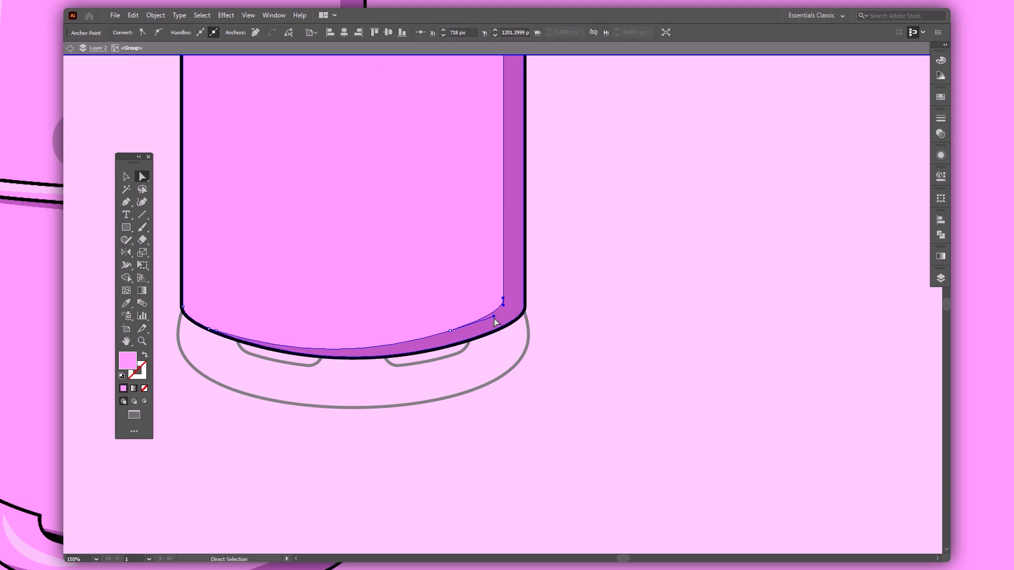
mouse_move(494, 317)
mouse_down()
mouse_move(480, 318)
mouse_move(498, 297)
mouse_move(496, 310)
mouse_up()
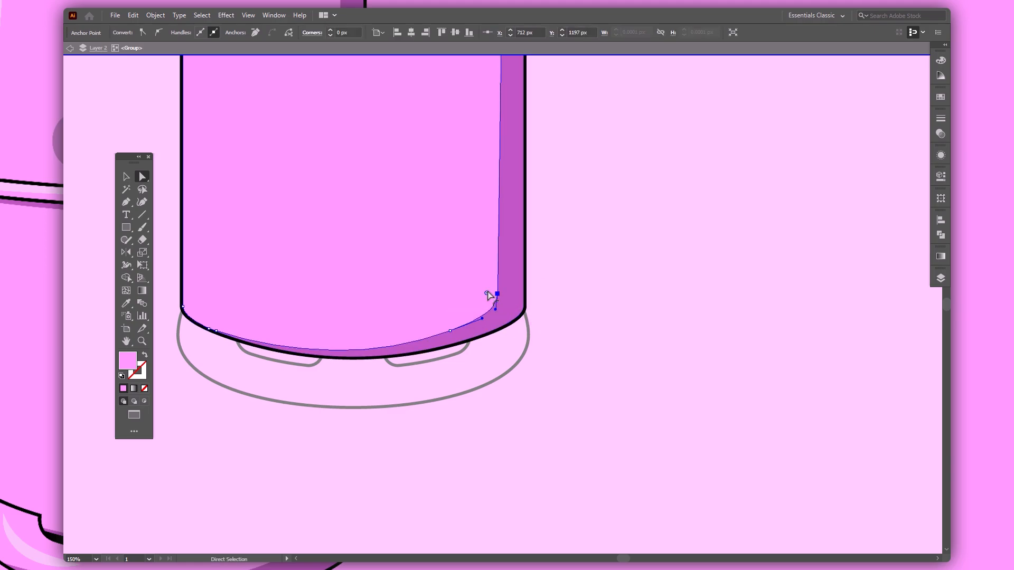
click(620, 369)
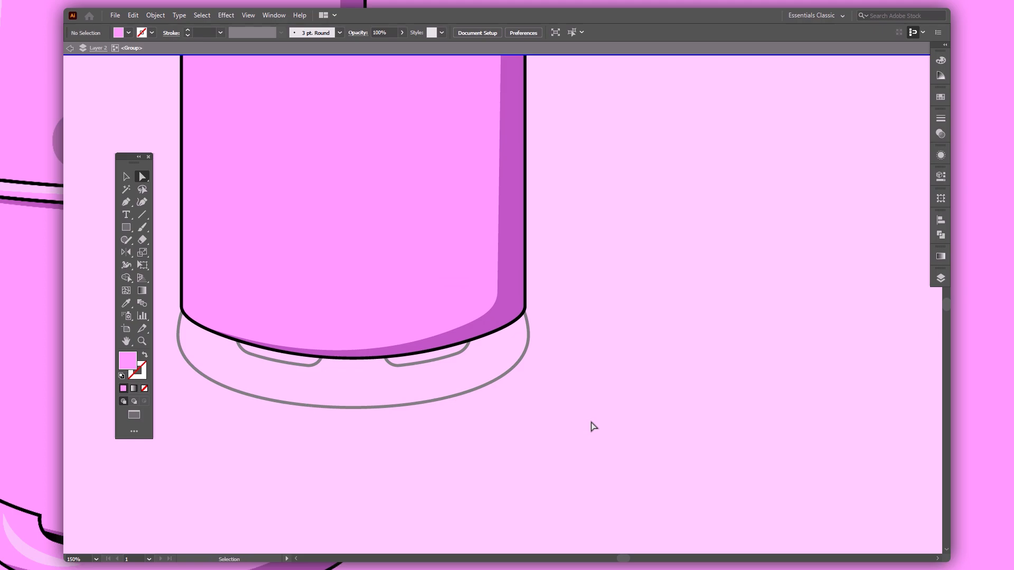
Step: Duplicate the body's lighter fill, shift the copy slightly up and right, and rotate it slightly clockwise
key(ctrl+0)
key(v)
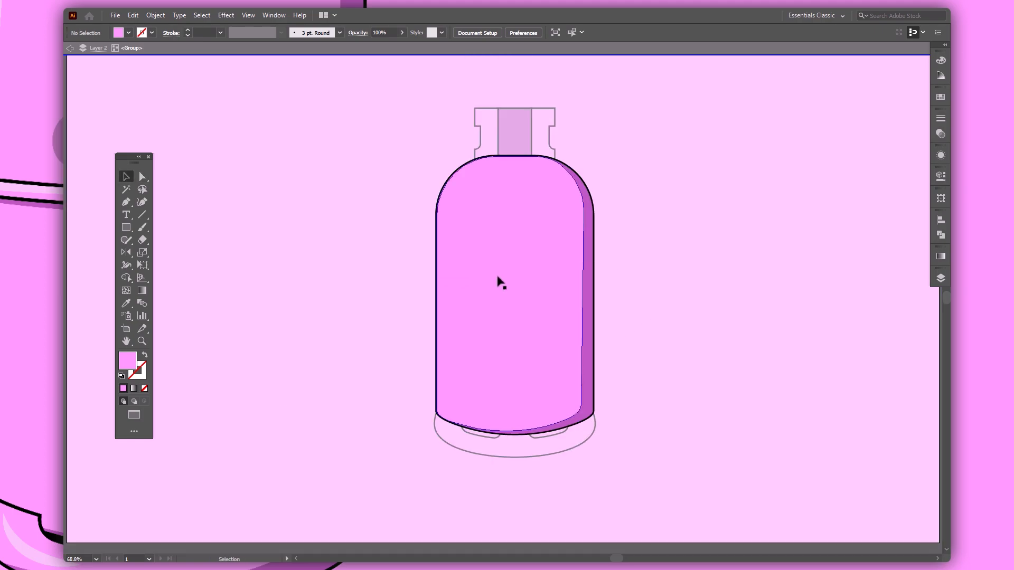
double_click(498, 279)
drag(500, 280, 510, 275)
drag(605, 150, 616, 160)
drag(527, 235, 521, 231)
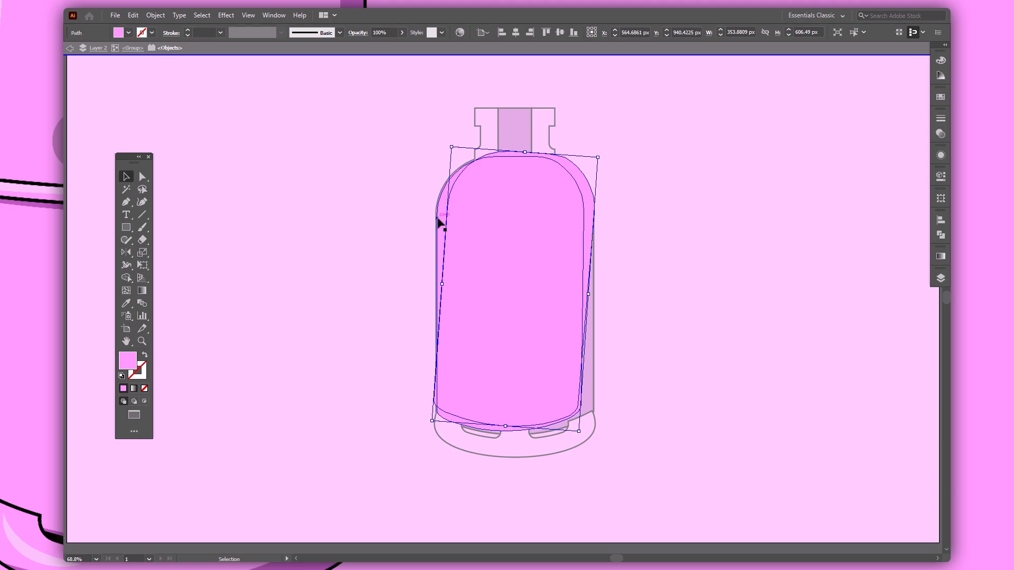
Step: Trim the rotated copy with the Shape Builder tool, leaving a separate highlight sliver along the body's left edge
key(shift+m)
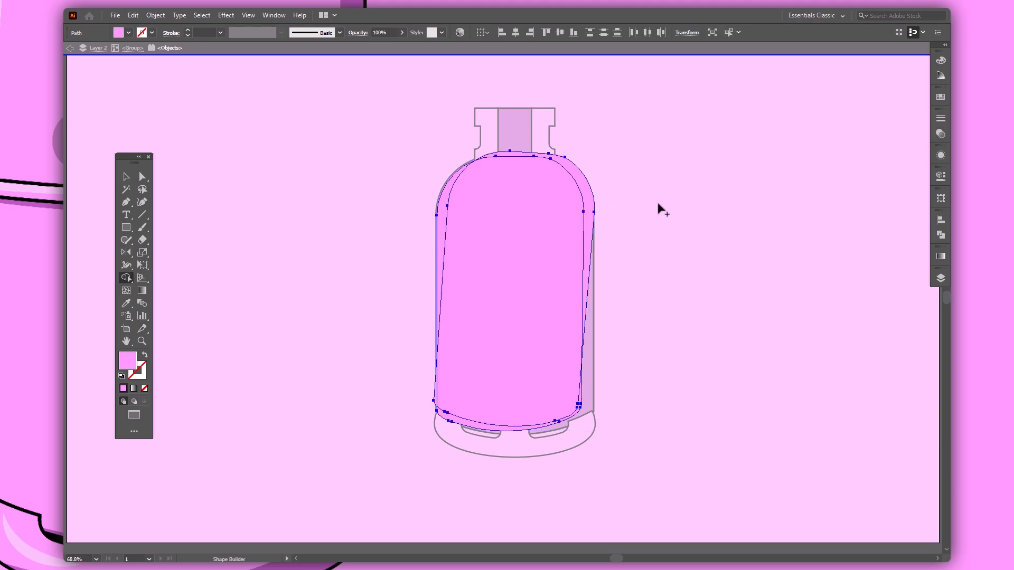
mouse_move(619, 170)
mouse_down()
mouse_move(585, 176)
mouse_move(585, 338)
mouse_up()
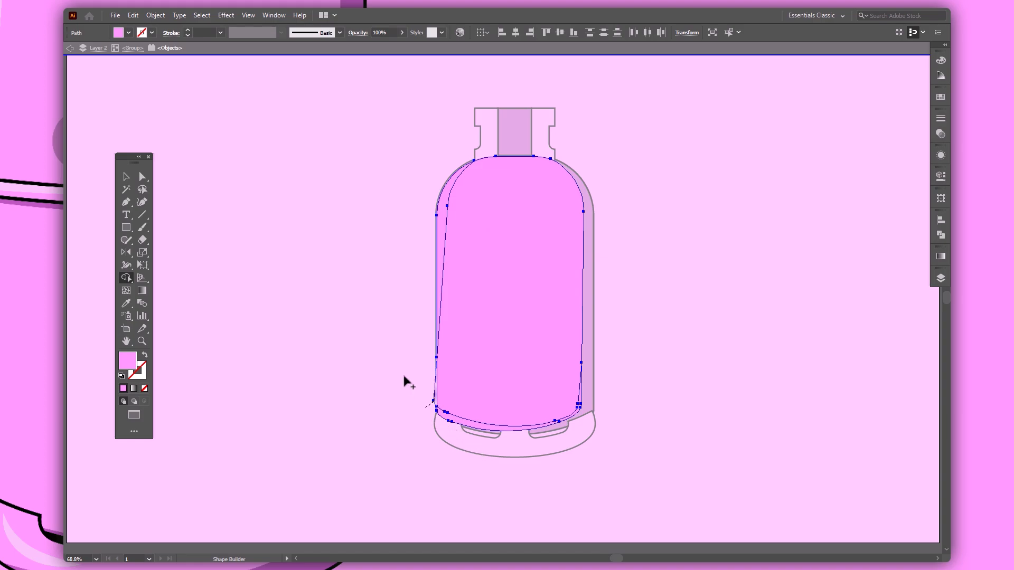
drag(550, 358, 580, 408)
key(v)
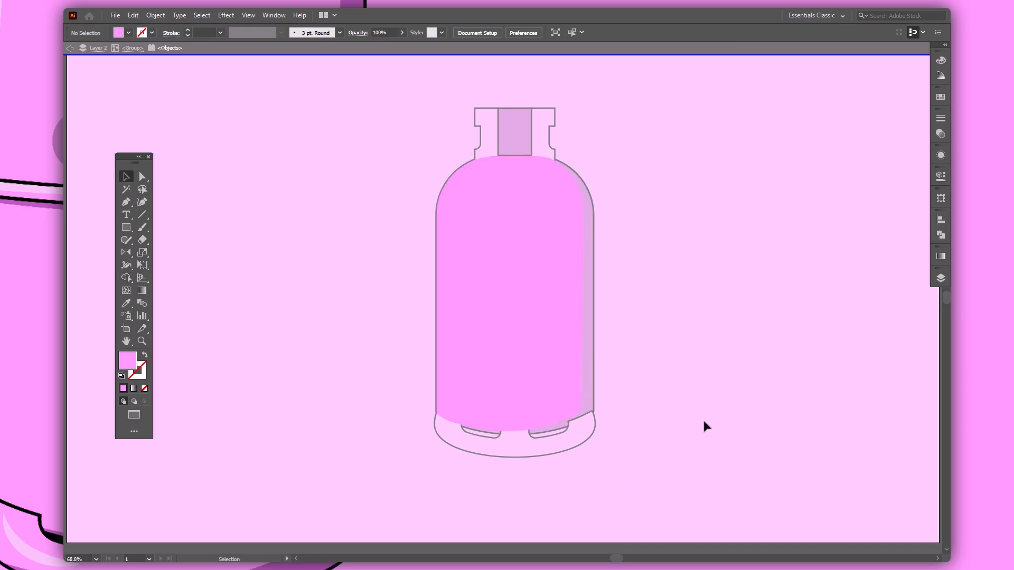
Step: Recolour the sliver along the body's left edge to light pink and leave isolation mode
click(437, 255)
key(ctrl+minus)
key(ctrl+minus)
key(ctrl+minus)
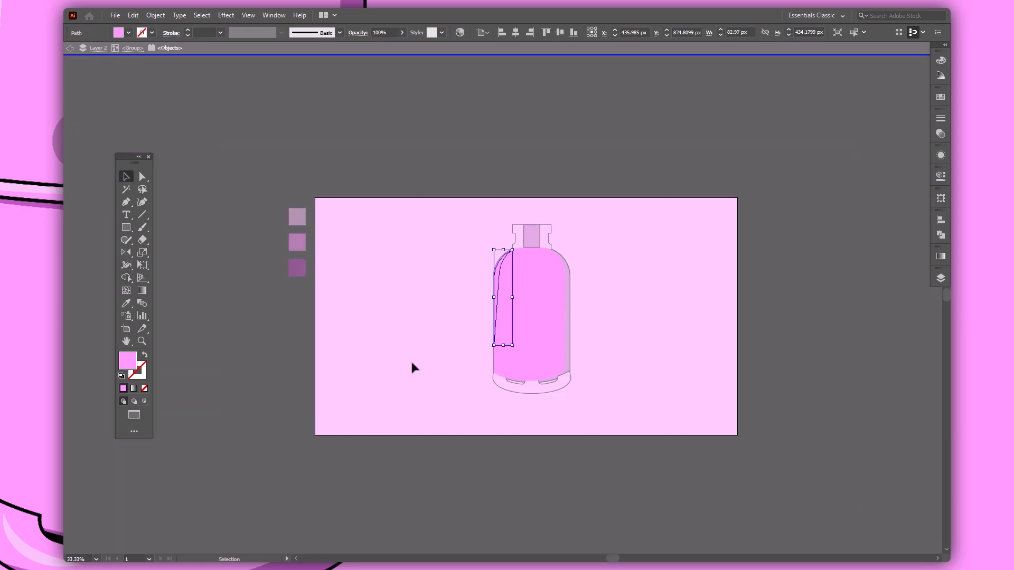
key(i)
click(381, 298)
key(v)
click(478, 394)
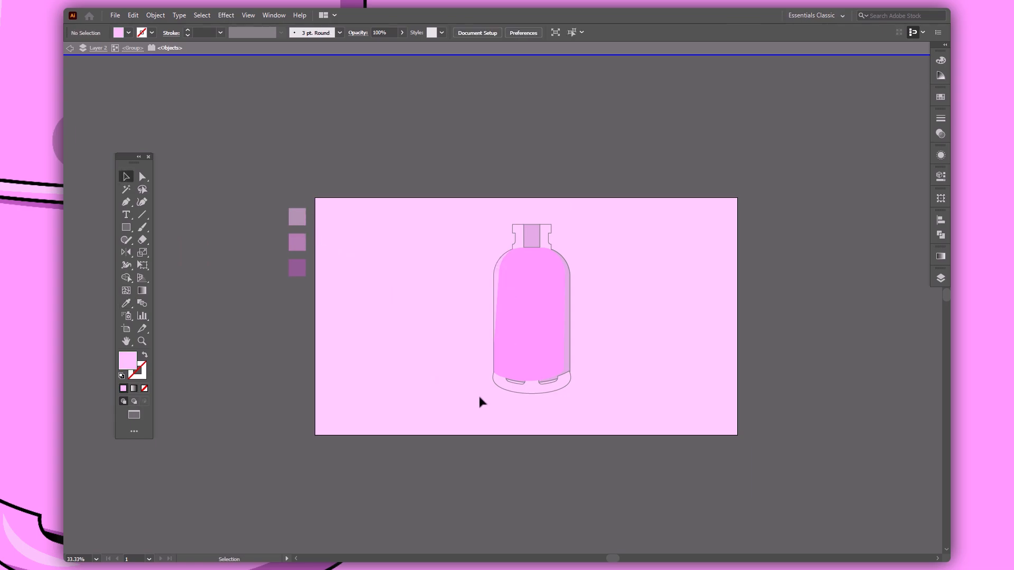
double_click(633, 341)
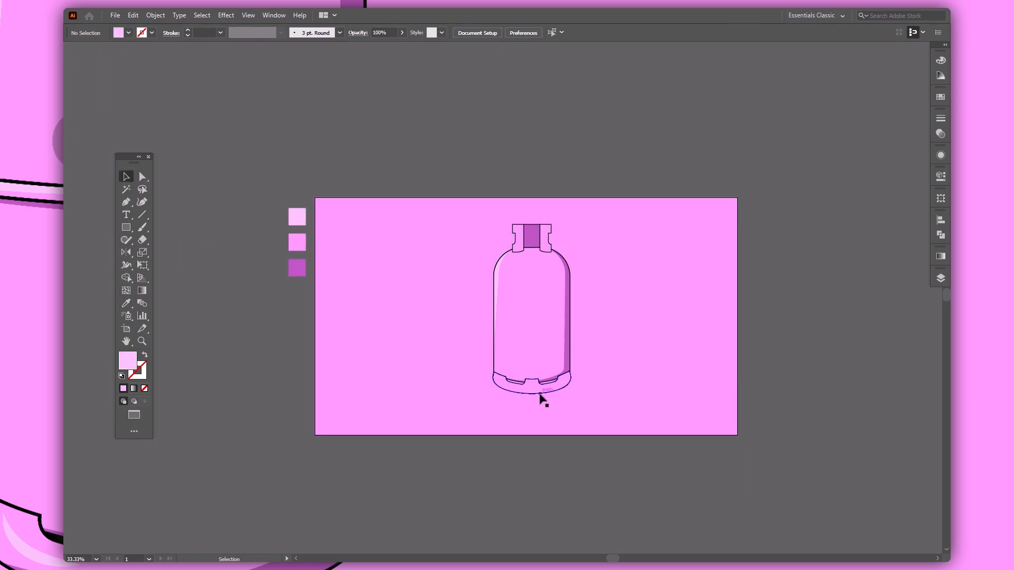
Step: Expand the base ring's fill and stroke into separate shapes
click(538, 393)
key(ctrl+plus)
key(ctrl+plus)
key(ctrl+plus)
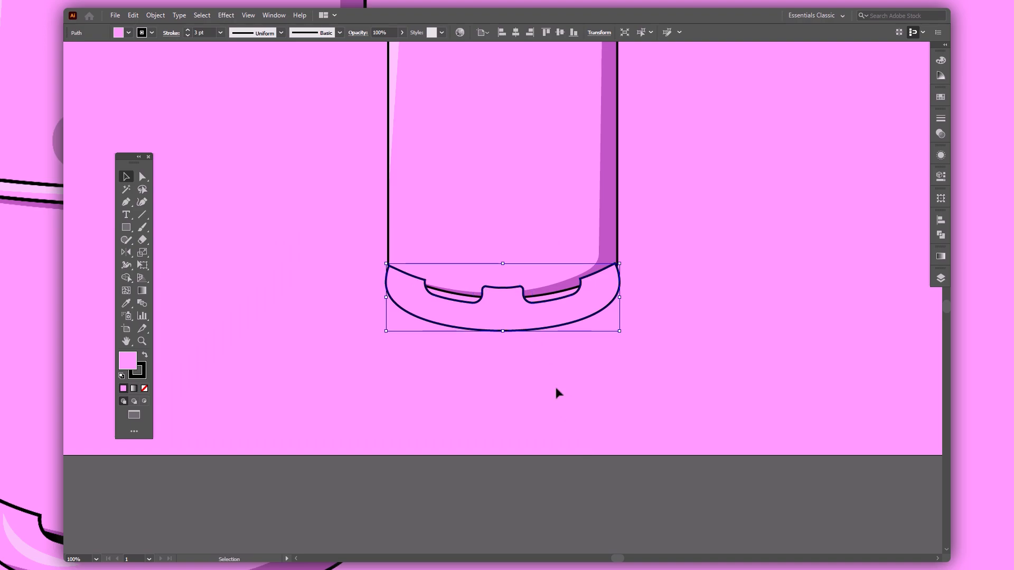
click(155, 15)
click(178, 141)
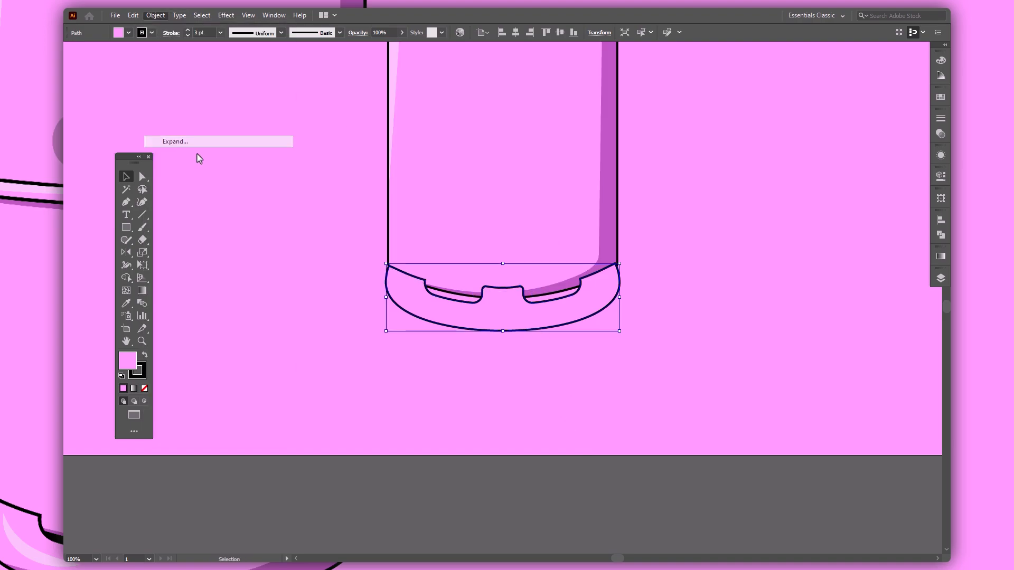
click(336, 285)
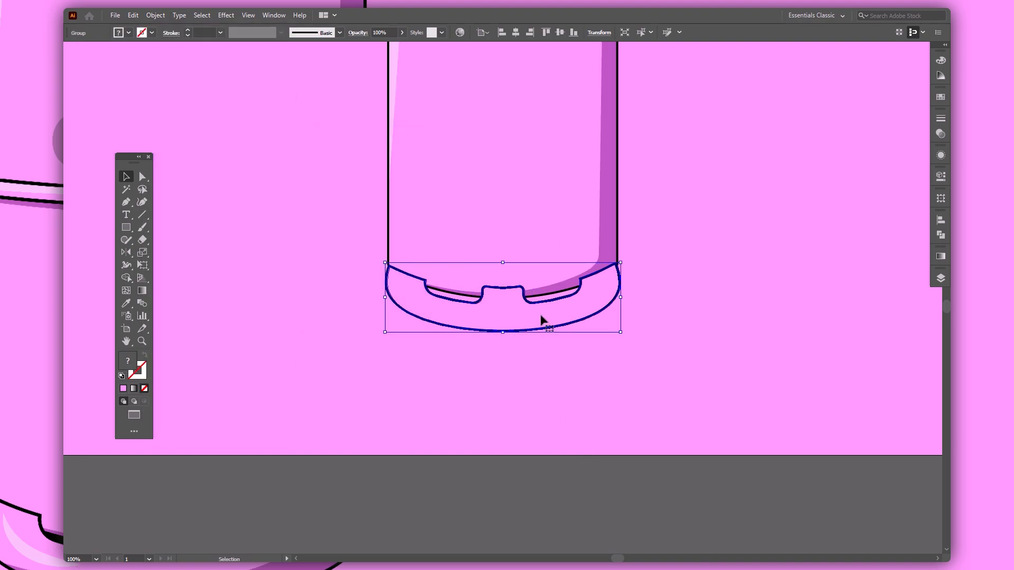
Step: Separate the base ring's outline region from its fill with the Shape Builder tool and ungroup the pieces
key(shift+m)
click(581, 287)
key(v)
click(604, 330)
click(599, 315)
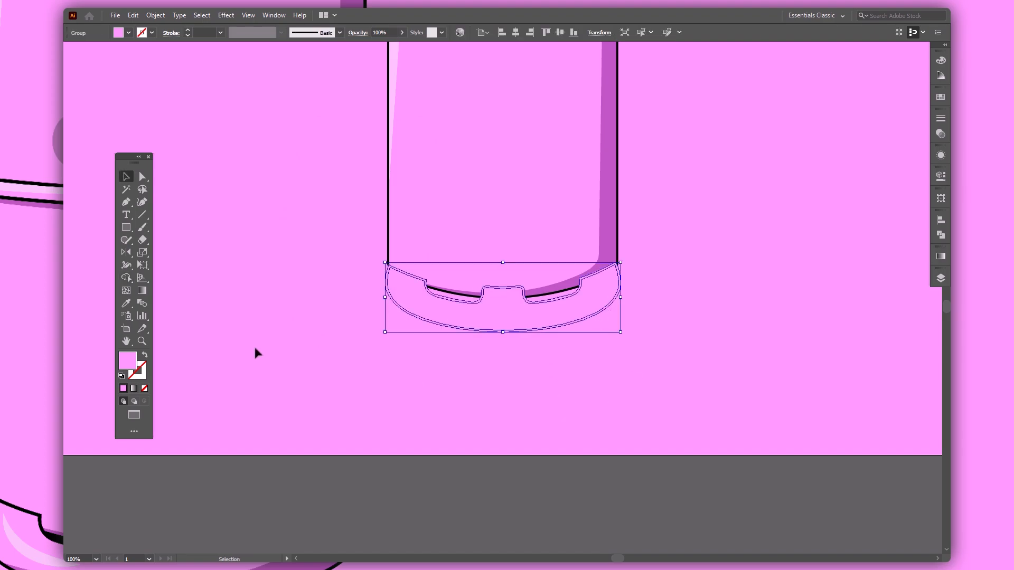
right_click(432, 314)
click(463, 405)
key(ctrl+8)
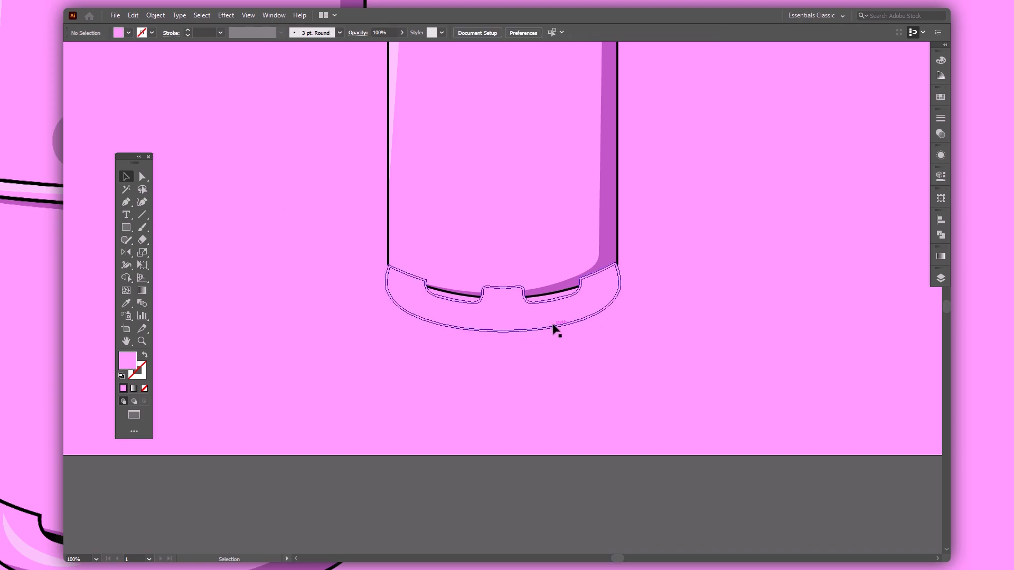
Step: Recolour the base ring's expanded outline shape to black (000000)
double_click(127, 361)
text(000000)
click(455, 166)
click(706, 289)
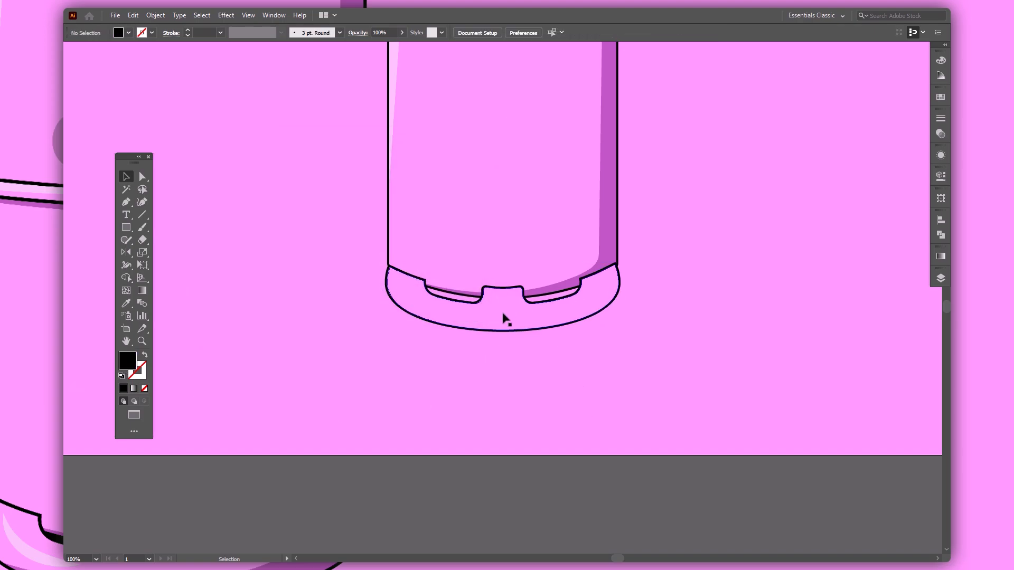
Step: Duplicate the base ring's fill shape, offset the copy up and to the left, and rotate it slightly clockwise
double_click(503, 312)
drag(549, 309, 526, 305)
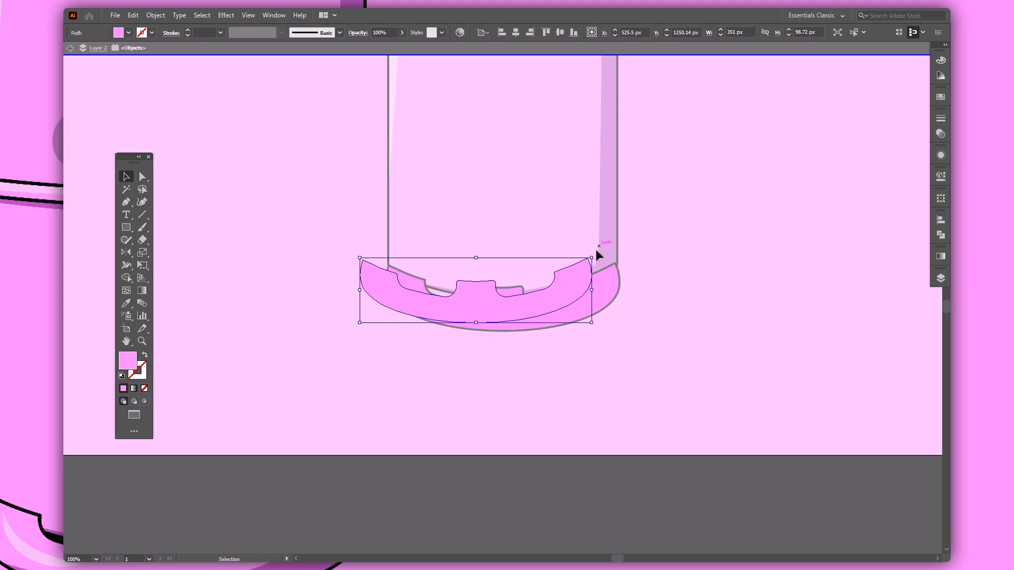
drag(595, 251, 601, 255)
drag(584, 293, 580, 290)
Step: Trim the copy's overhanging parts with the Shape Builder tool and merge the leftover upper pieces into the ring's main fill
shift+click(601, 297)
key(shift+m)
alt+click(533, 268)
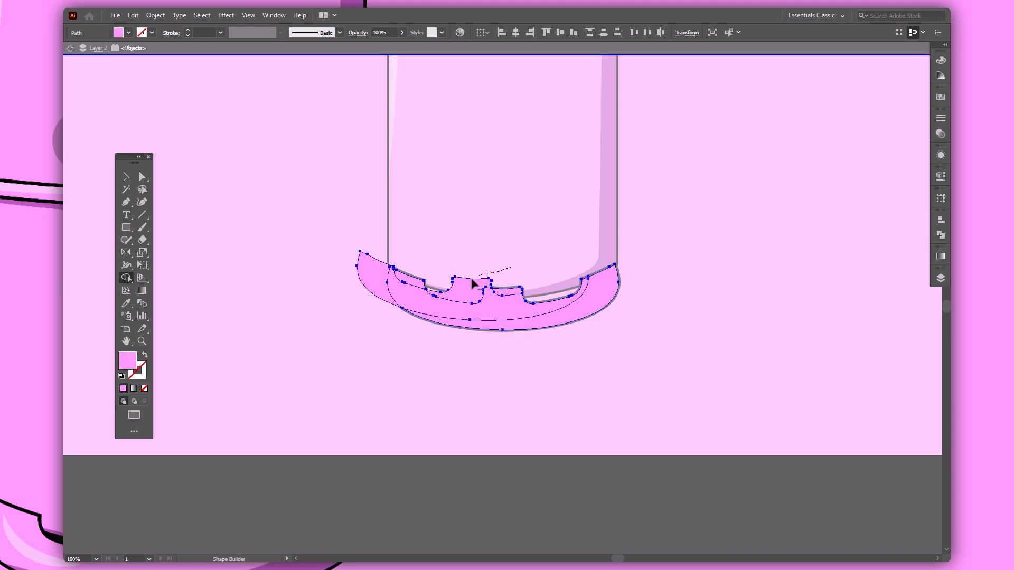
alt+click(446, 271)
alt+click(369, 269)
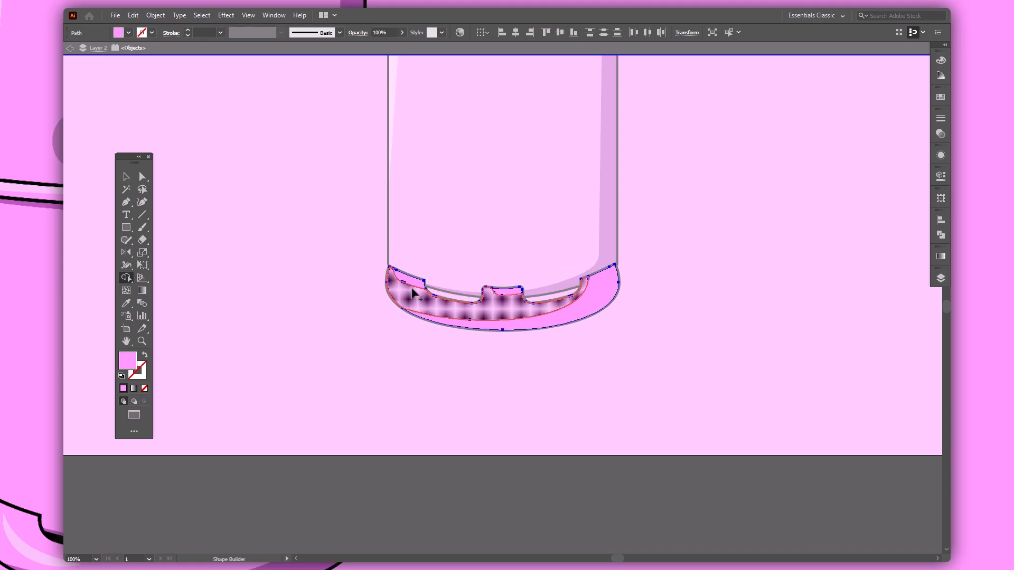
drag(489, 305, 509, 290)
key(v)
Step: Recolour the base ring's lower-right strip to the dark purple of the body shadow and leave isolation mode
click(595, 367)
click(600, 301)
key(i)
click(615, 185)
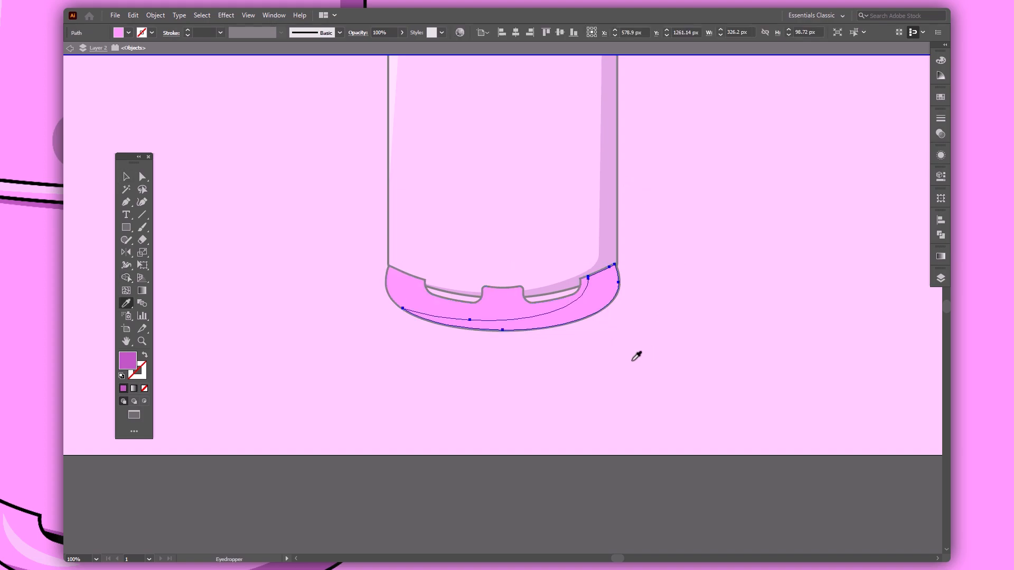
key(v)
double_click(572, 444)
key(ctrl+0)
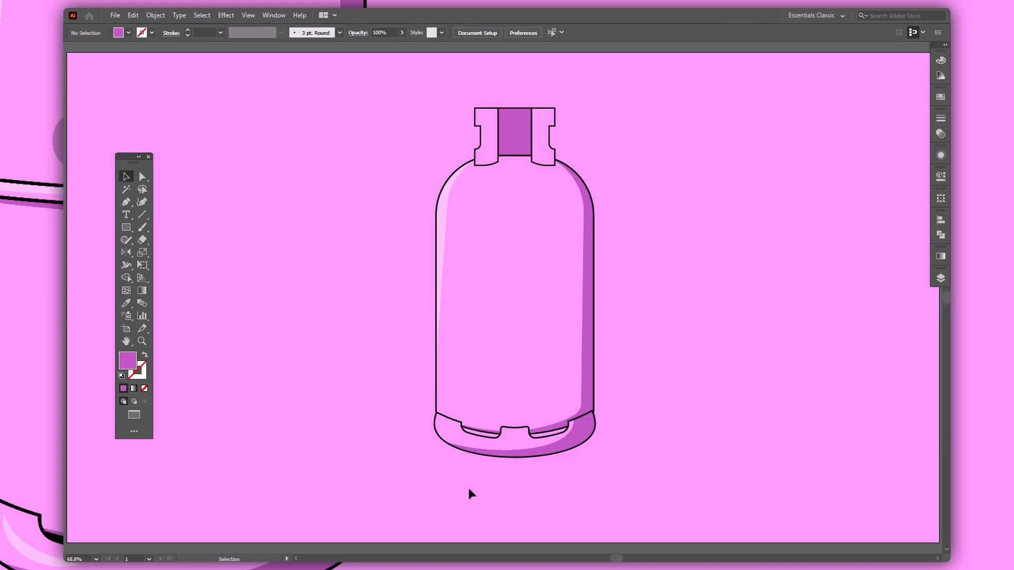
Step: Draw a short curved light pink highlight line without fill along the base ring's lower left with the Pen tool
key(p)
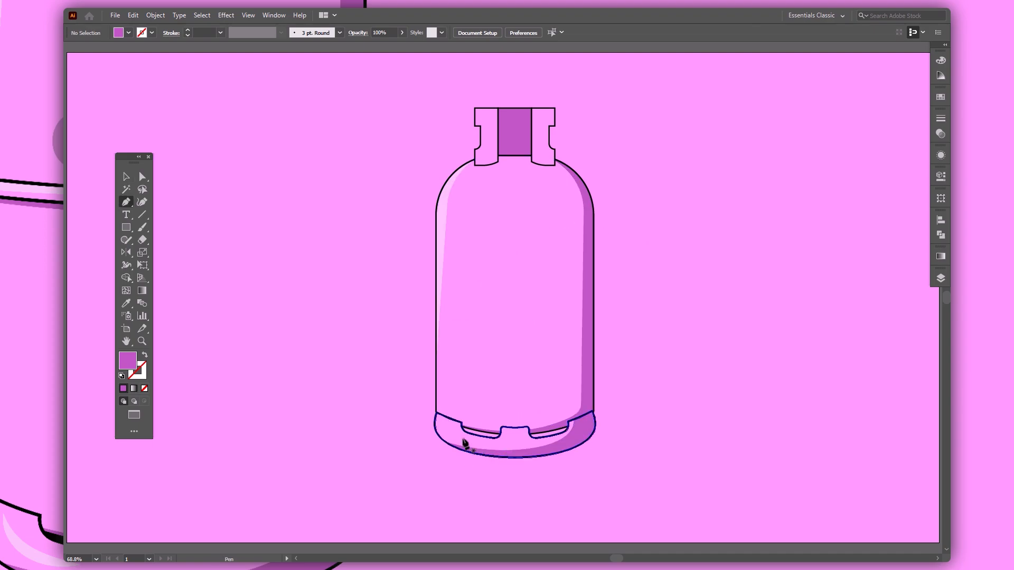
key(i)
click(443, 203)
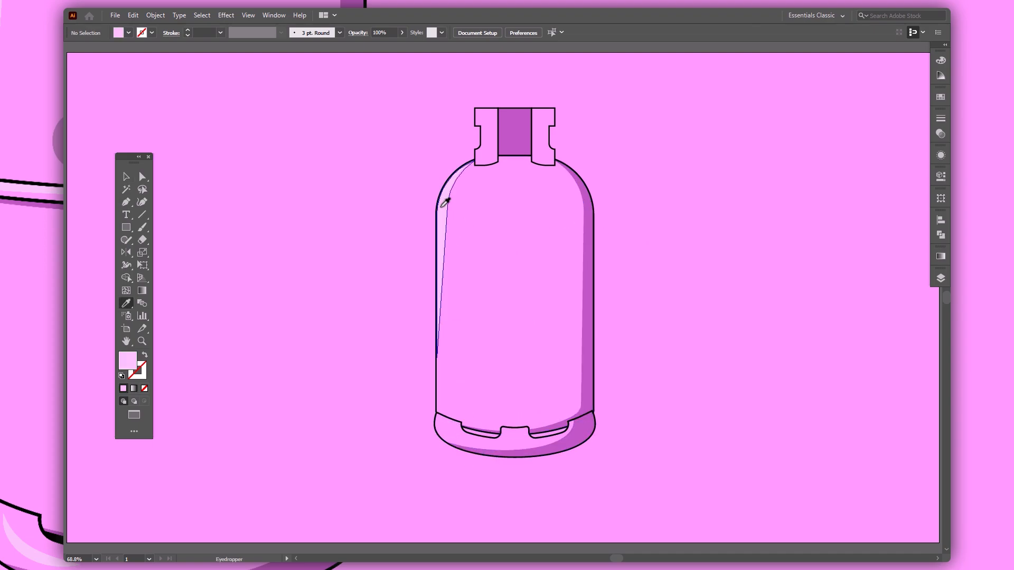
key(p)
key(shift+x)
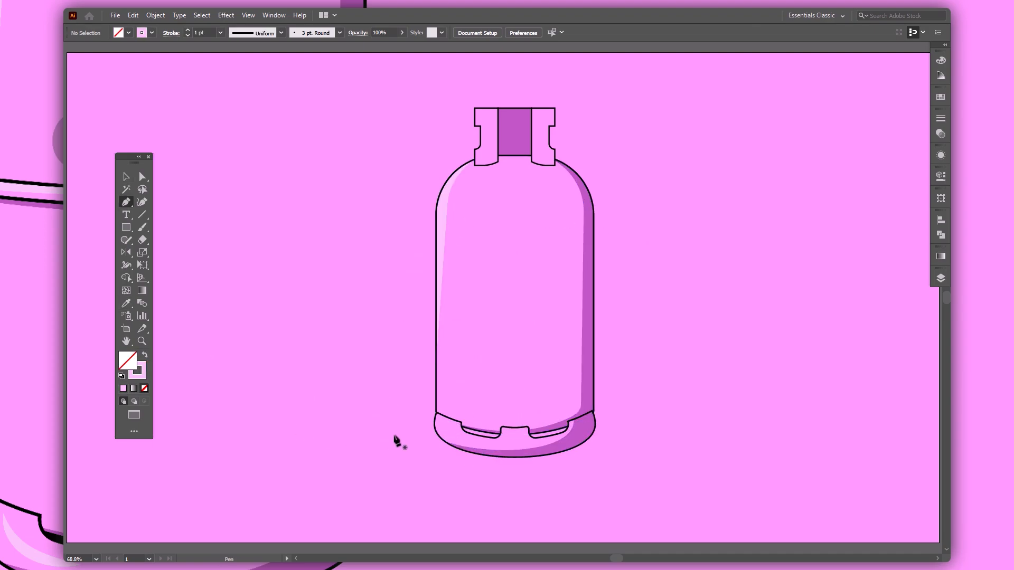
click(446, 421)
drag(479, 442, 504, 447)
key(a)
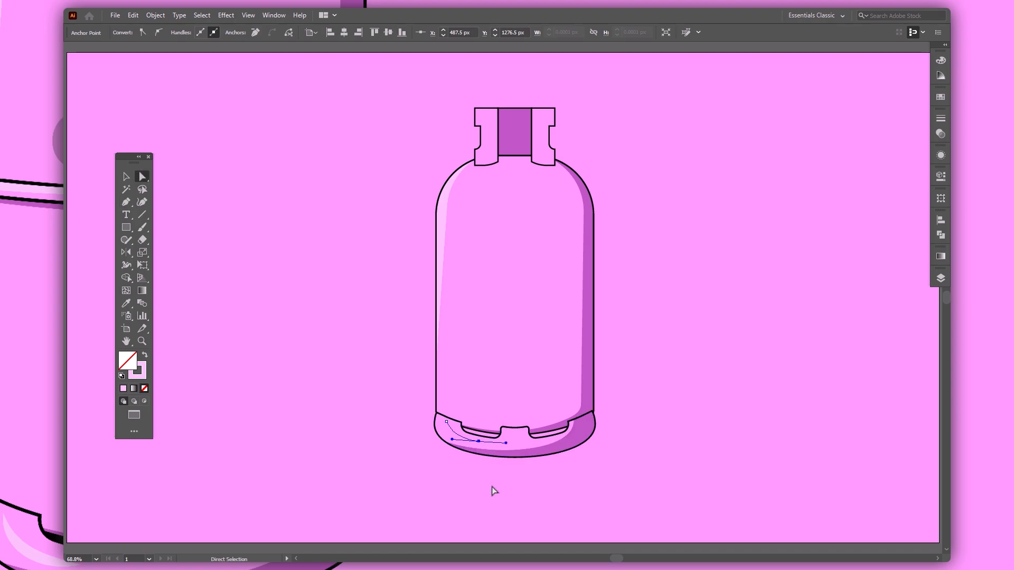
key(Down)
key(v)
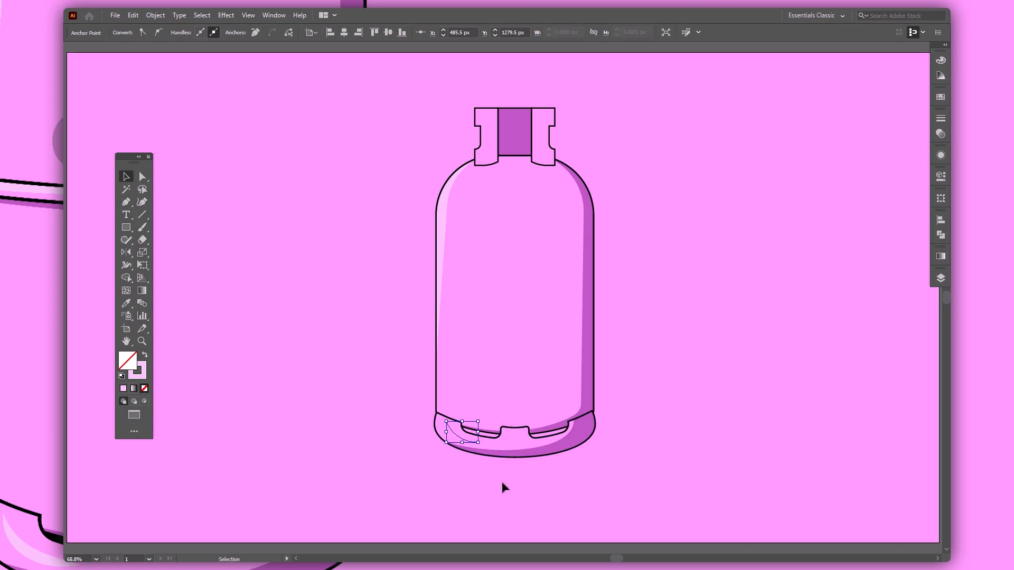
Step: Give the base ring's highlight line a tapered elliptical width profile and a 10 pt stroke
click(255, 33)
click(260, 71)
click(187, 29)
click(187, 30)
click(187, 30)
click(187, 30)
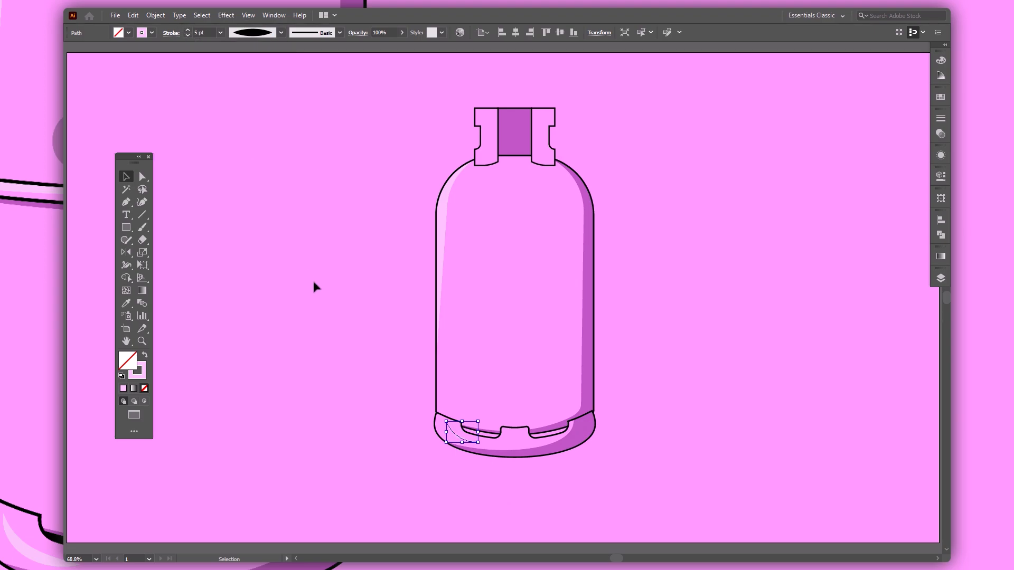
click(305, 240)
click(455, 433)
click(188, 30)
click(188, 30)
click(188, 29)
click(188, 29)
click(359, 227)
click(469, 441)
Step: Bend the highlight line further outward by extending the curve handle at its lower end
key(a)
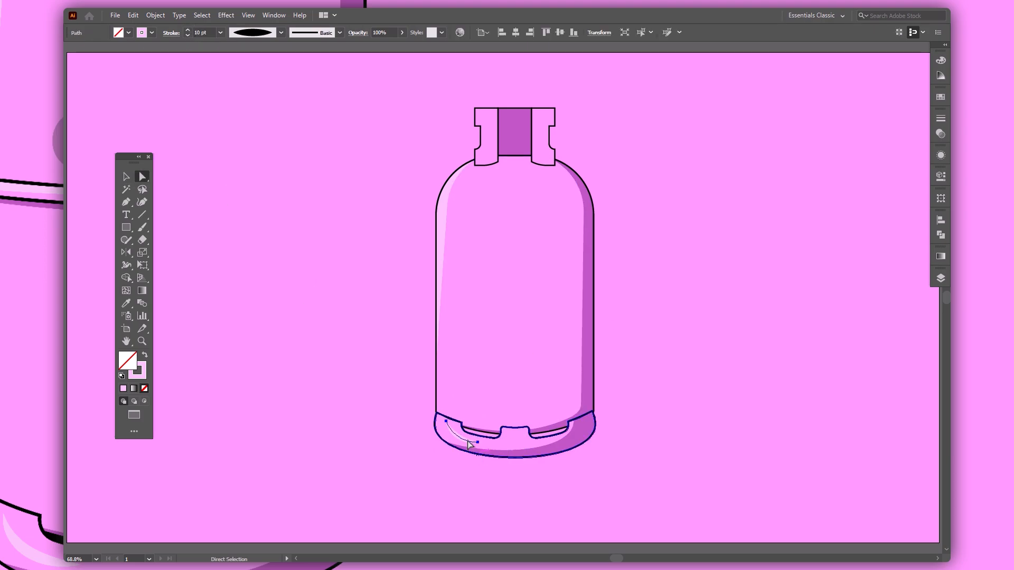
click(451, 441)
drag(453, 441, 447, 443)
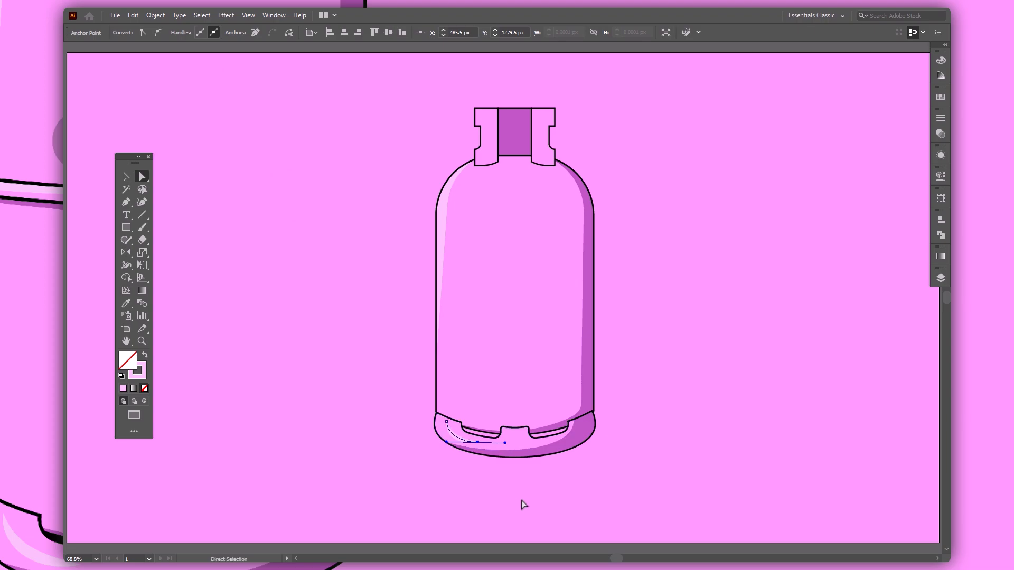
key(v)
click(491, 488)
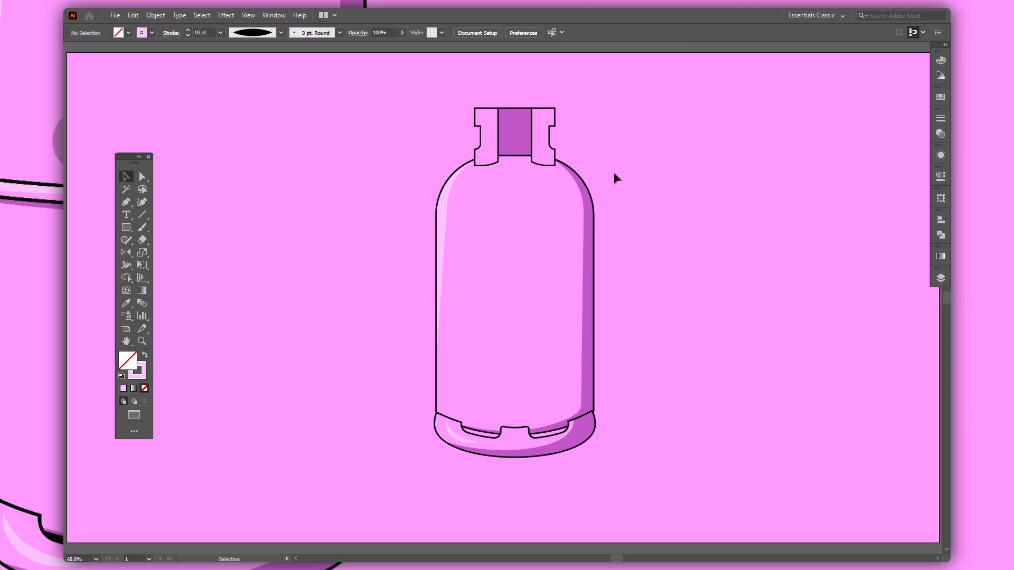
Step: Draw a light pink highlight line just below the neck collar with the Pen tool, bowing its middle slightly downward
key(p)
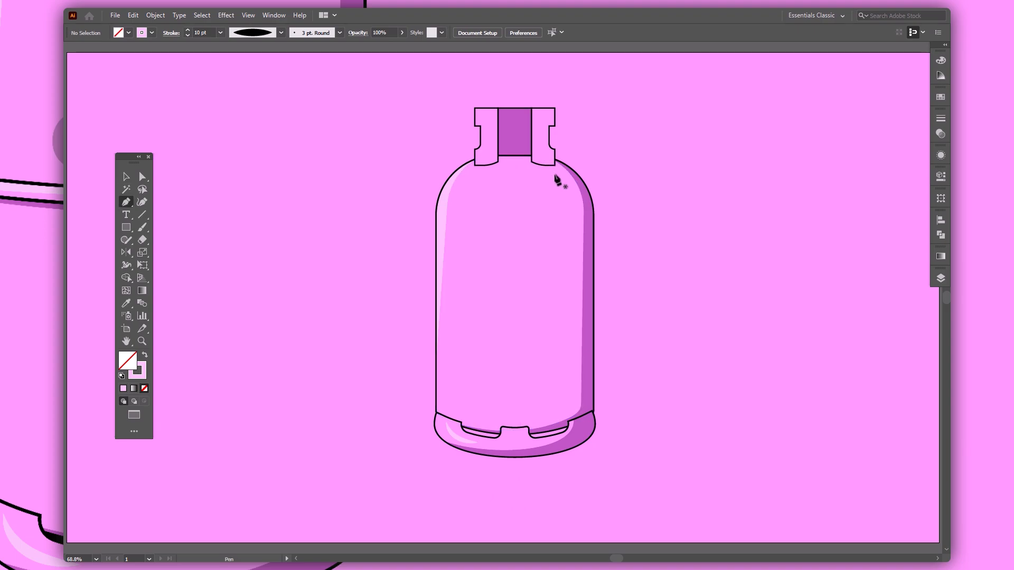
click(557, 174)
click(474, 174)
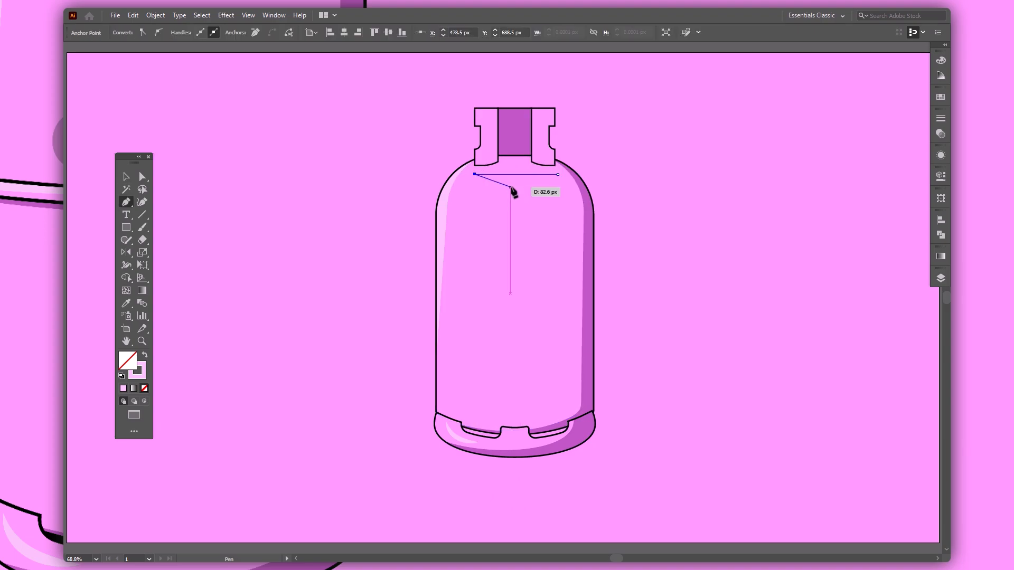
drag(517, 174, 519, 181)
key(v)
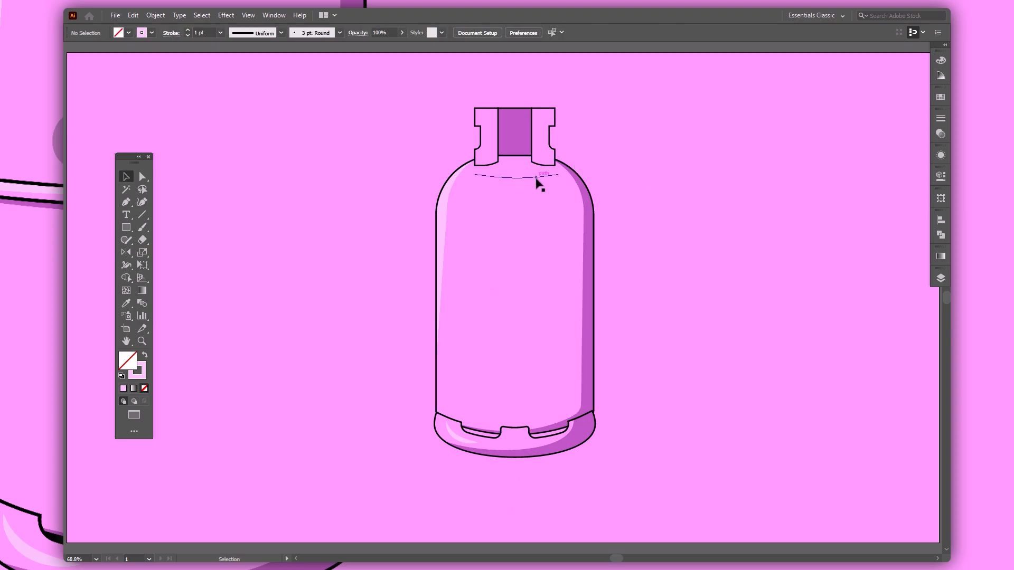
Step: Give the highlight line below the collar a tapered elliptical width profile and a 10 pt stroke
click(260, 33)
click(253, 71)
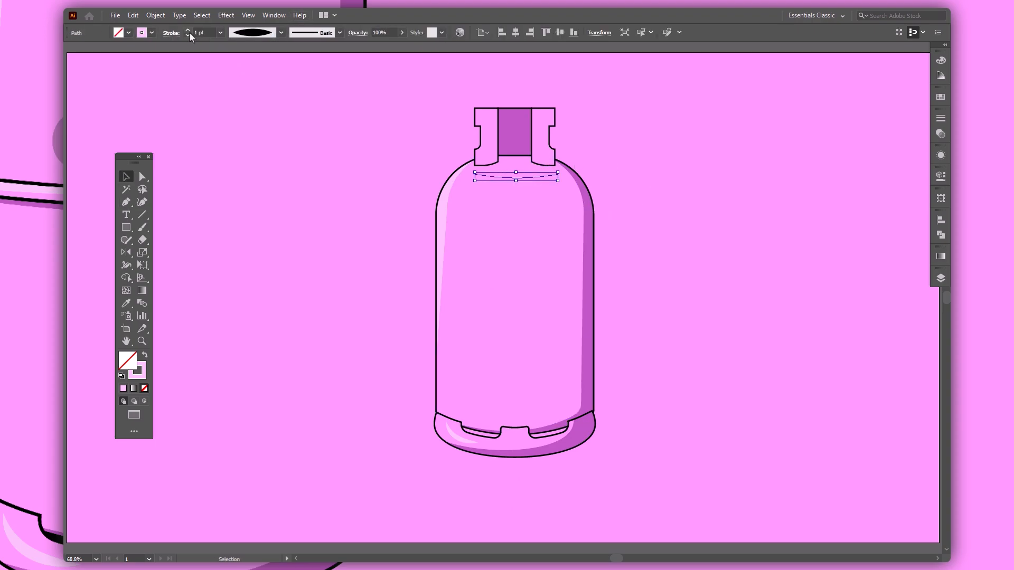
click(310, 213)
click(516, 184)
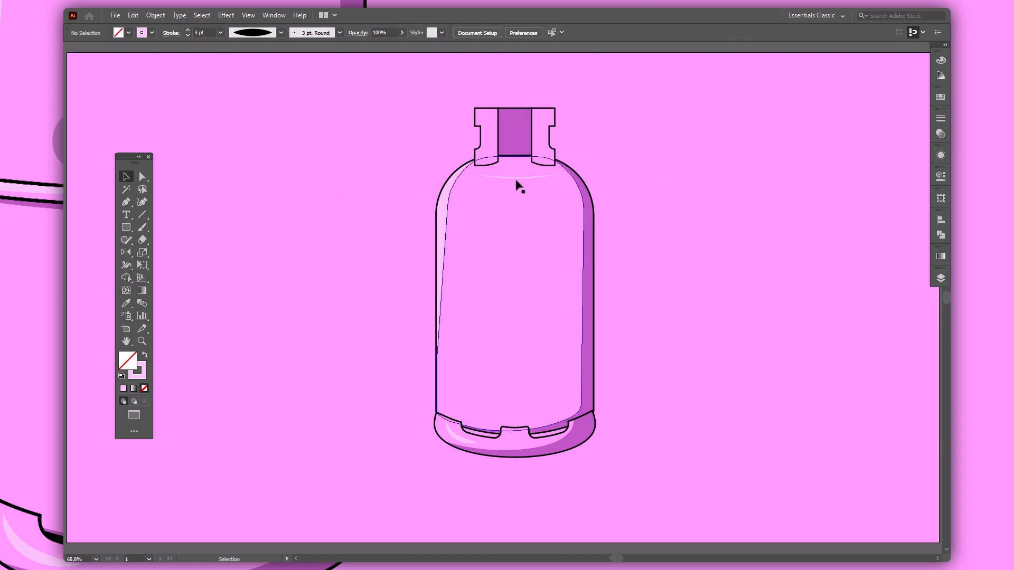
click(515, 180)
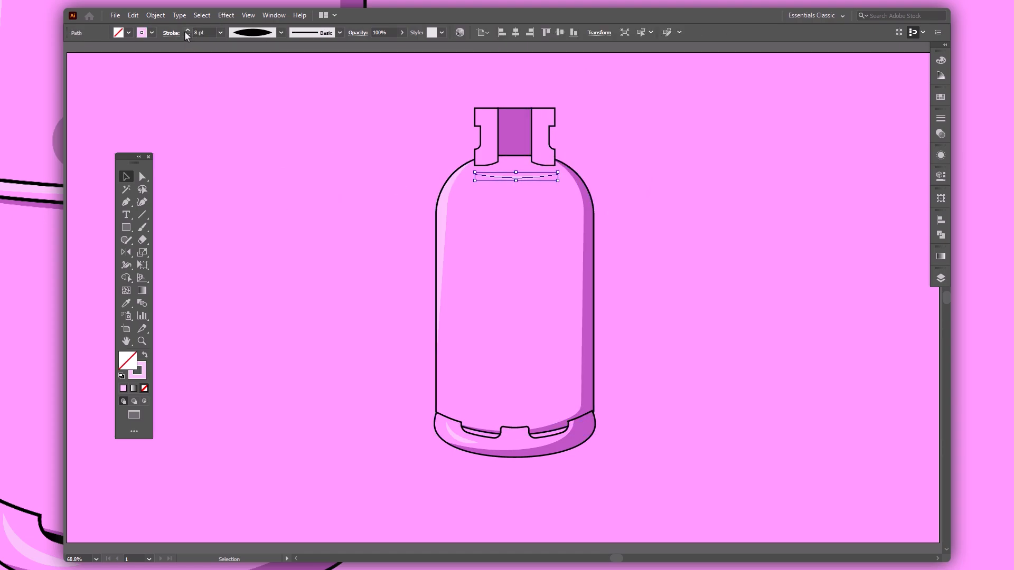
click(199, 61)
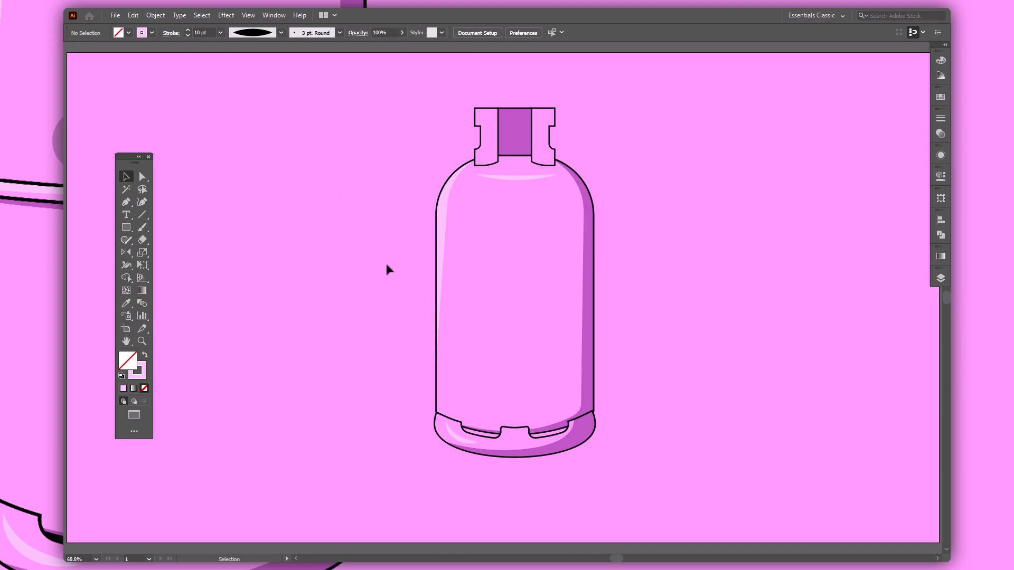
Step: Draw a straight horizontal line about 350 px wide across the cylinder body at mid-height with the Pen tool
key(p)
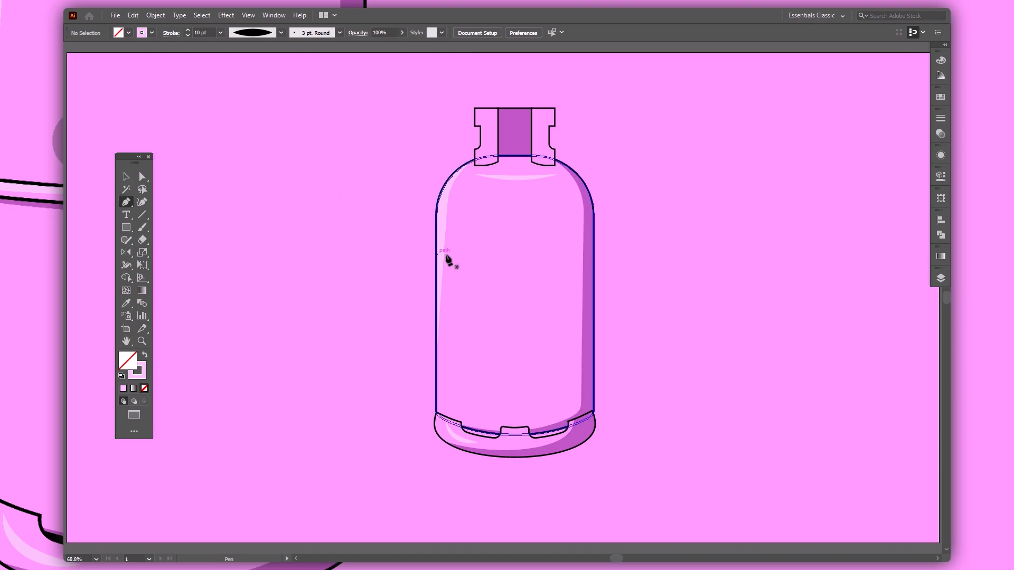
click(435, 287)
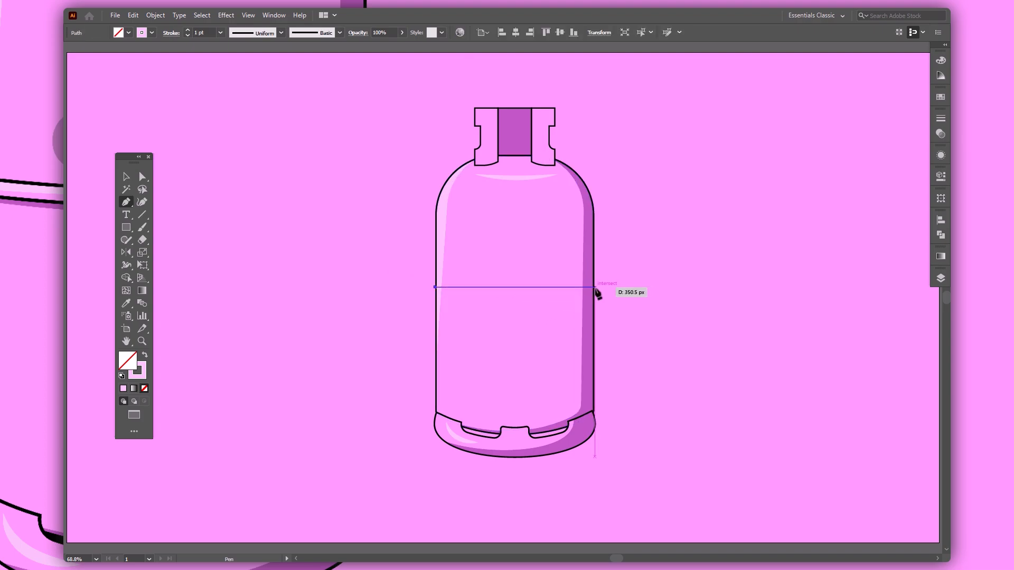
click(595, 288)
key(v)
click(667, 271)
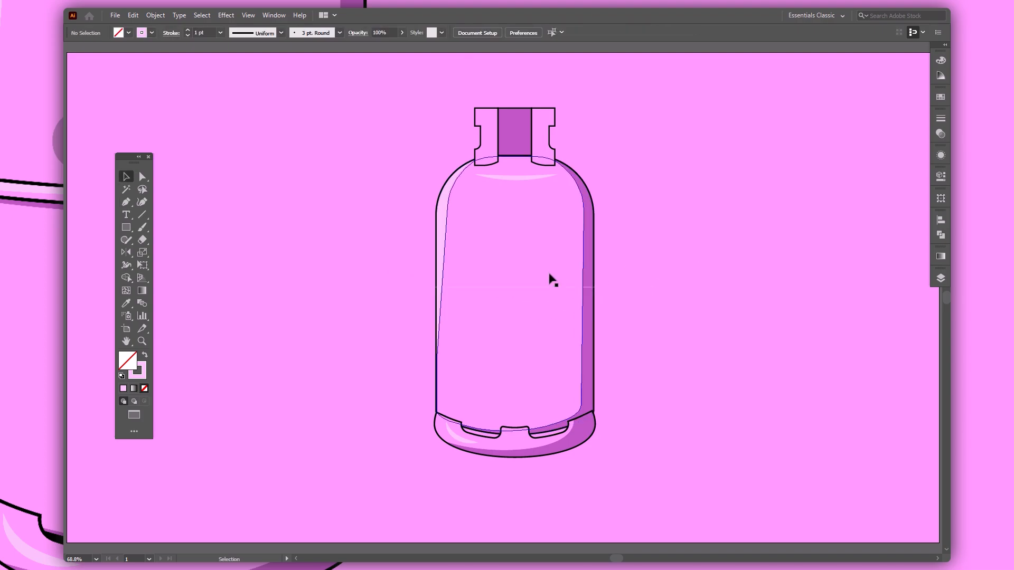
Step: Bend the line across the body so that its middle bows slightly downward
click(531, 288)
key(p)
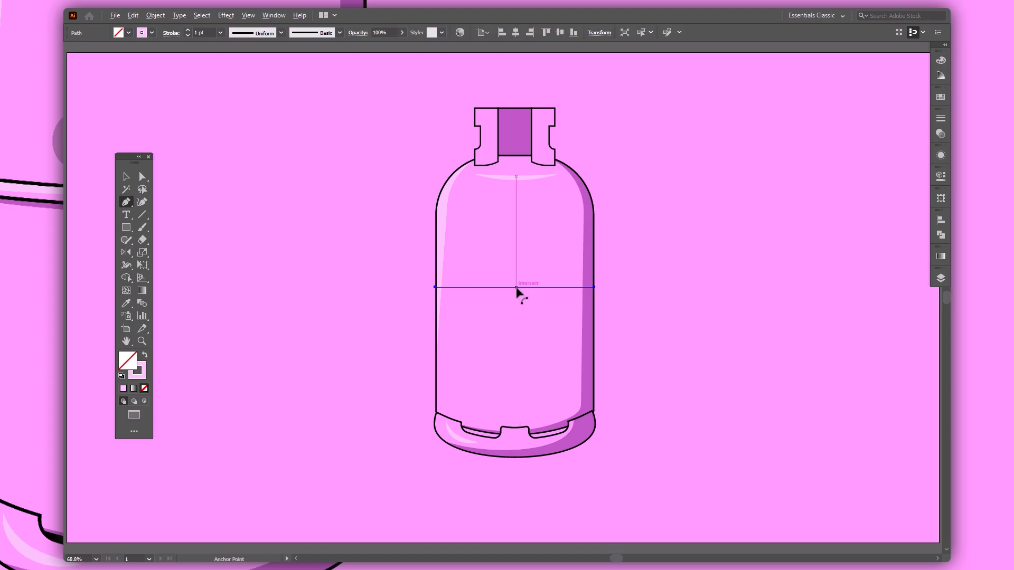
click(517, 290)
key(v)
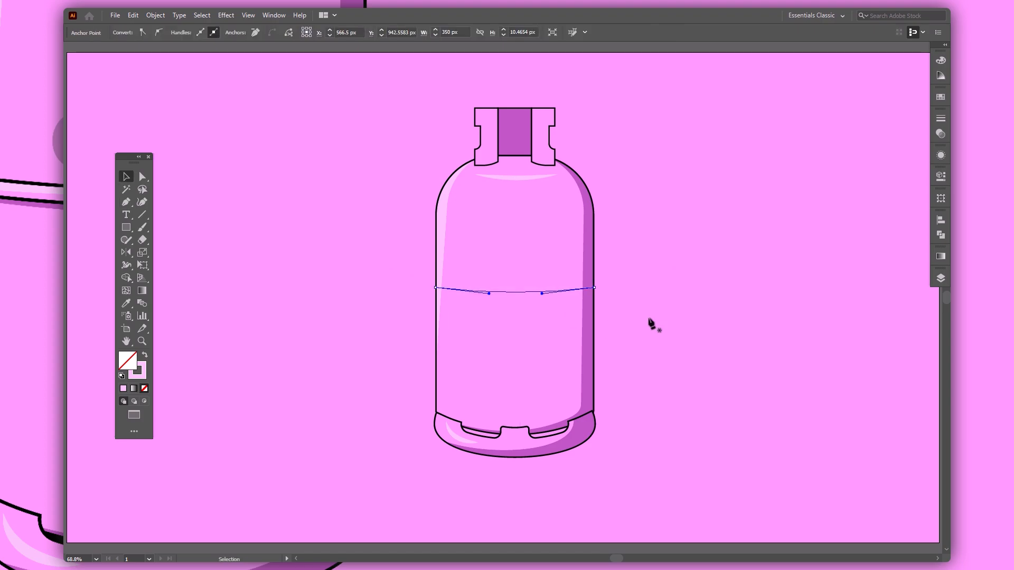
click(652, 323)
Step: Give the curved line across the body the body's pink as stroke colour and a weight of 15 pt
click(544, 291)
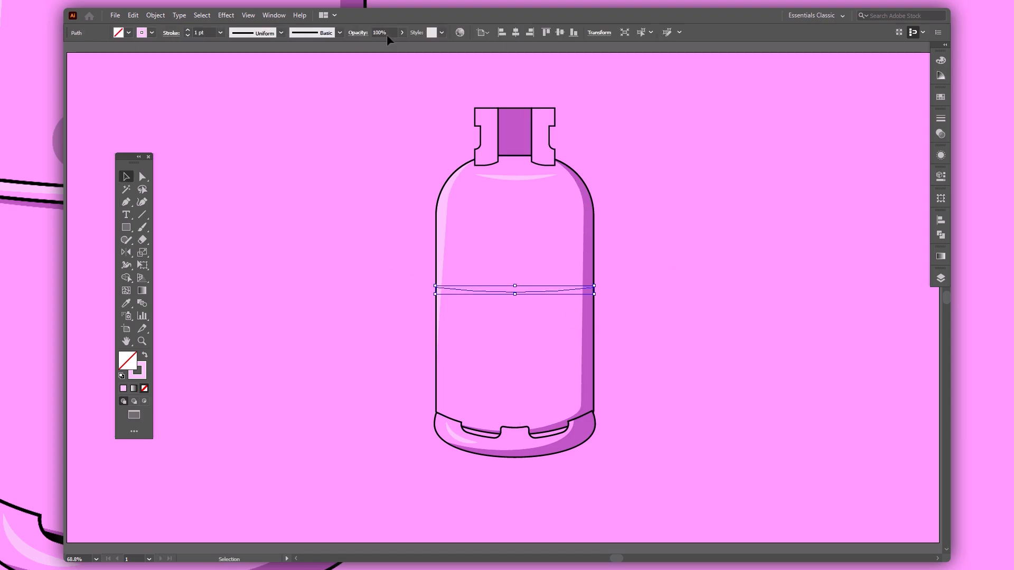
click(200, 32)
text(13)
key(Return)
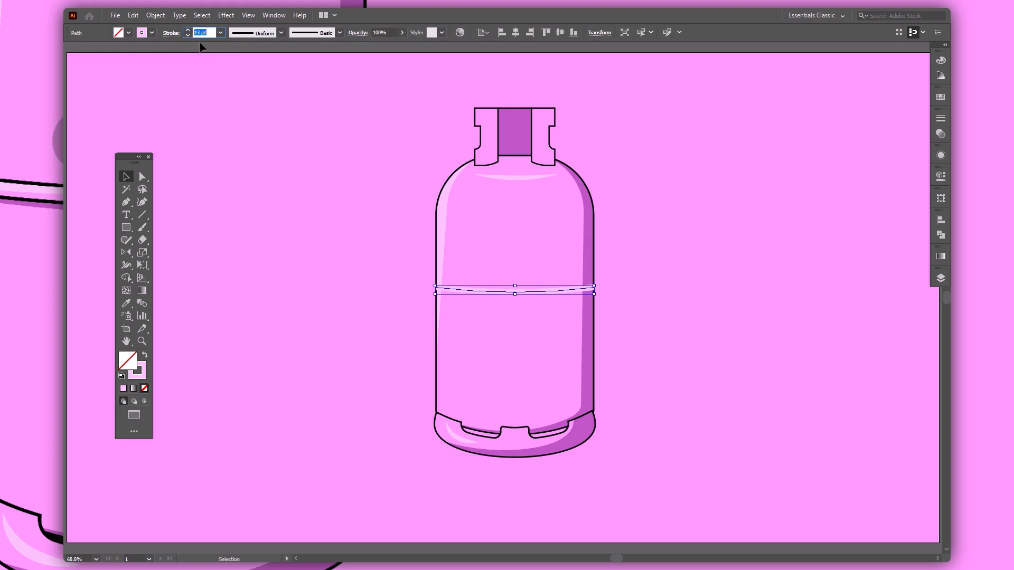
key(i)
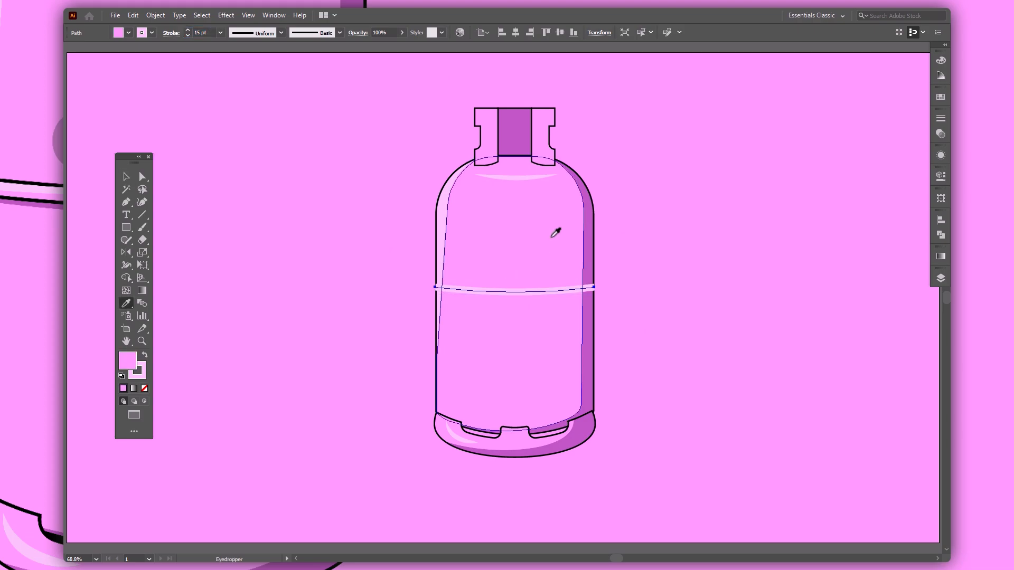
click(552, 232)
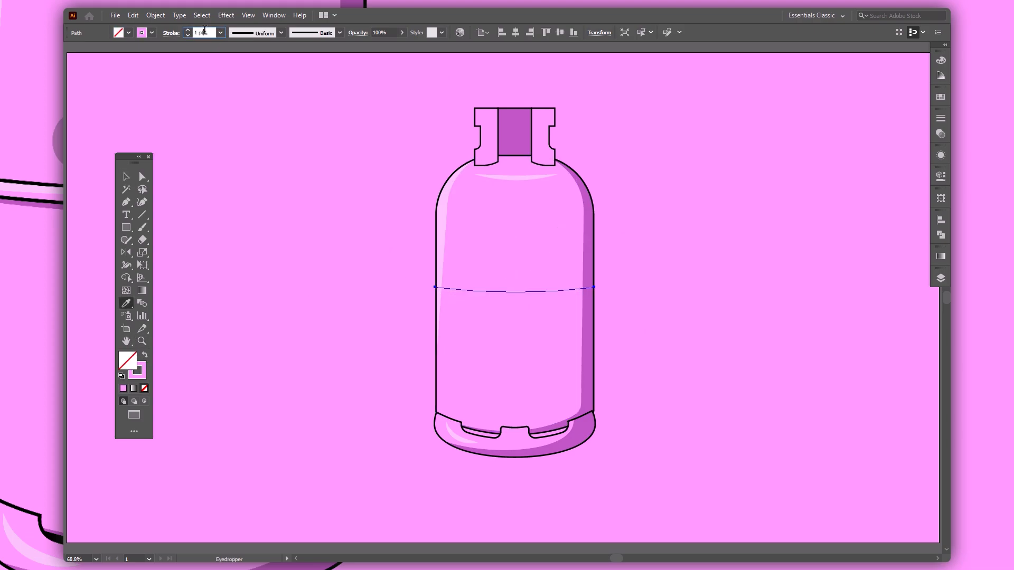
drag(205, 32, 198, 37)
text(15)
key(Return)
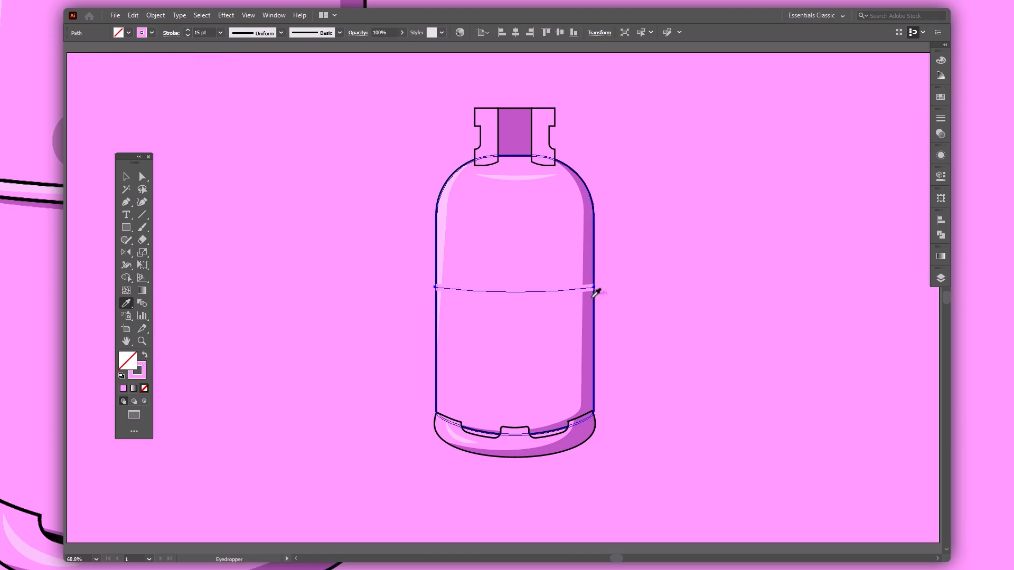
Step: Change the curved line's stroke colour to black (000000)
double_click(145, 368)
drag(304, 277, 368, 311)
click(473, 165)
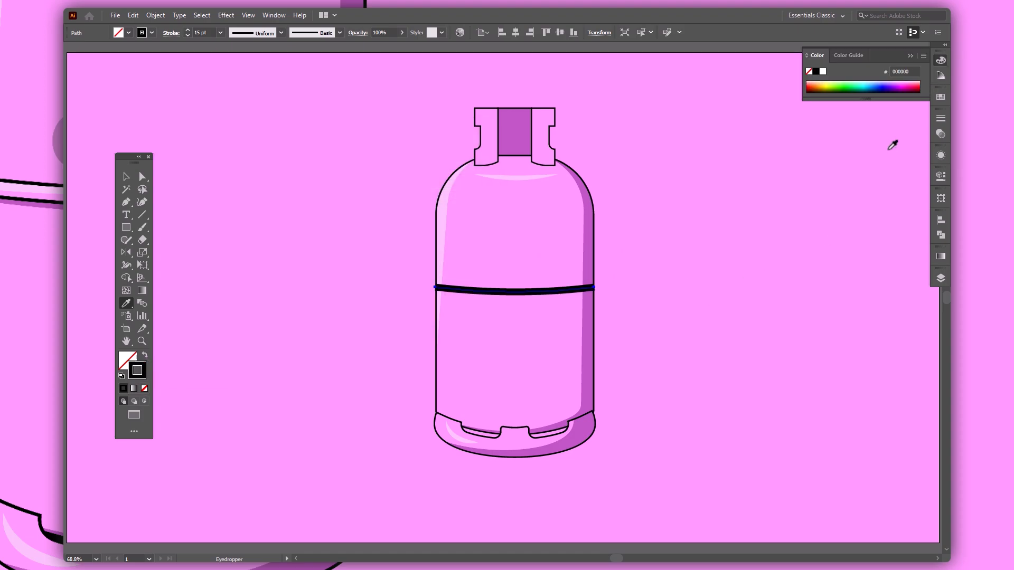
click(909, 55)
key(v)
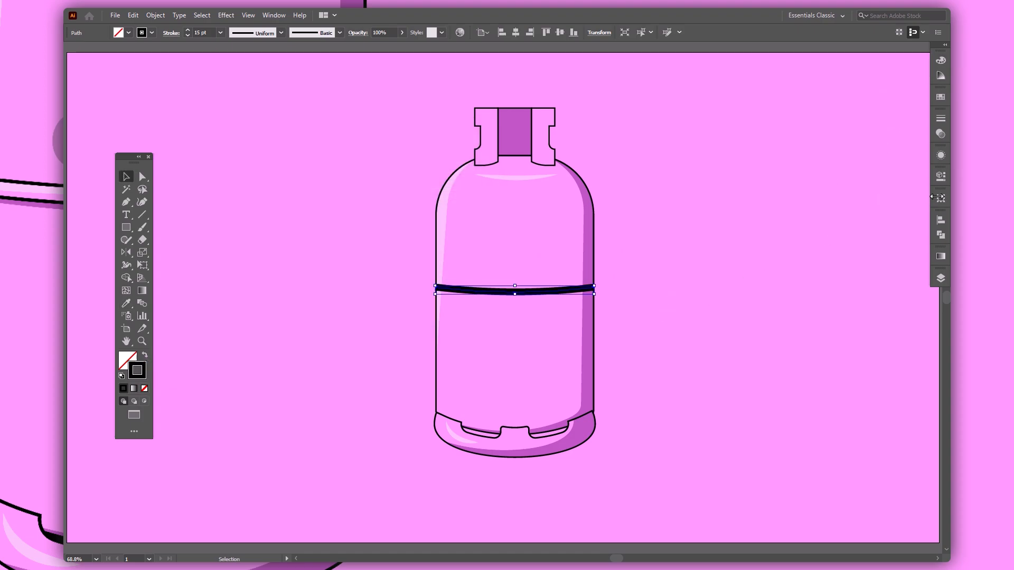
Step: Set round caps on the ends of the thick black line across the body
click(940, 176)
click(826, 271)
click(769, 298)
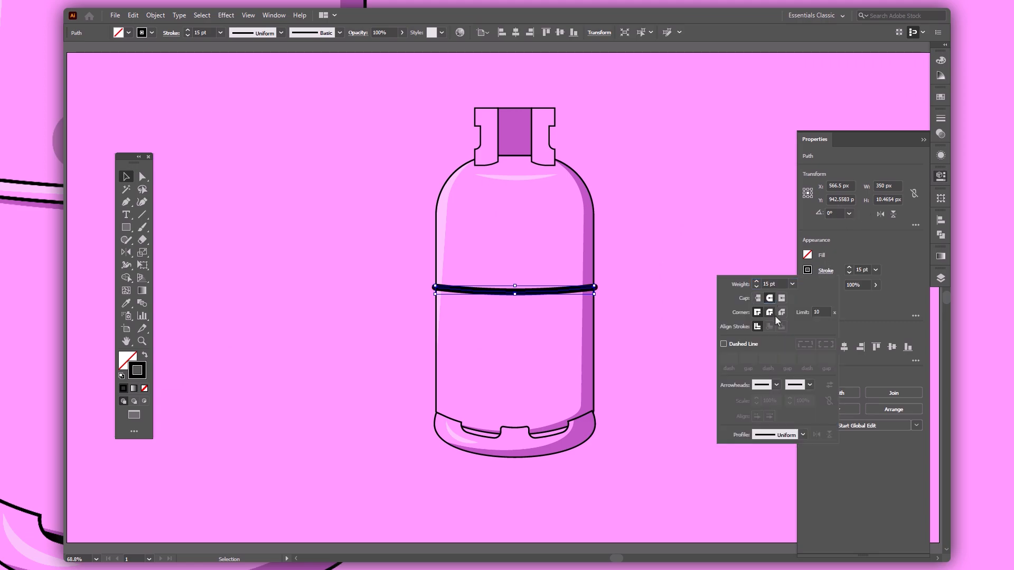
click(928, 143)
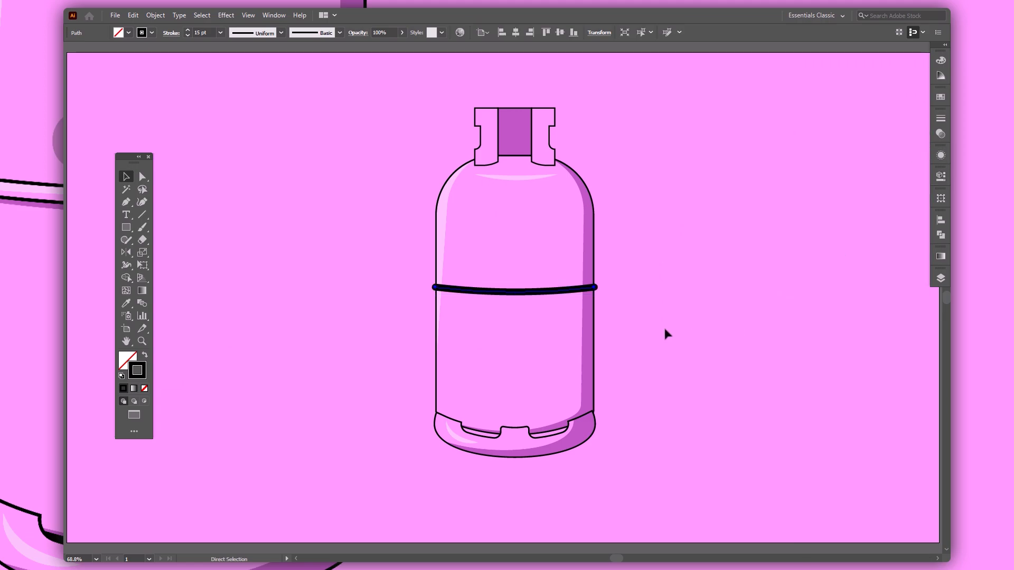
Step: Expand the thick black line across the body into a filled band shape
key(ctrl+plus)
key(ctrl+plus)
key(ctrl+plus)
drag(733, 297, 729, 297)
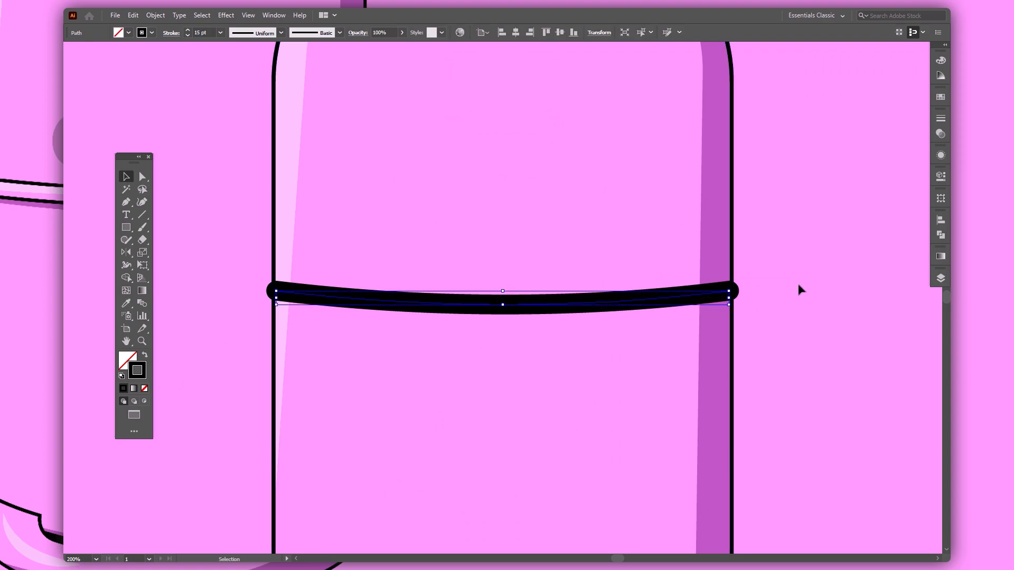
click(154, 15)
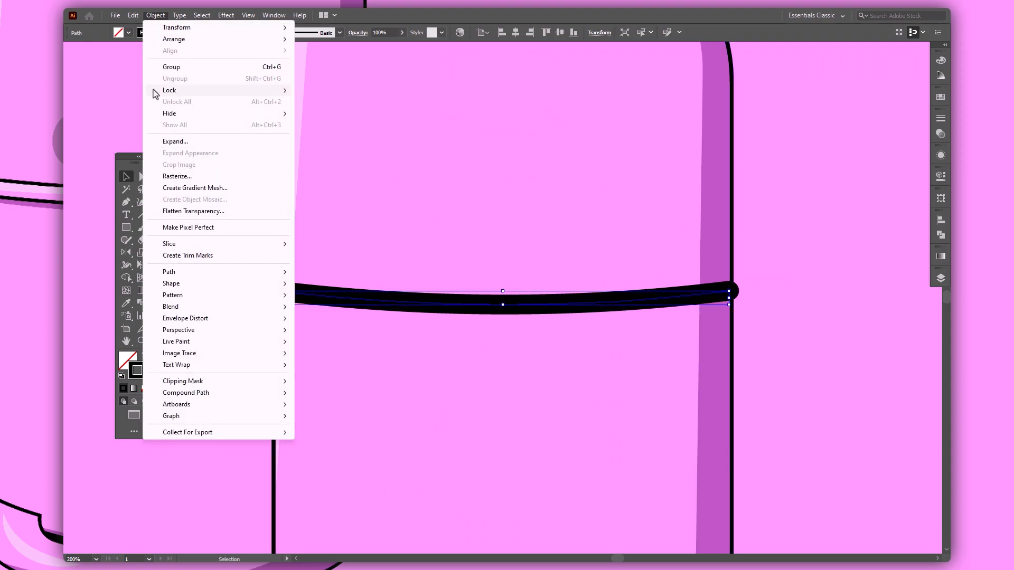
click(171, 142)
click(336, 285)
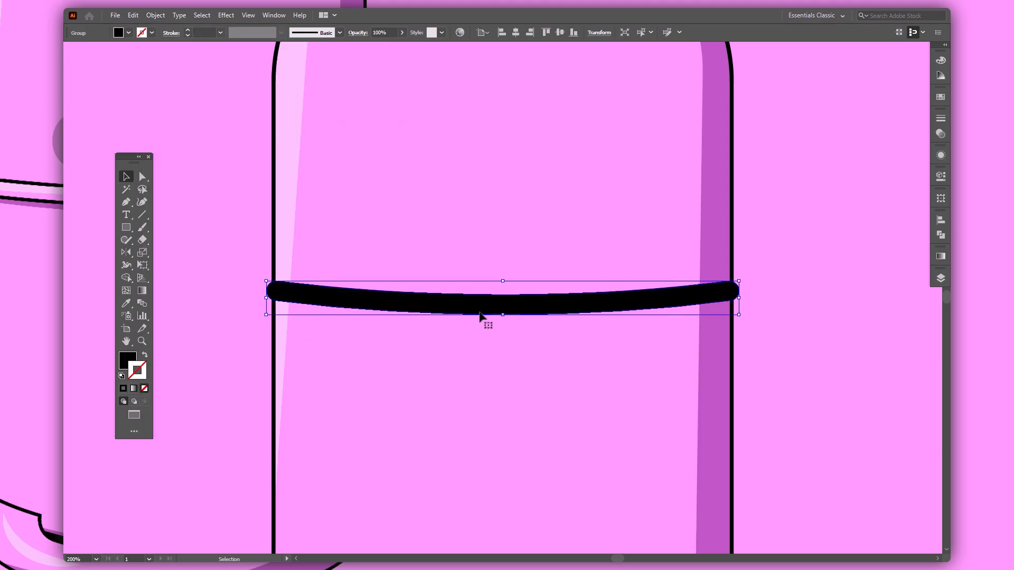
Step: Fill the expanded band with the body's pink and outline it with a 3 pt black stroke
key(i)
click(491, 107)
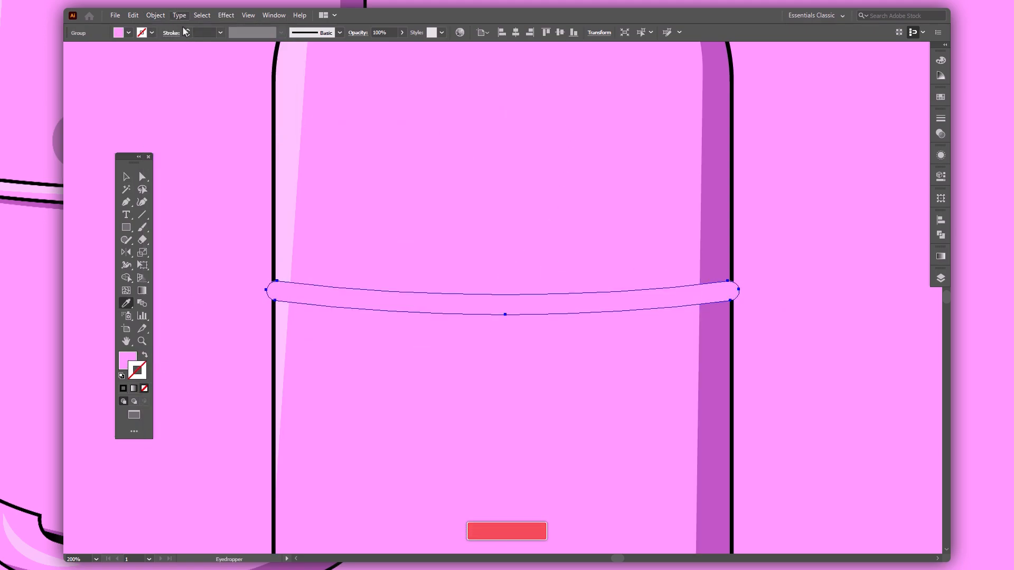
text(3)
key(Return)
key(v)
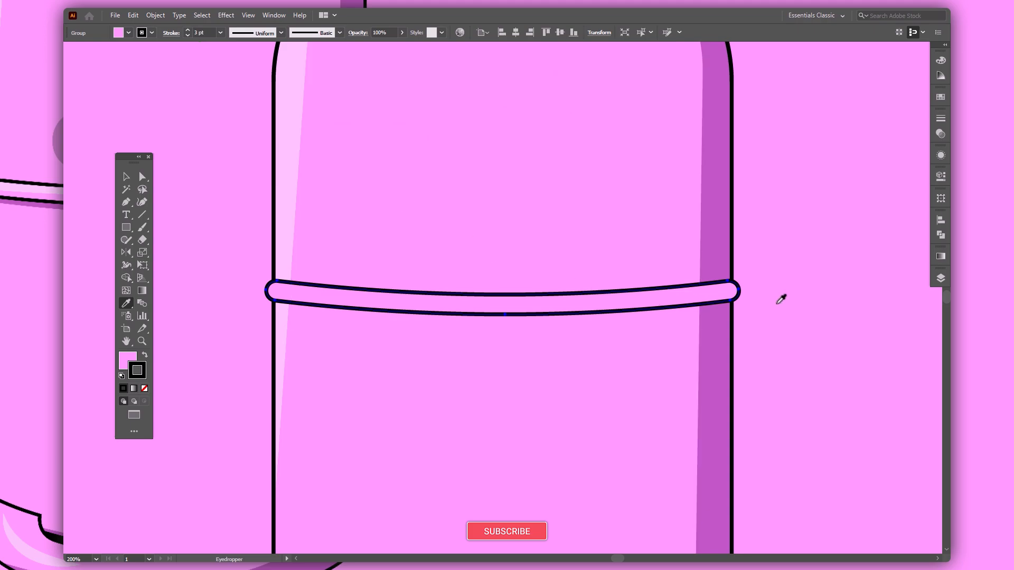
Step: Expand the outlined band again, converting both its fill and its stroke into shapes
right_click(714, 291)
click(788, 263)
click(788, 263)
click(711, 296)
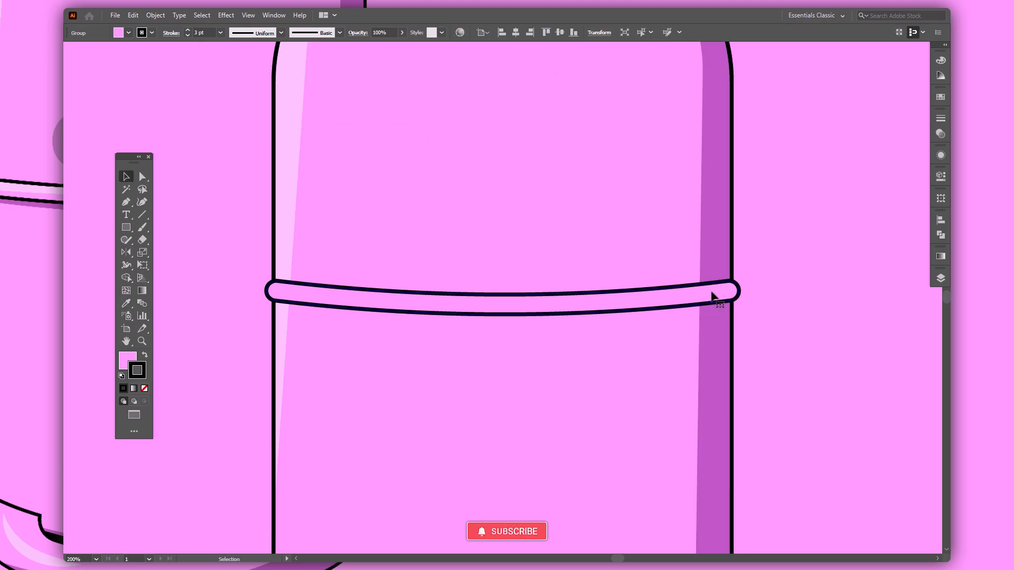
click(159, 16)
click(188, 140)
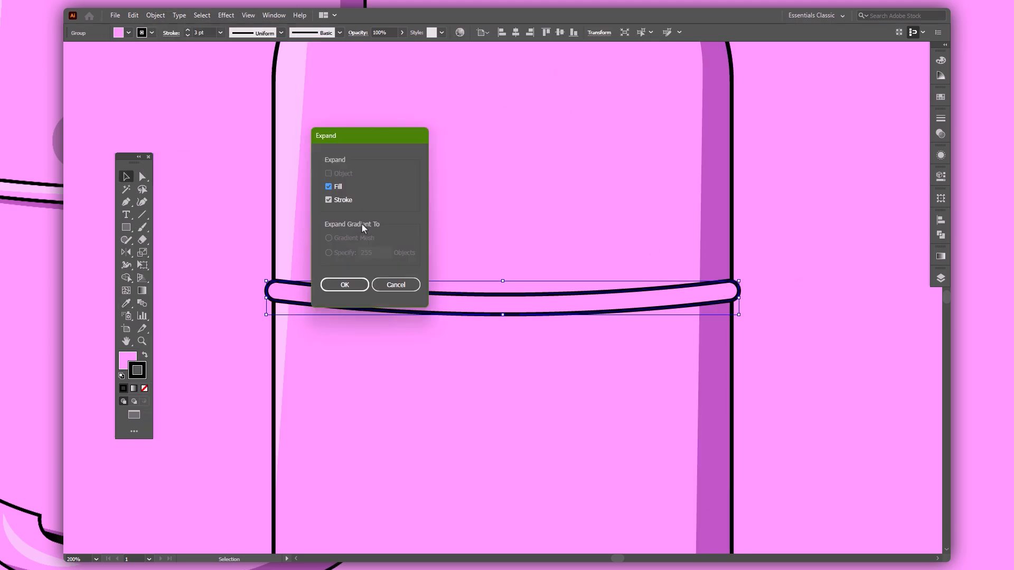
click(340, 285)
Step: Combine the band's inner area with the Shape Builder tool and deselect everything
shift+click(673, 272)
key(shift+m)
click(646, 294)
key(v)
click(794, 295)
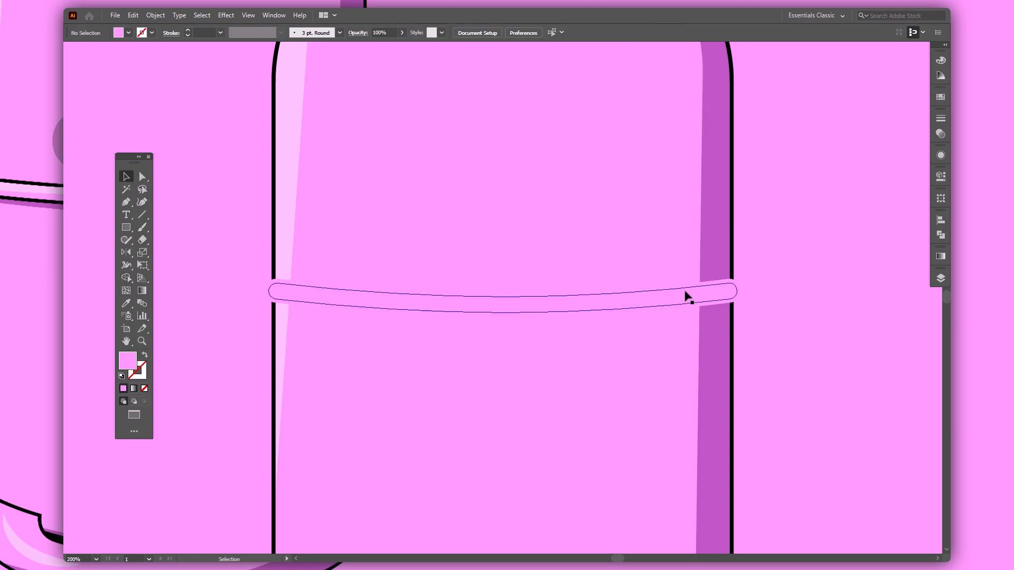
Step: Ungroup the band and recolour its shapes black with the hex value 000000
right_click(687, 296)
click(726, 386)
click(810, 314)
click(470, 305)
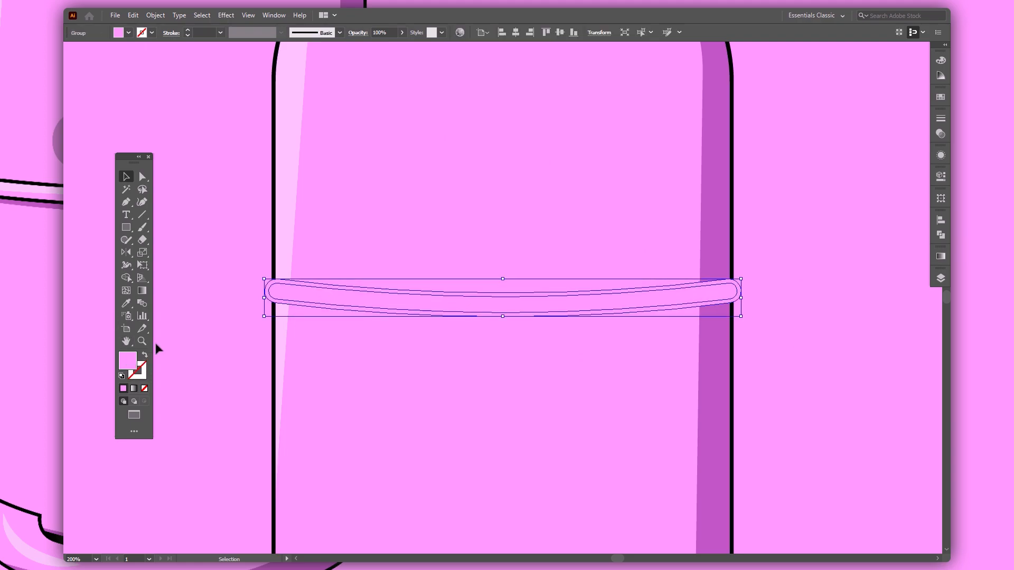
double_click(133, 362)
text(000000)
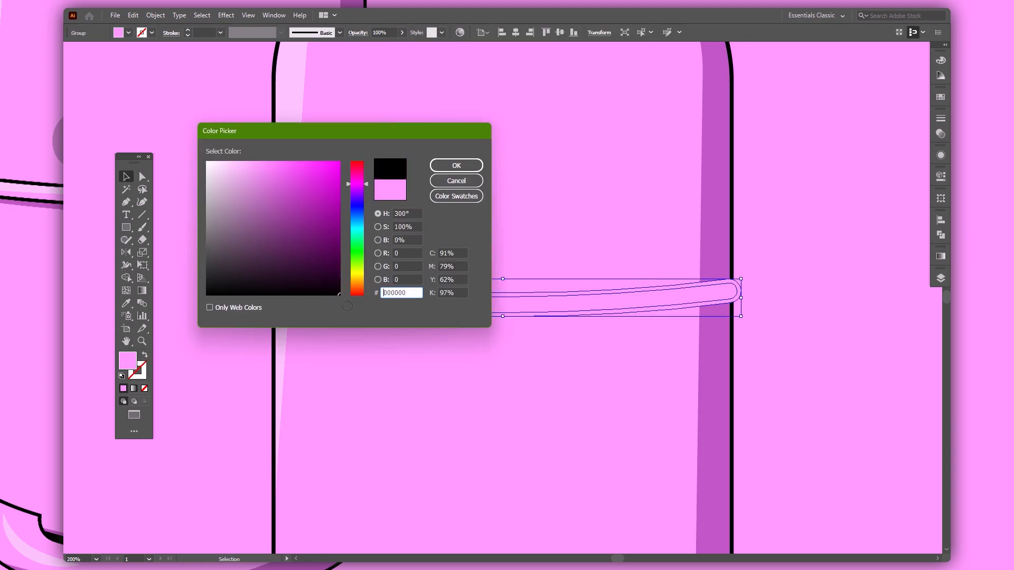
click(462, 163)
click(793, 219)
Step: Ungroup the black band shapes and recolour the inner one with the body's pink, leaving the outer one as black outline
click(695, 298)
right_click(694, 297)
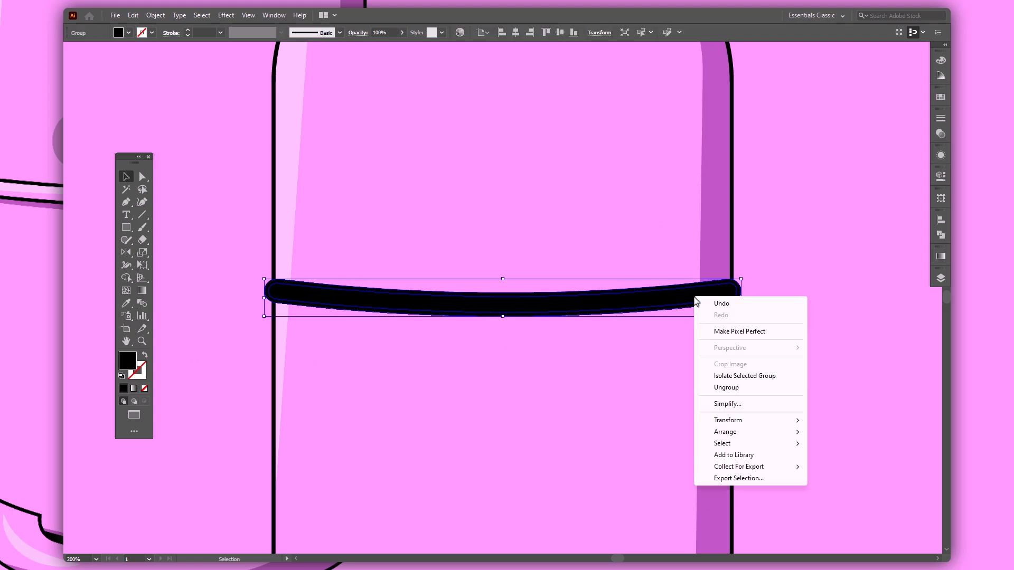
click(727, 388)
key(minus)
click(507, 124)
click(591, 304)
key(i)
click(579, 129)
key(v)
click(829, 312)
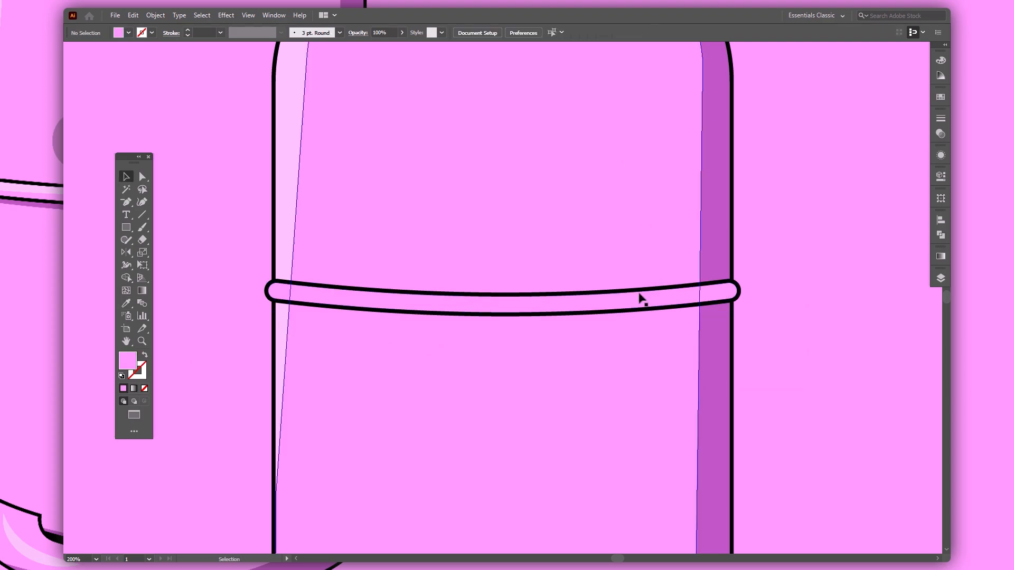
Step: Isolate the middle band, duplicate its pink fill slightly higher, tilt the copy and stretch it past the band's right end
double_click(613, 303)
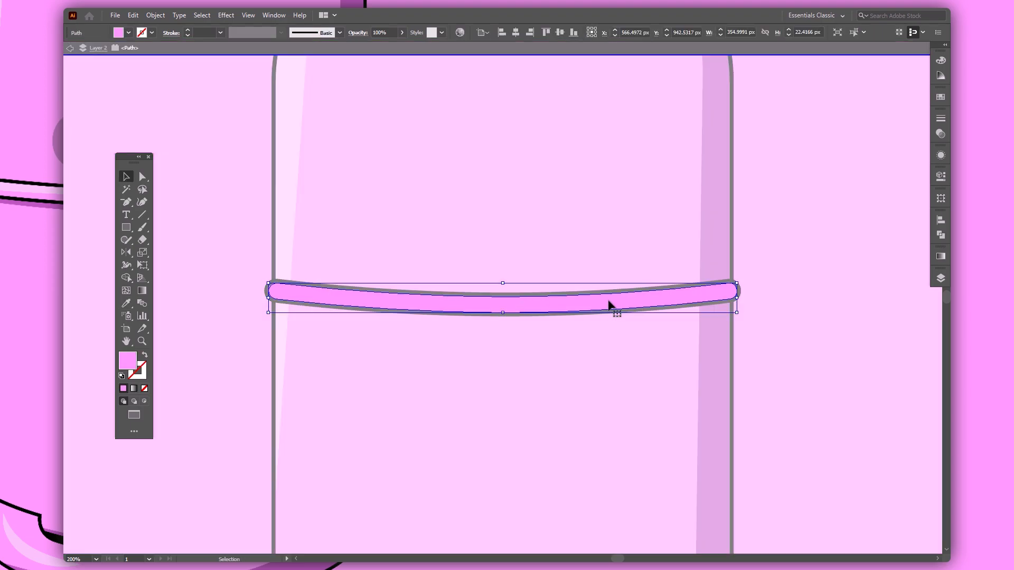
drag(610, 305, 606, 294)
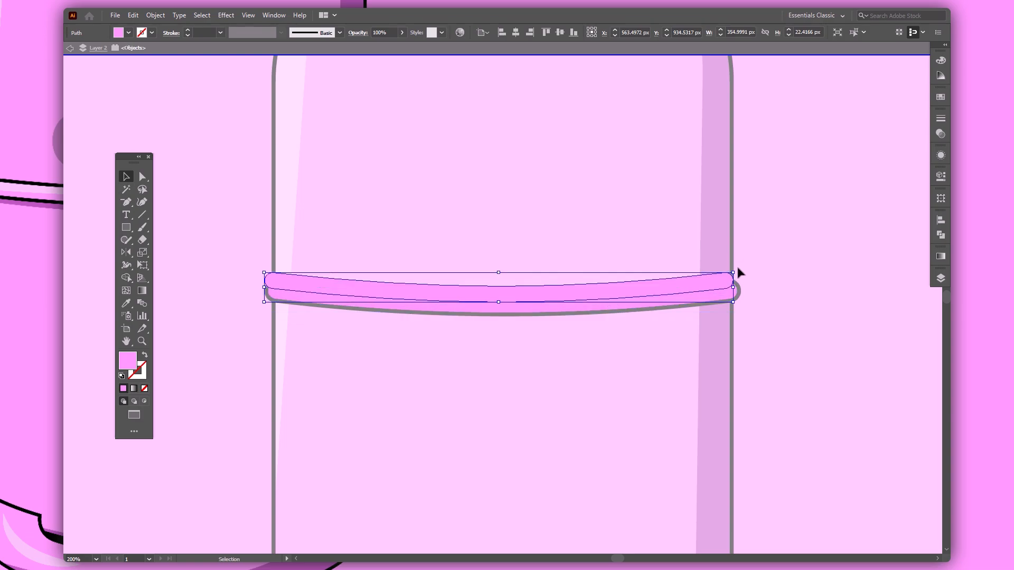
drag(738, 274, 740, 269)
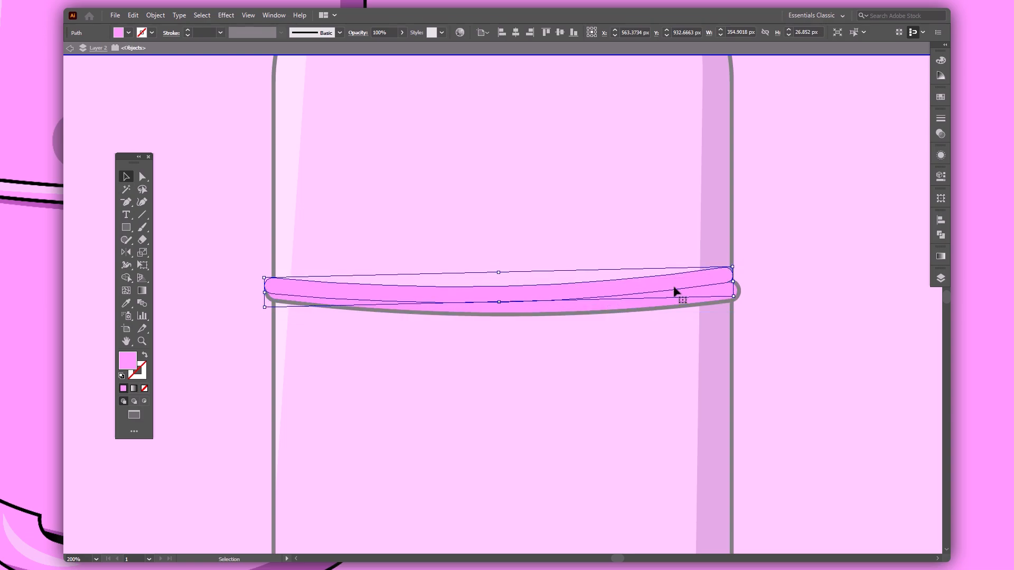
drag(652, 286, 655, 281)
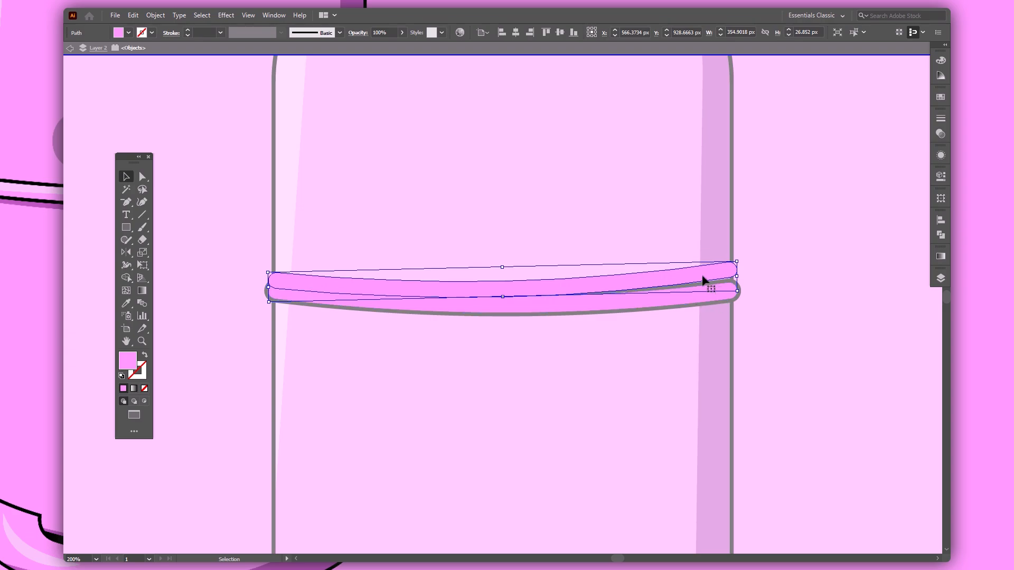
drag(737, 276, 762, 281)
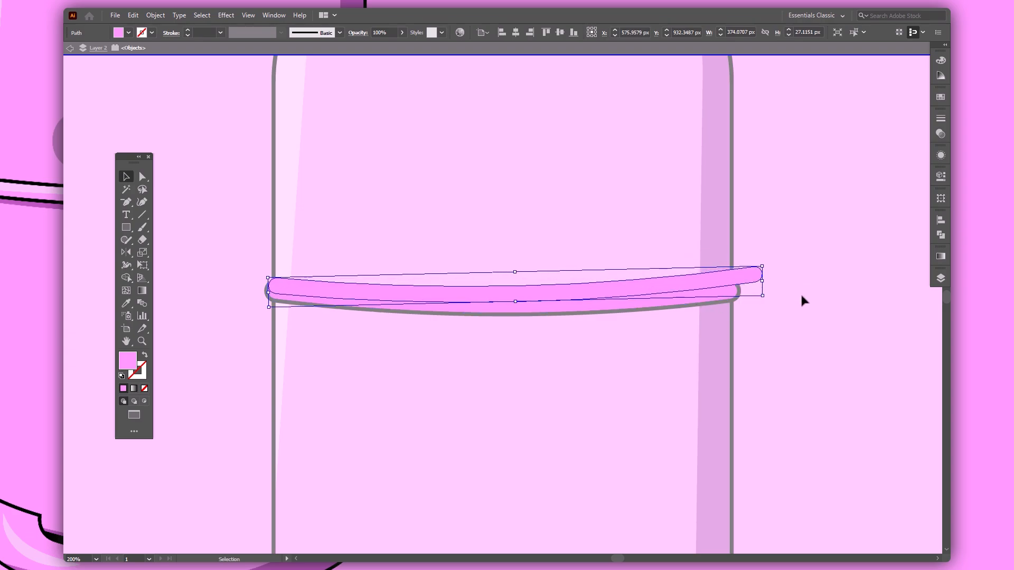
Step: Remove the part of the copy that lies above the band's pink fill with the Shape Builder tool
shift+click(711, 301)
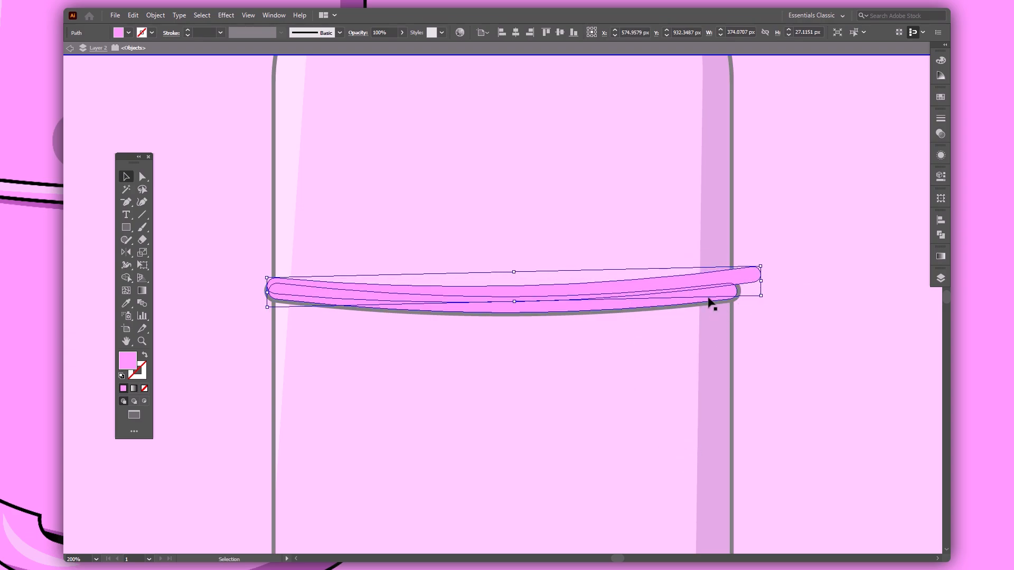
key(shift+m)
drag(778, 258, 754, 275)
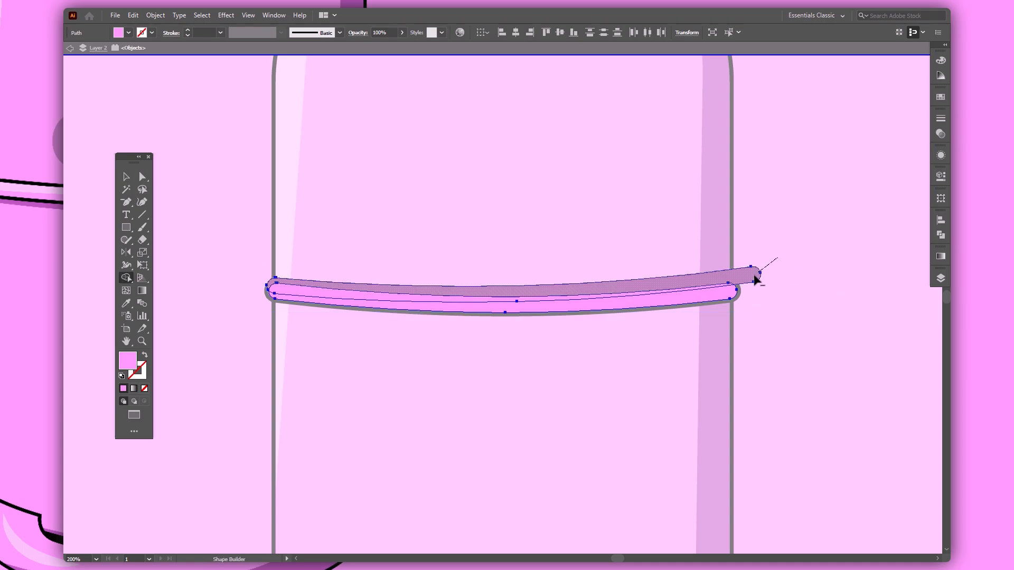
key(v)
click(823, 315)
Step: Recolour the remaining strip along the band's upper edge with the body's light pink highlight colour
click(715, 288)
key(i)
click(323, 165)
key(v)
click(851, 331)
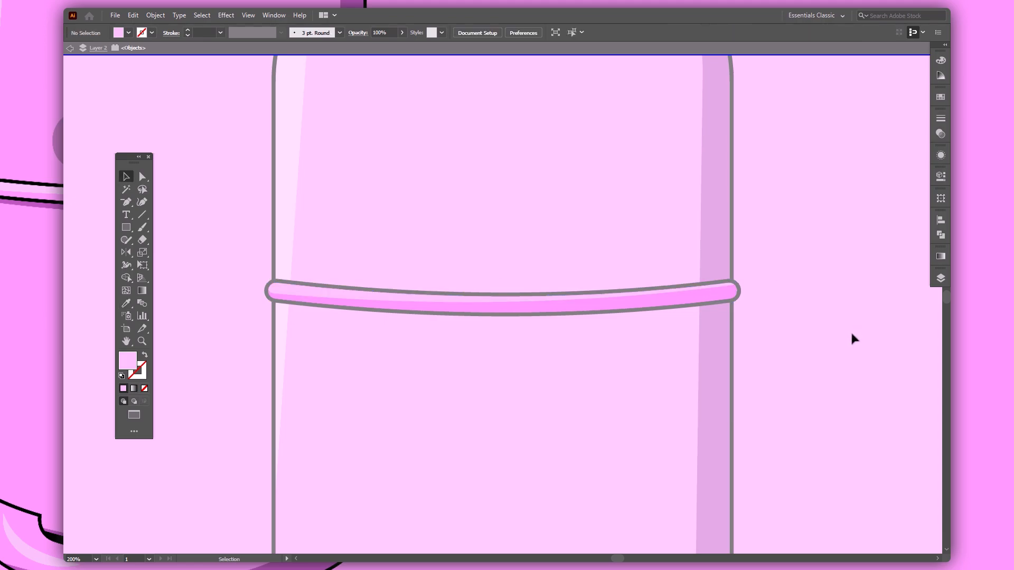
Step: Copy the band's pink fill out of the isolated group and place the copy slightly below the band
click(653, 309)
double_click(845, 280)
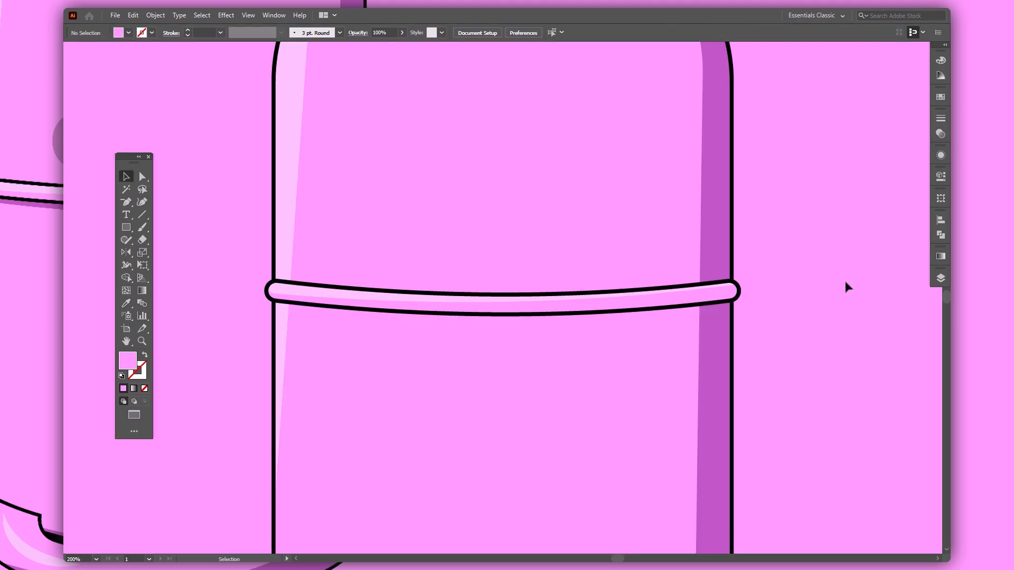
click(636, 300)
drag(636, 300, 636, 312)
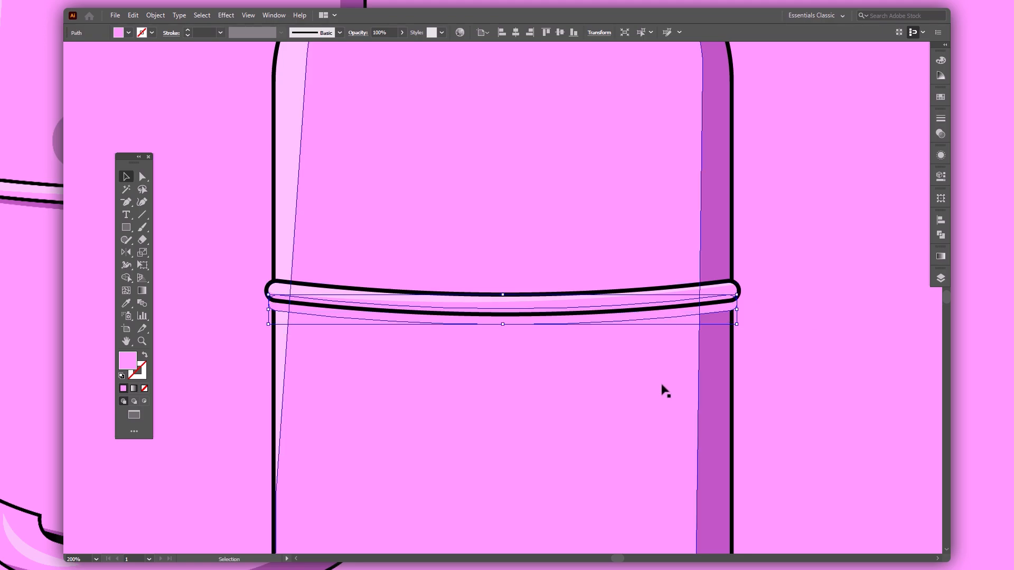
Step: Trim the copy's ends that overhang both sides of the cylinder body with the Shape Builder tool
shift+click(732, 361)
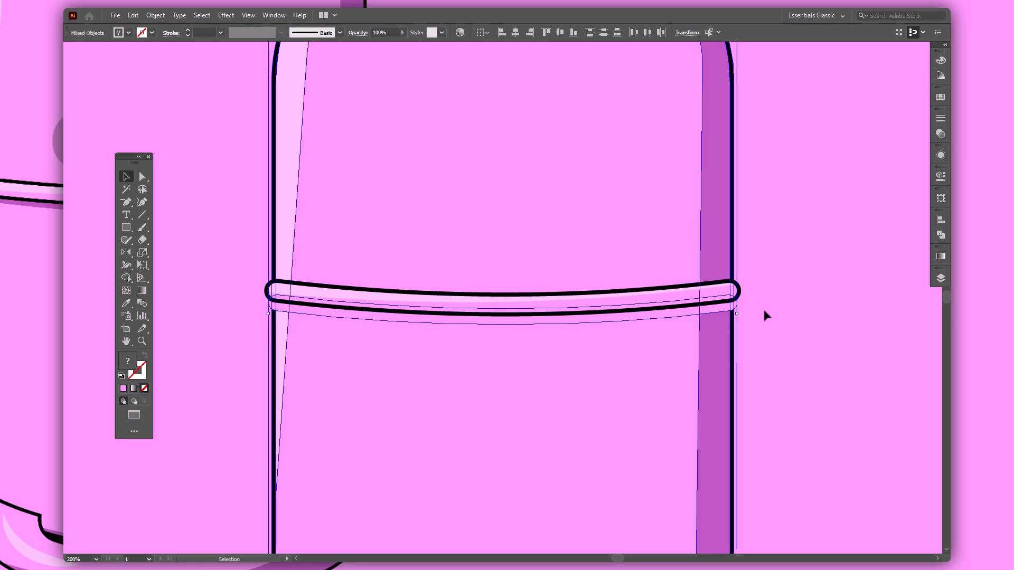
key(shift+m)
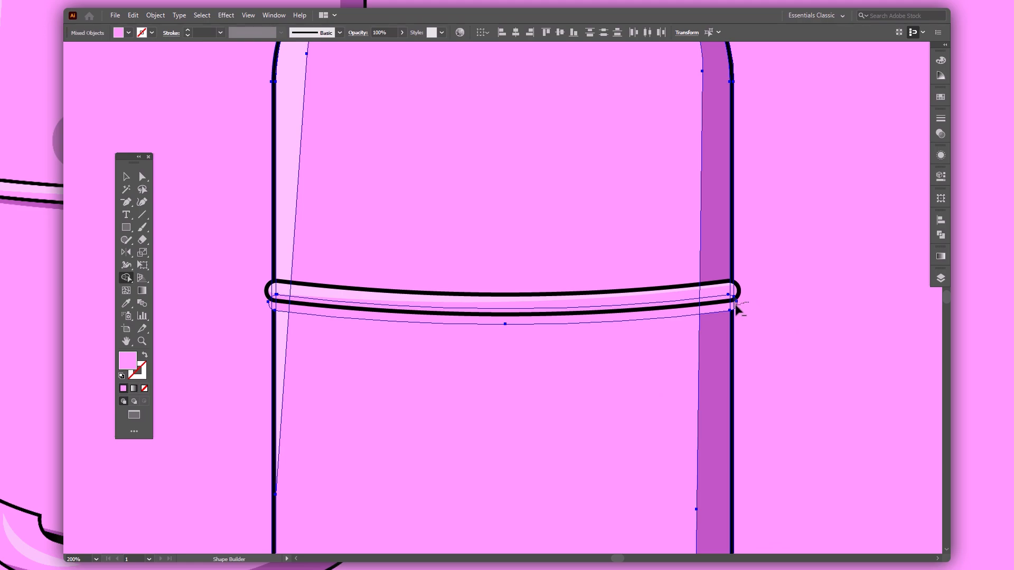
key(v)
click(769, 315)
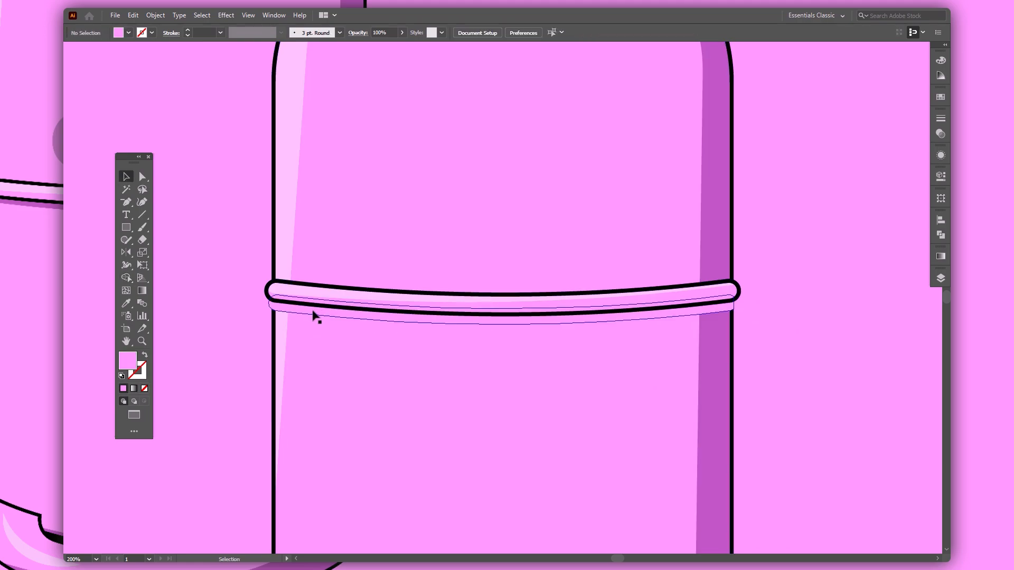
click(312, 312)
shift+click(280, 358)
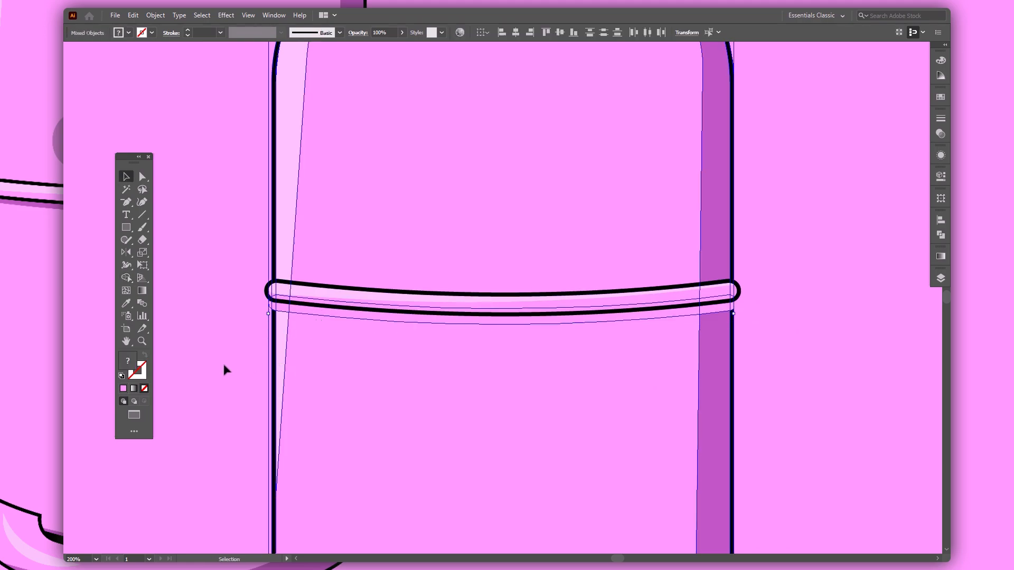
key(shift+m)
drag(257, 316, 269, 308)
key(v)
click(245, 347)
Step: Recolour the trimmed copy with the dark purple of the body's shadow
click(349, 315)
key(i)
click(722, 349)
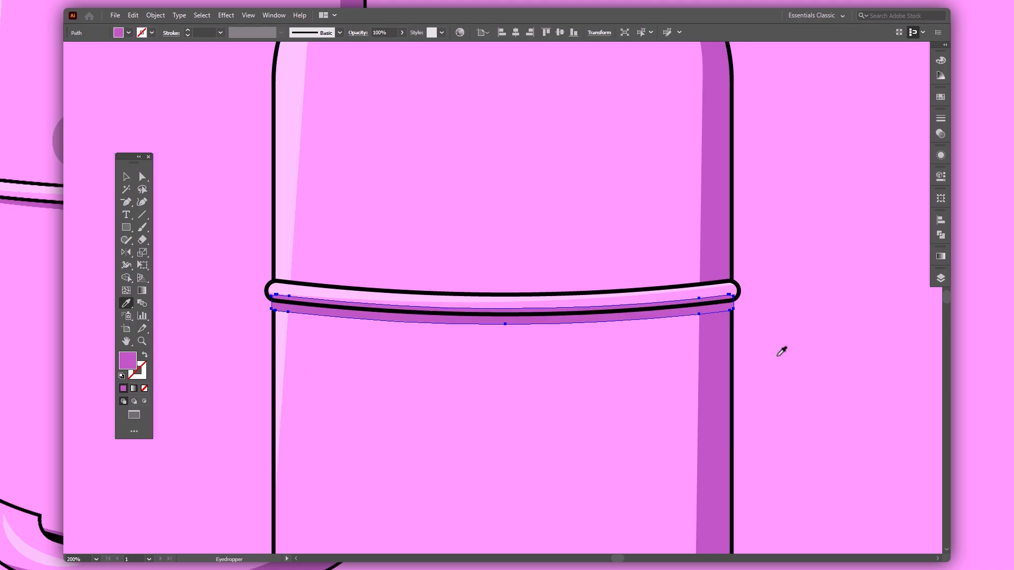
key(v)
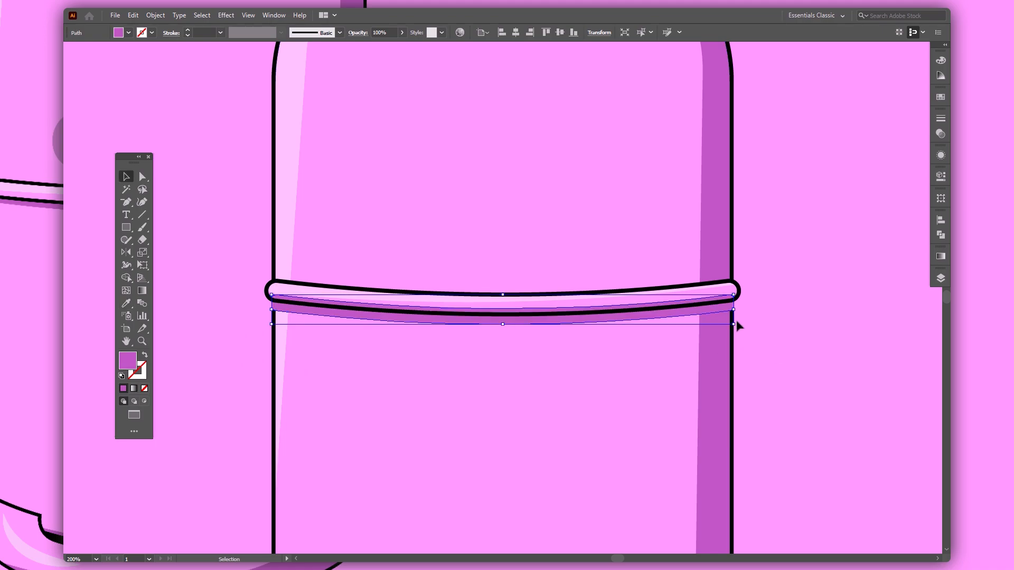
Step: Send the purple band shadow to the back and raise its layer entry directly above the cylinder body's group
right_click(668, 317)
mouse_move(739, 257)
click(800, 280)
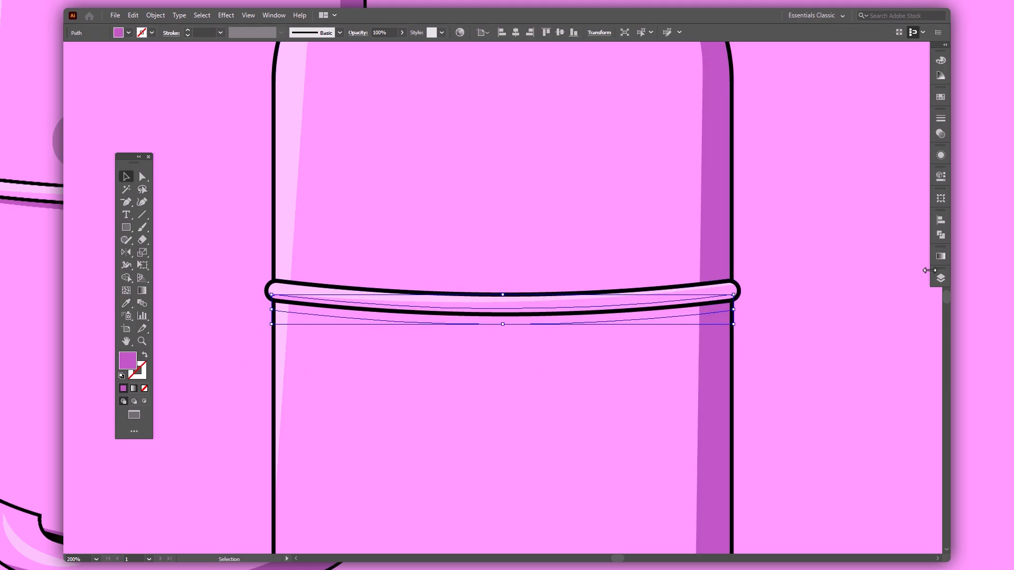
click(940, 278)
mouse_move(923, 303)
mouse_down()
mouse_move(918, 360)
mouse_move(888, 347)
mouse_move(888, 288)
mouse_up()
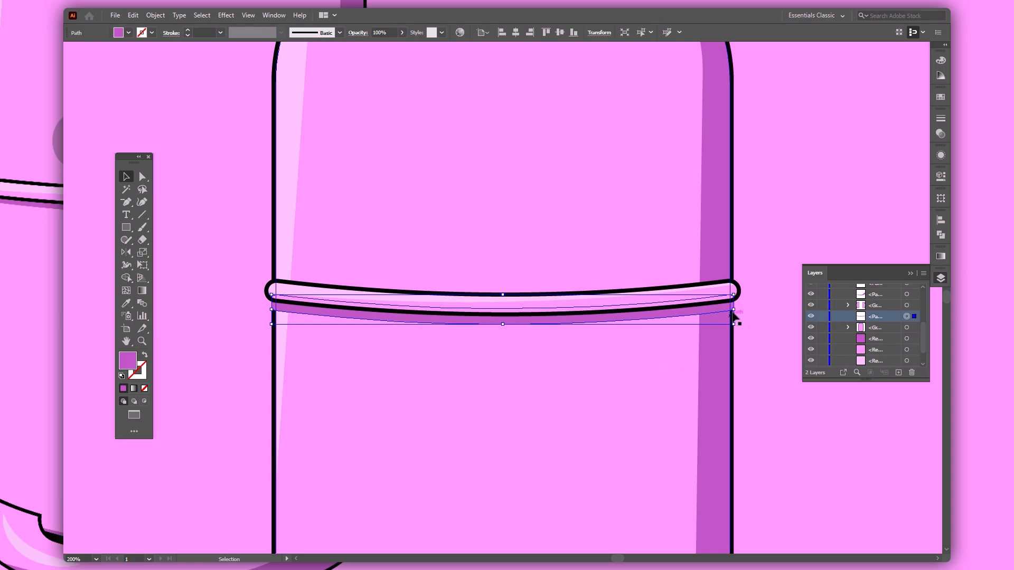
Step: Narrow the band shadow to fit inside the body's outline and tilt it slightly down towards the right
drag(734, 314, 730, 315)
click(909, 274)
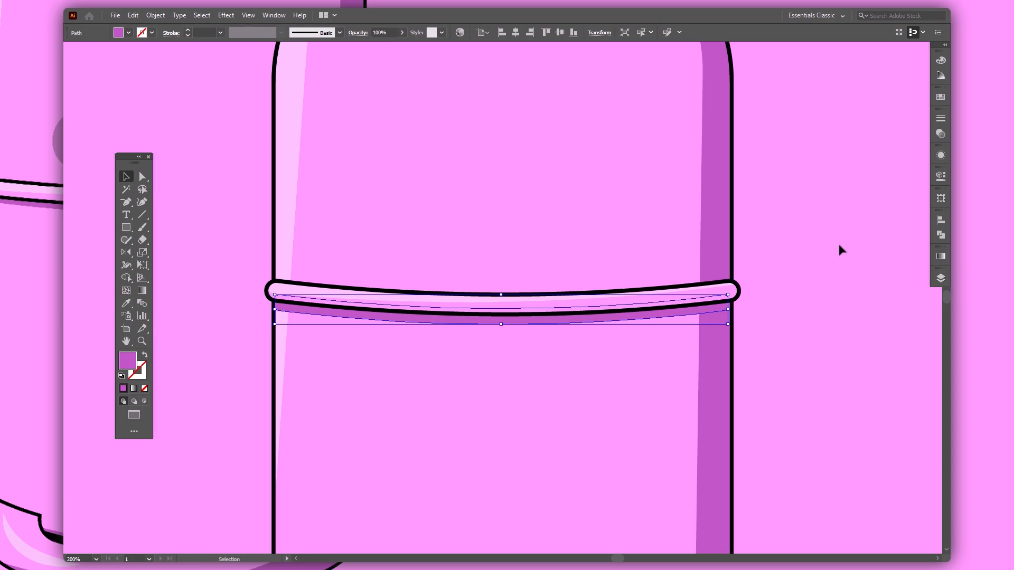
click(838, 250)
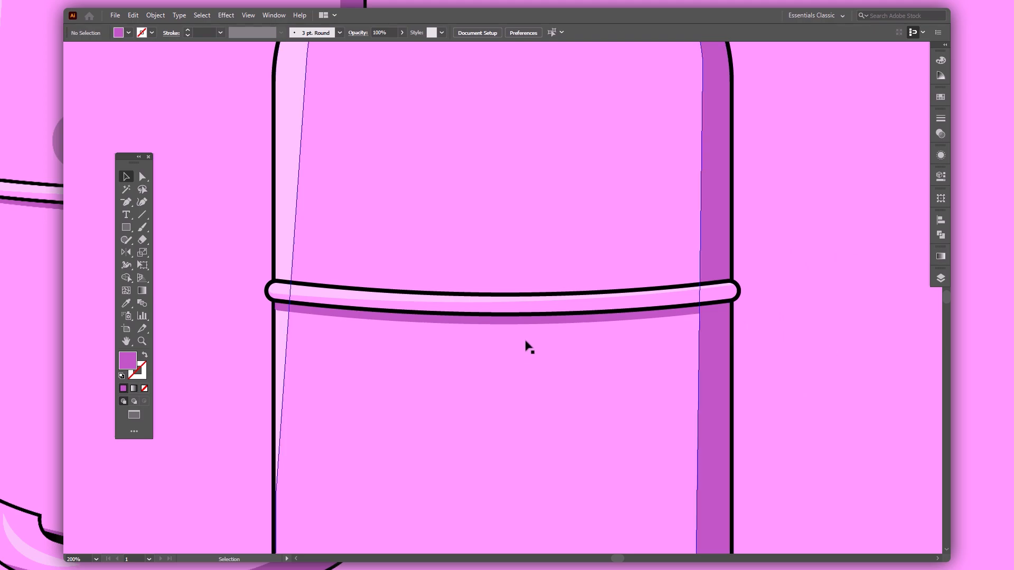
click(538, 321)
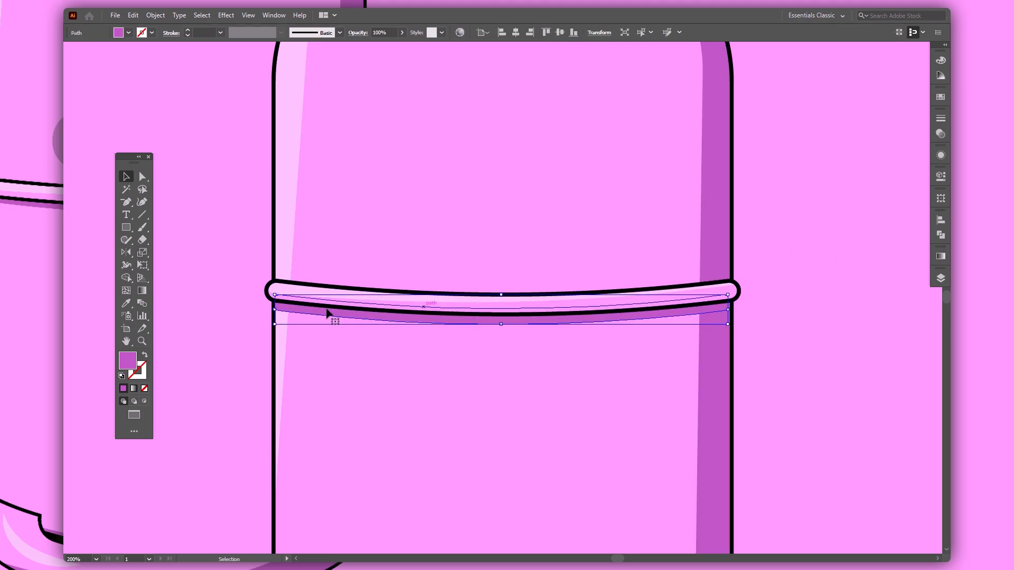
drag(277, 291, 281, 287)
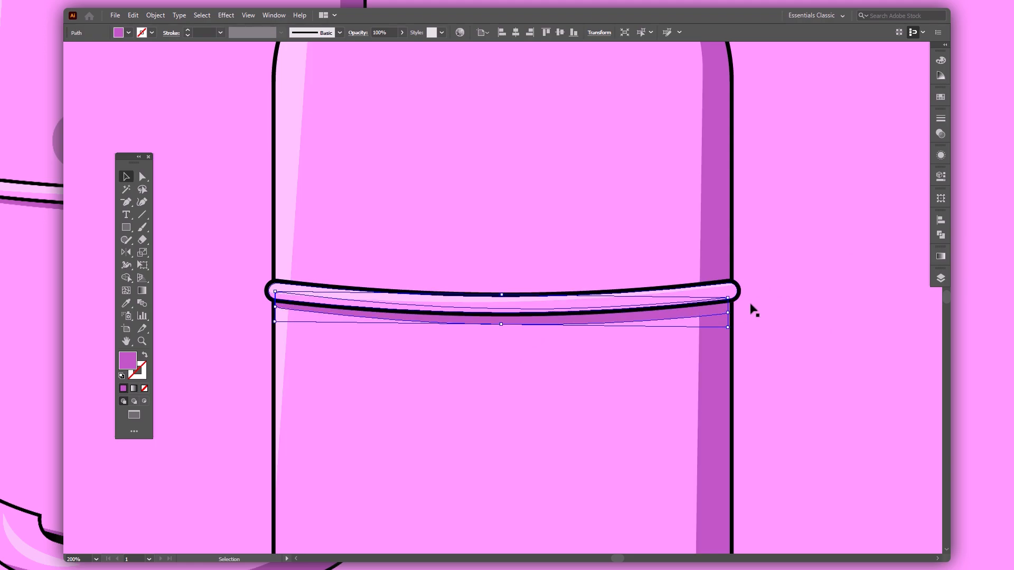
click(797, 341)
Step: Draw a 32 × 10 px rectangle at the base of the neck's purple opening and bring it to the front
key(z)
key(ctrl+0)
drag(459, 99, 573, 180)
key(m)
drag(453, 406, 548, 377)
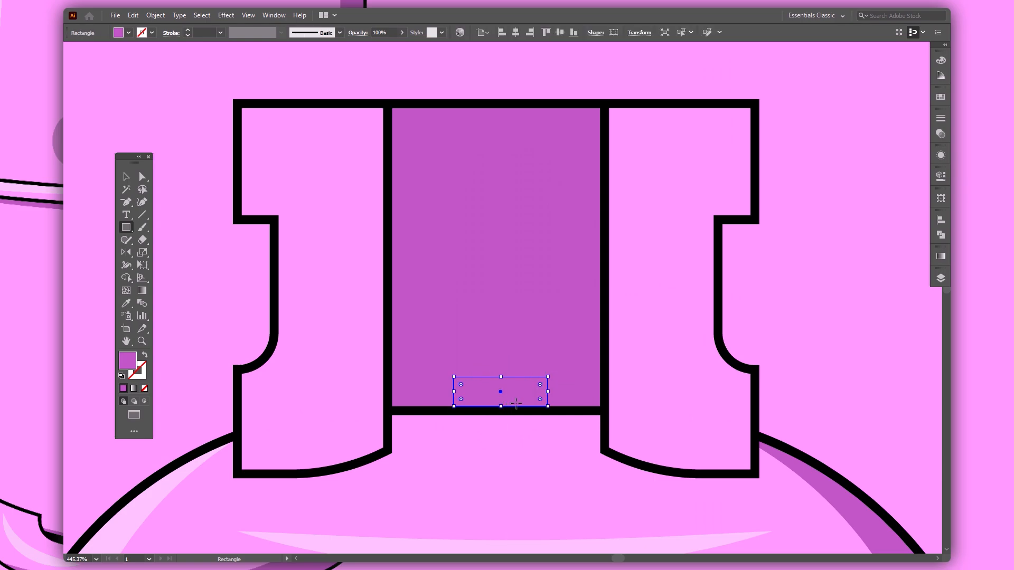
right_click(522, 395)
mouse_move(558, 343)
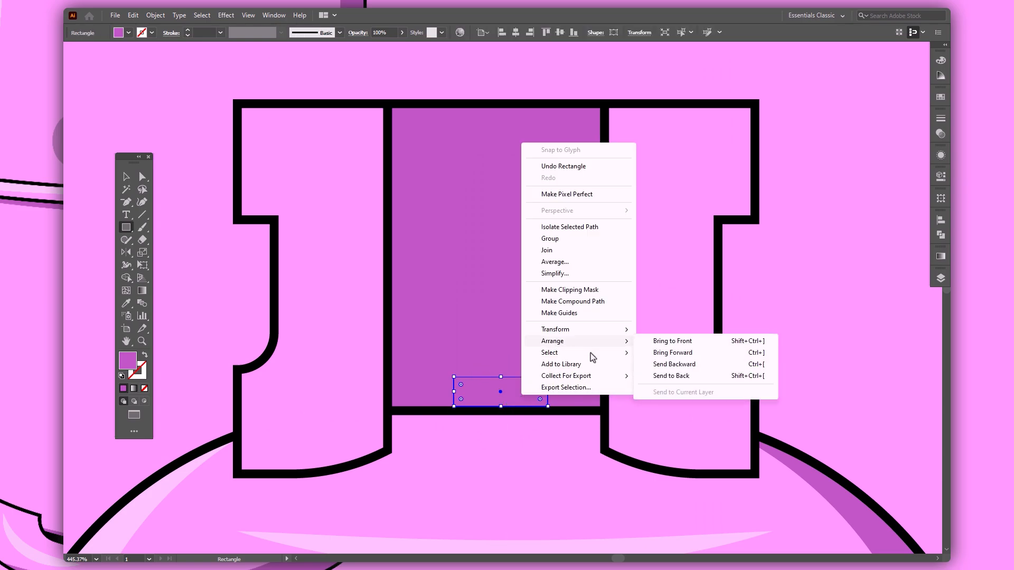
click(670, 346)
Step: Give the rectangle a 3 pt black stroke and round its two upper corners by about 5.4 px
click(206, 33)
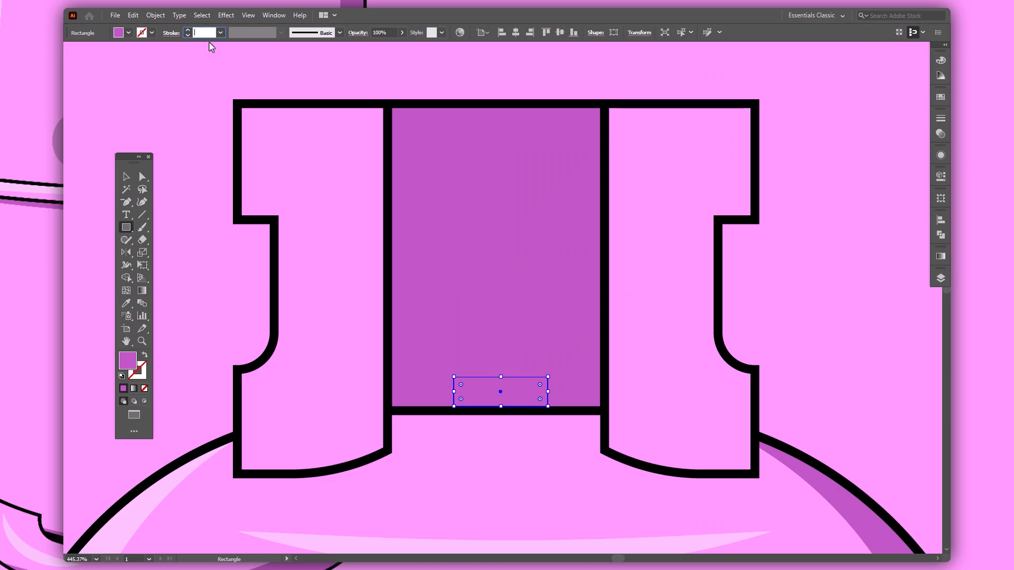
text(3)
key(Return)
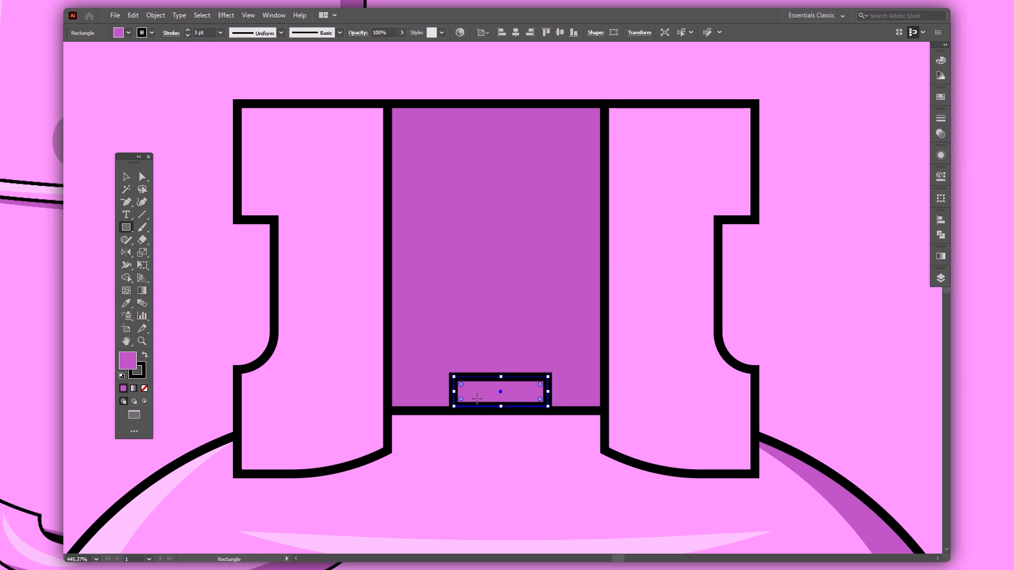
key(a)
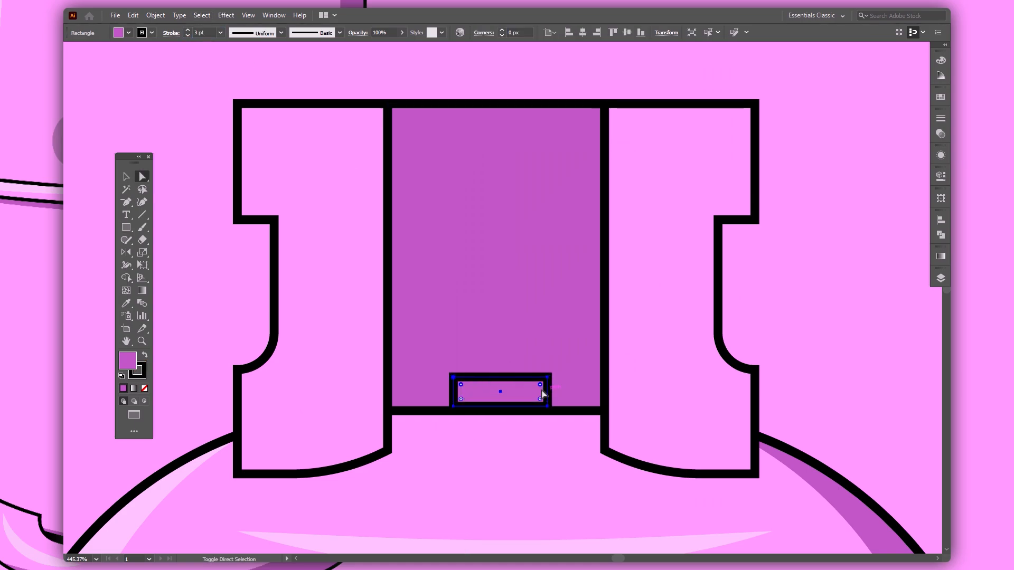
drag(557, 413, 558, 413)
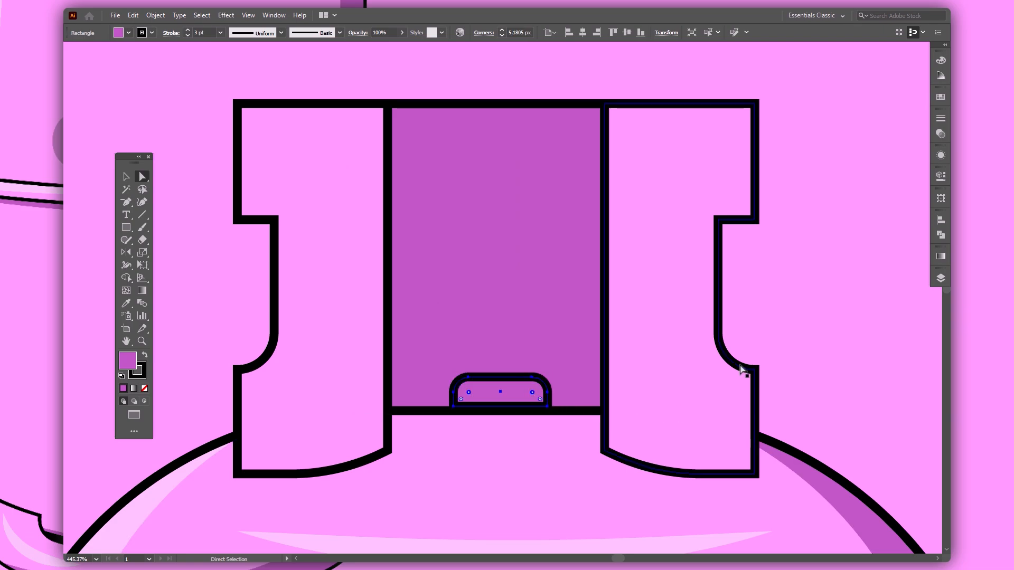
key(v)
click(813, 339)
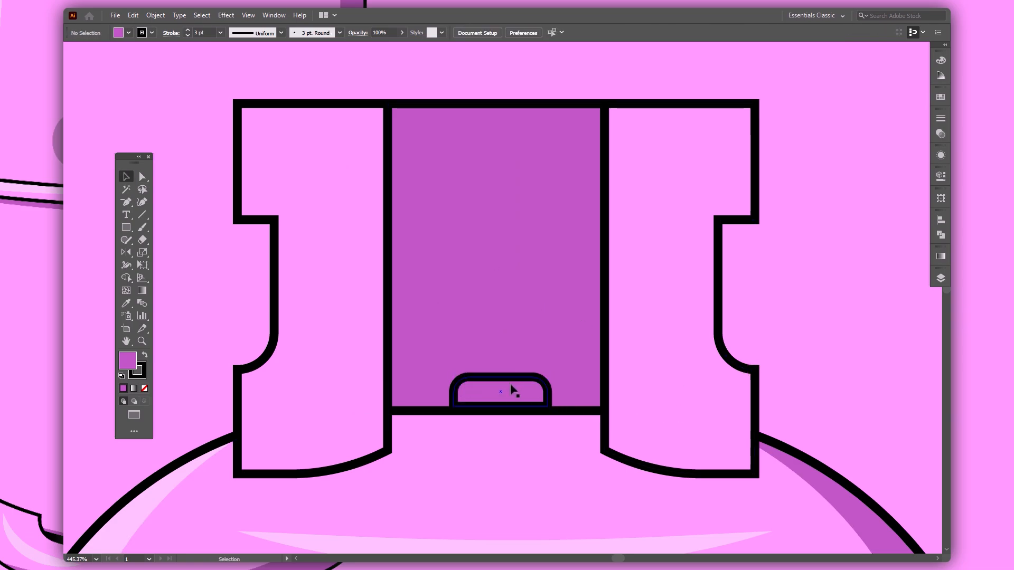
Step: Draw a smaller, narrower rectangle directly on top of the rounded valve base
key(m)
drag(469, 361, 535, 378)
key(Up)
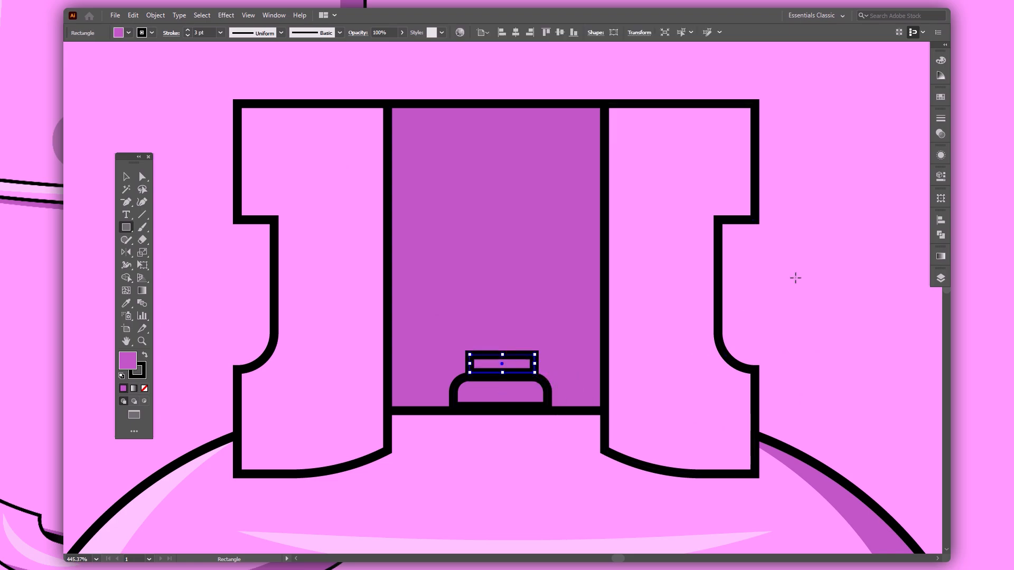
key(v)
click(832, 277)
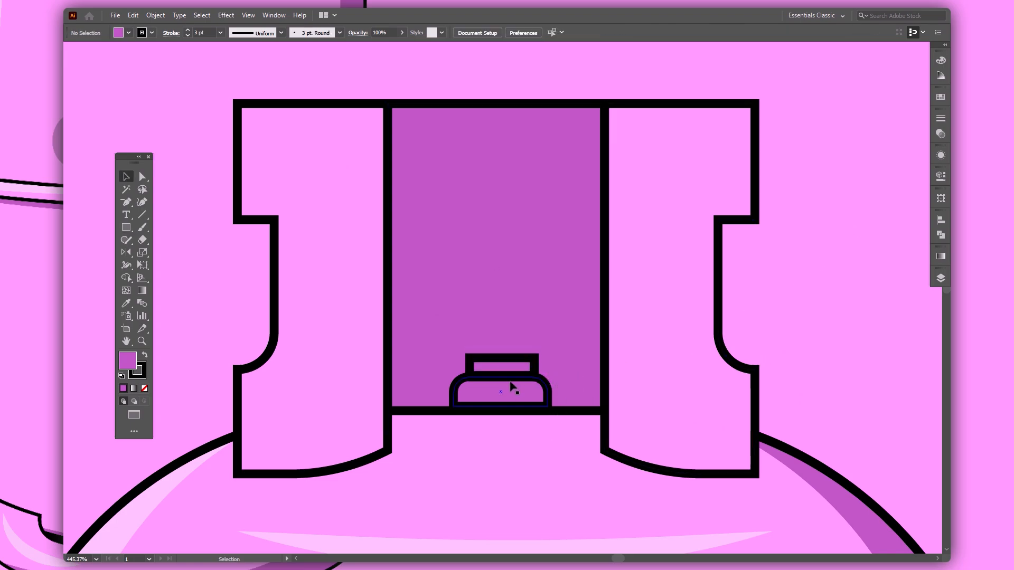
Step: Align the small rectangle and the rounded base on their horizontal centres
click(524, 376)
shift+click(545, 391)
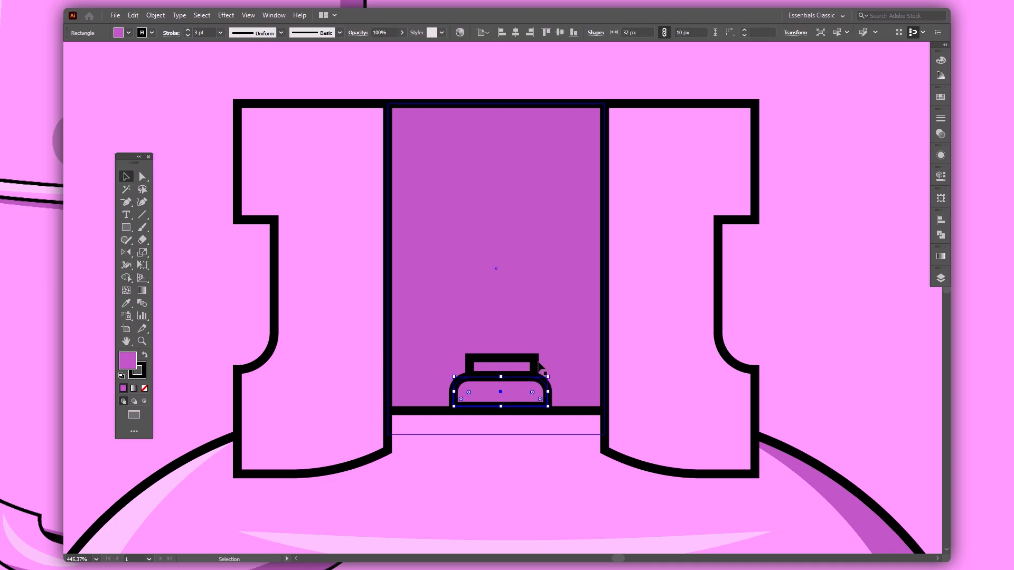
click(941, 220)
click(837, 245)
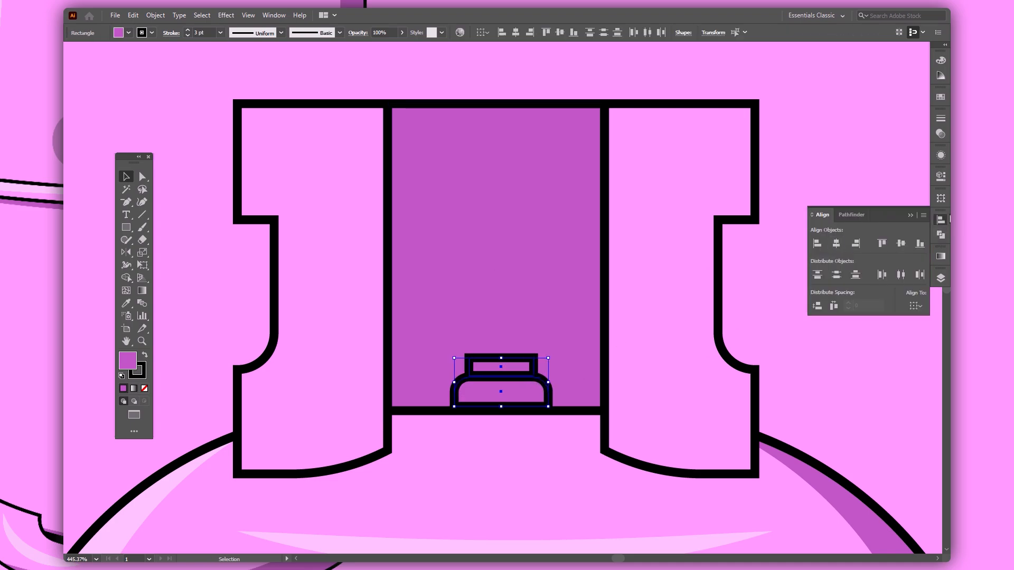
click(913, 216)
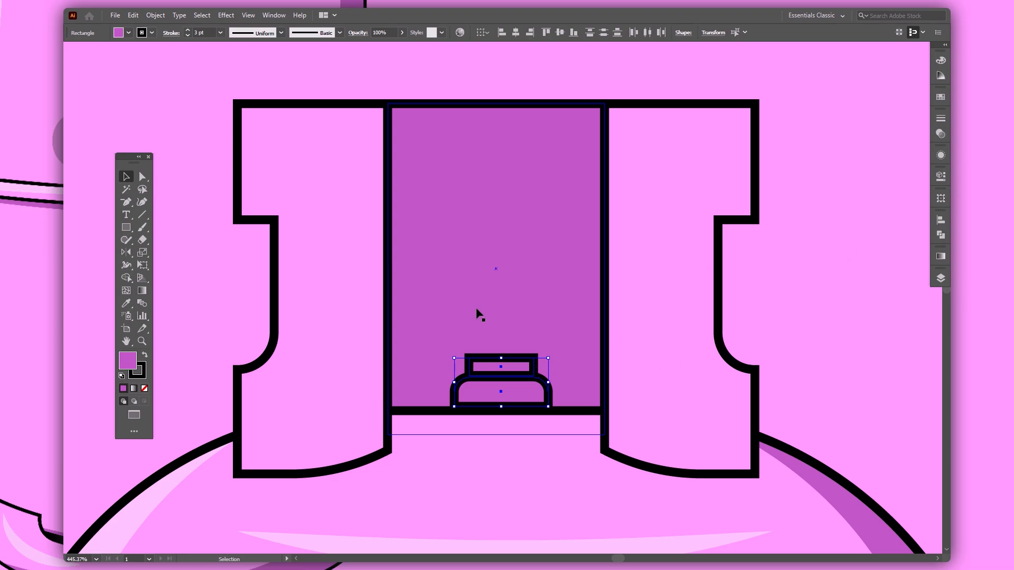
Step: Draw overlapping upright rectangles above the valve base for the stem, the narrower one 7 × 13 px
key(m)
drag(489, 230, 502, 278)
key(v)
key(m)
drag(497, 242, 517, 278)
key(v)
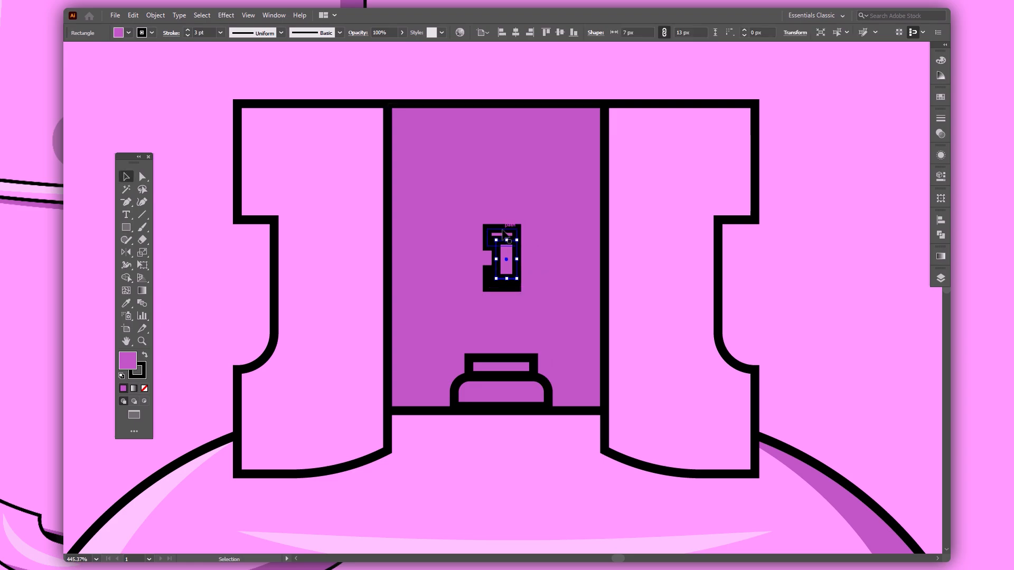
Step: Centre the stem rectangles horizontally on each other and unite them into a single I-shaped path
shift+click(502, 236)
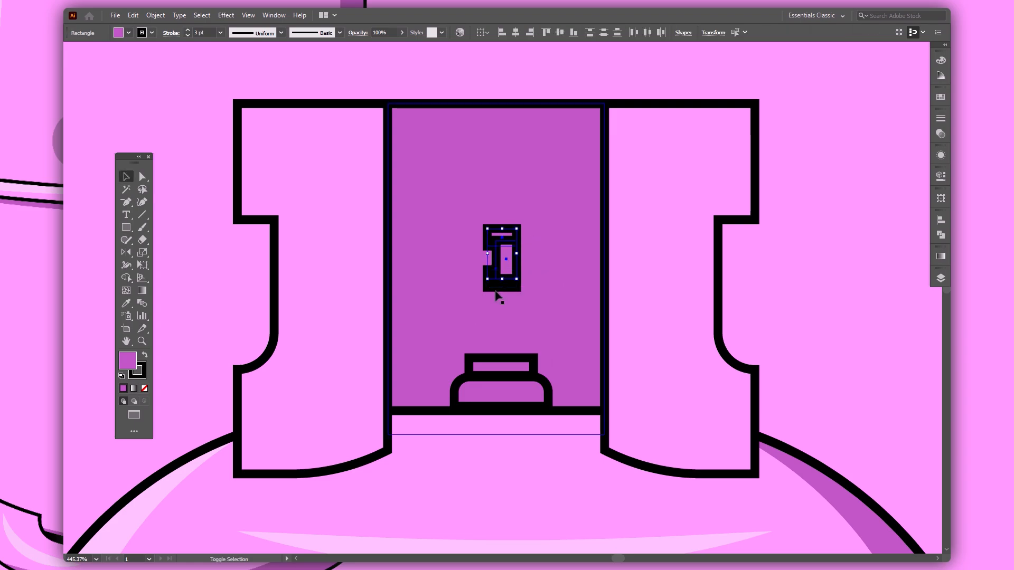
click(941, 219)
click(838, 243)
click(912, 215)
click(940, 234)
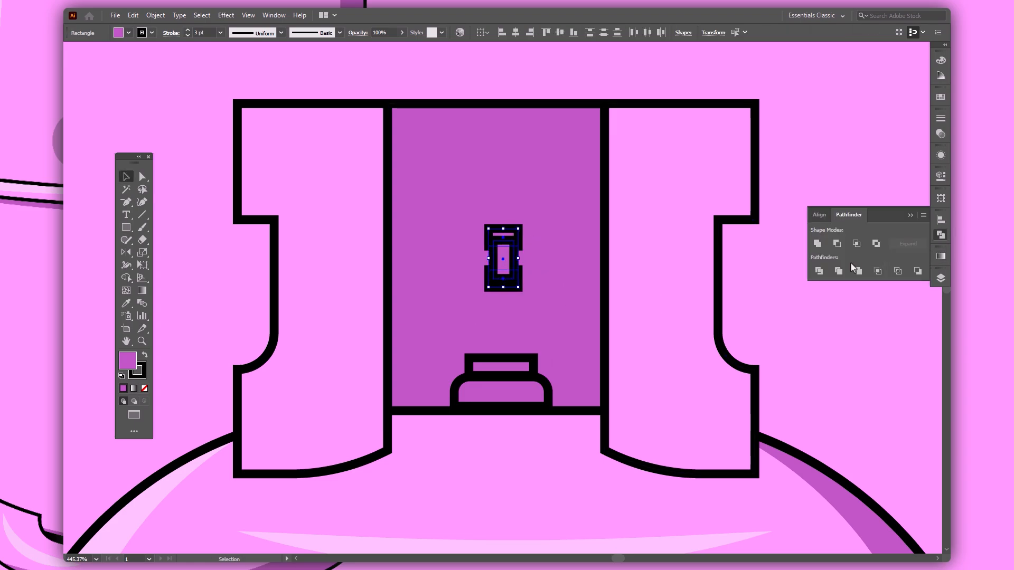
click(855, 244)
click(941, 234)
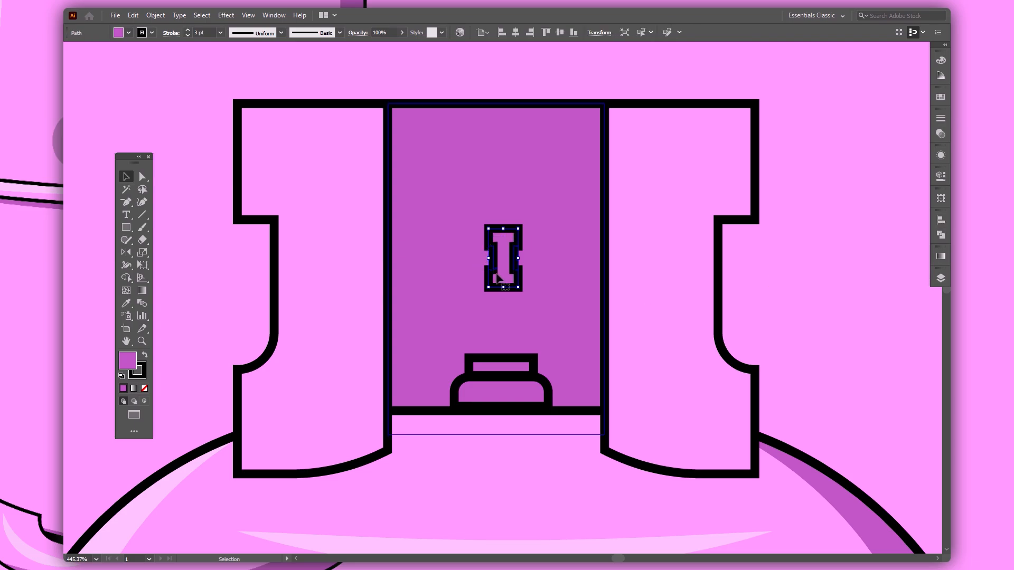
Step: Fill the I-shaped stem with orange and place it on top of the small valve rectangle
double_click(128, 362)
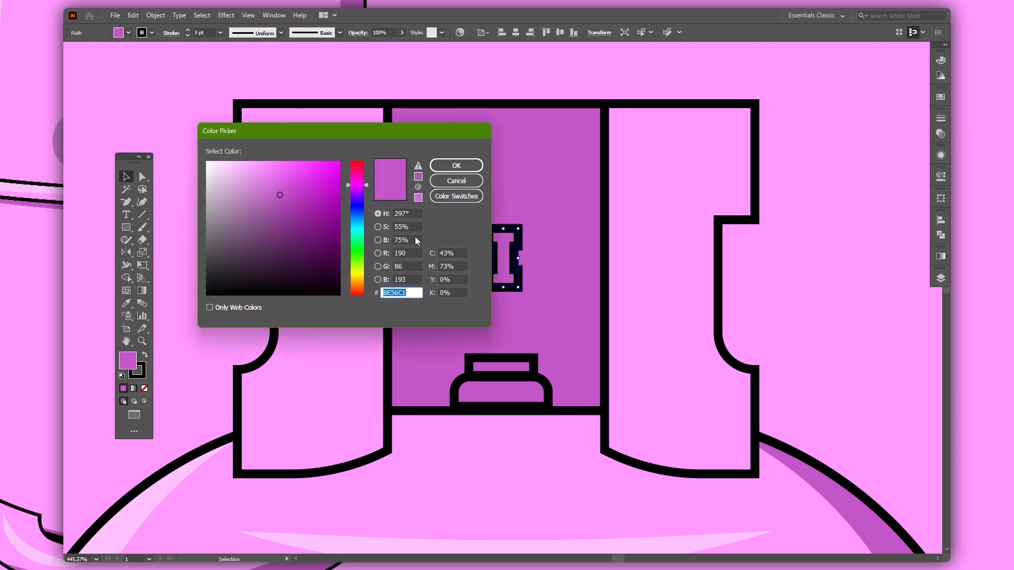
click(357, 288)
click(327, 175)
click(457, 165)
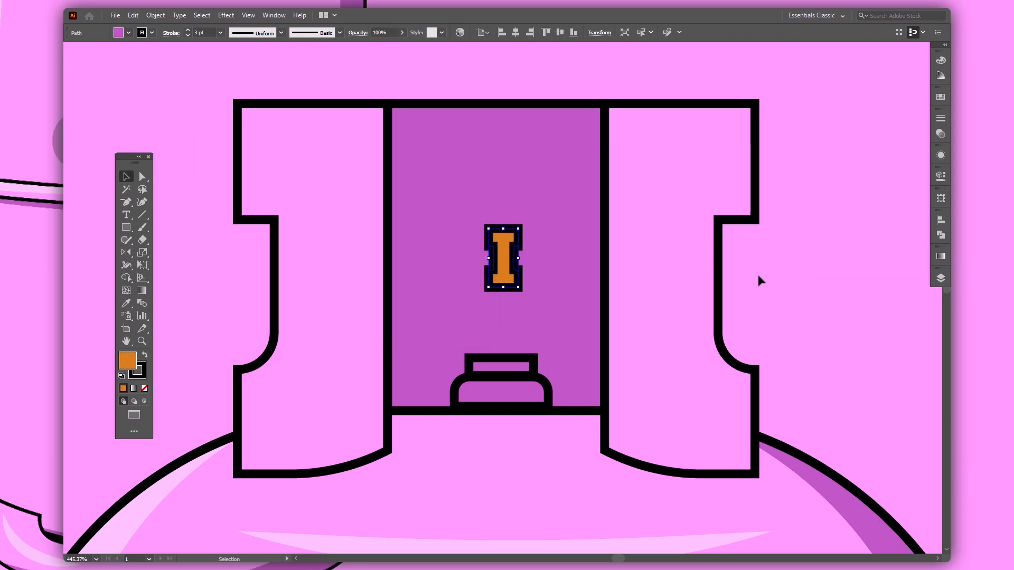
drag(503, 279, 505, 333)
click(843, 316)
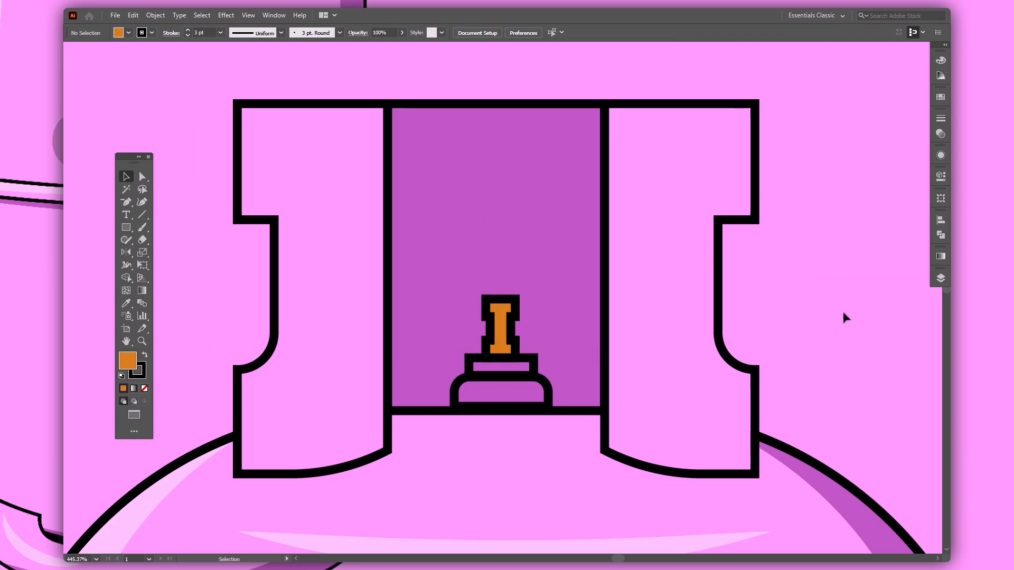
Step: Round the orange stem's two top corners by about 2.2 px and round the corners around its notches
key(a)
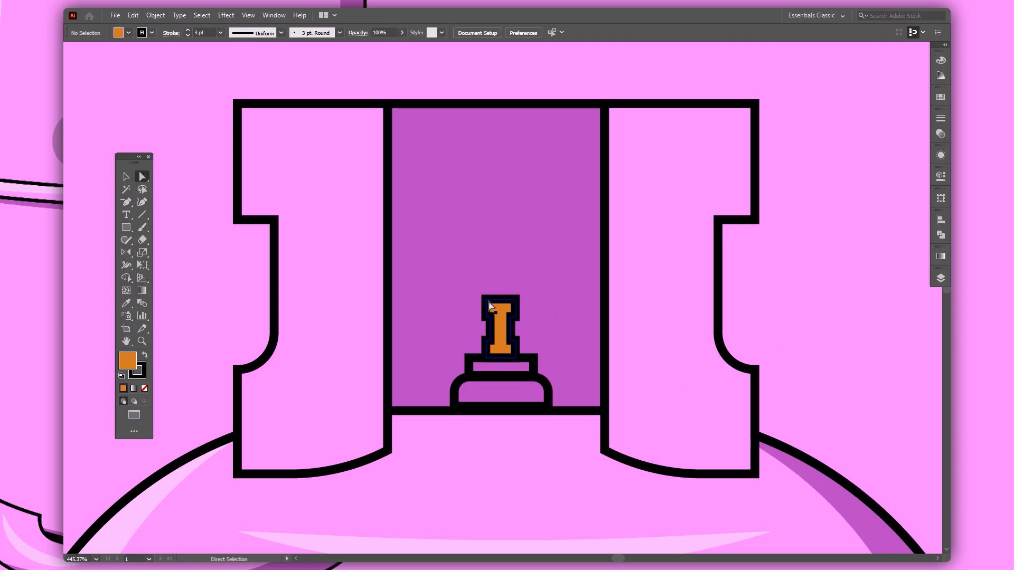
click(488, 301)
shift+click(515, 300)
drag(510, 308, 507, 315)
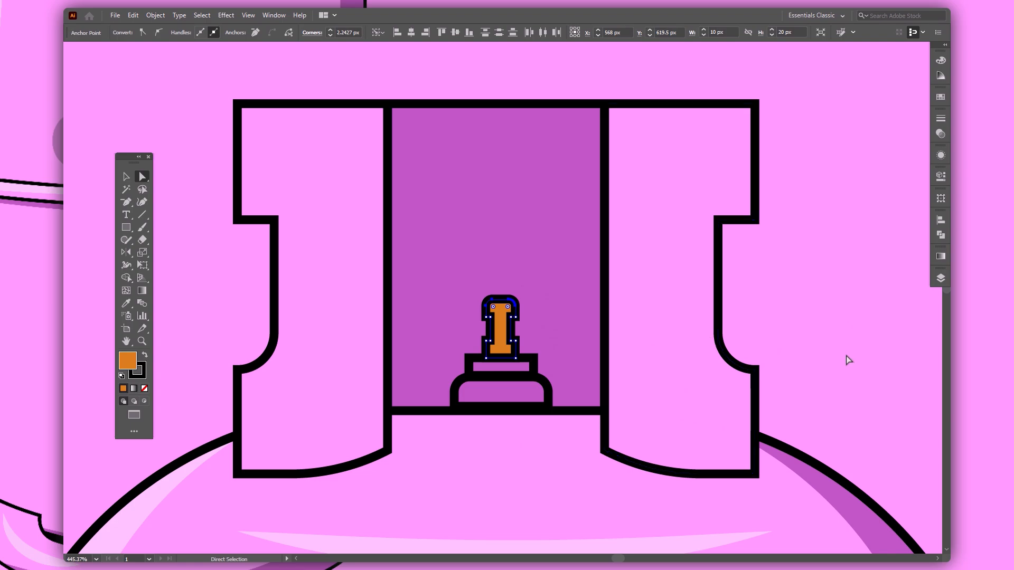
click(510, 317)
shift+click(491, 318)
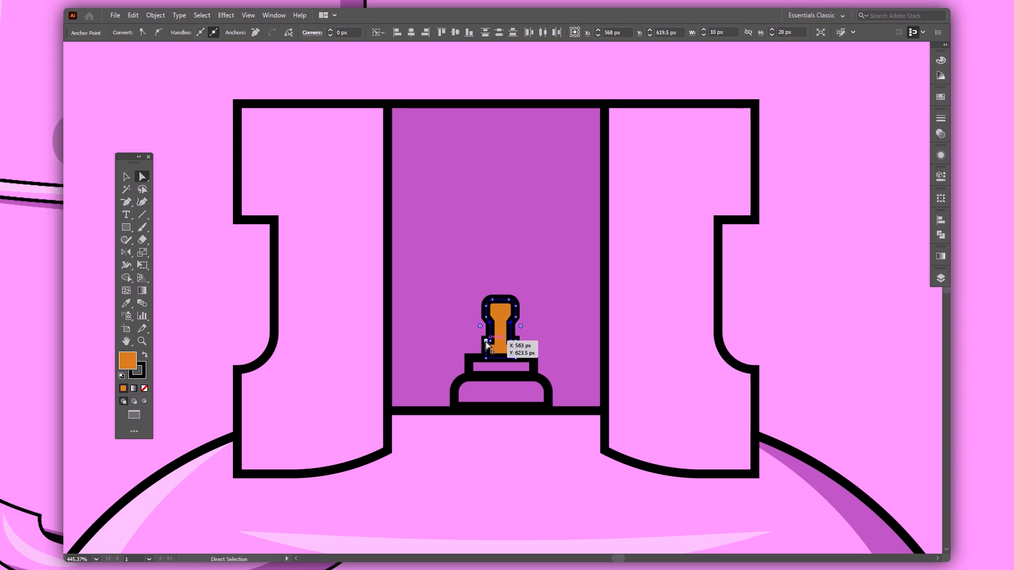
drag(510, 346, 514, 348)
key(v)
click(790, 317)
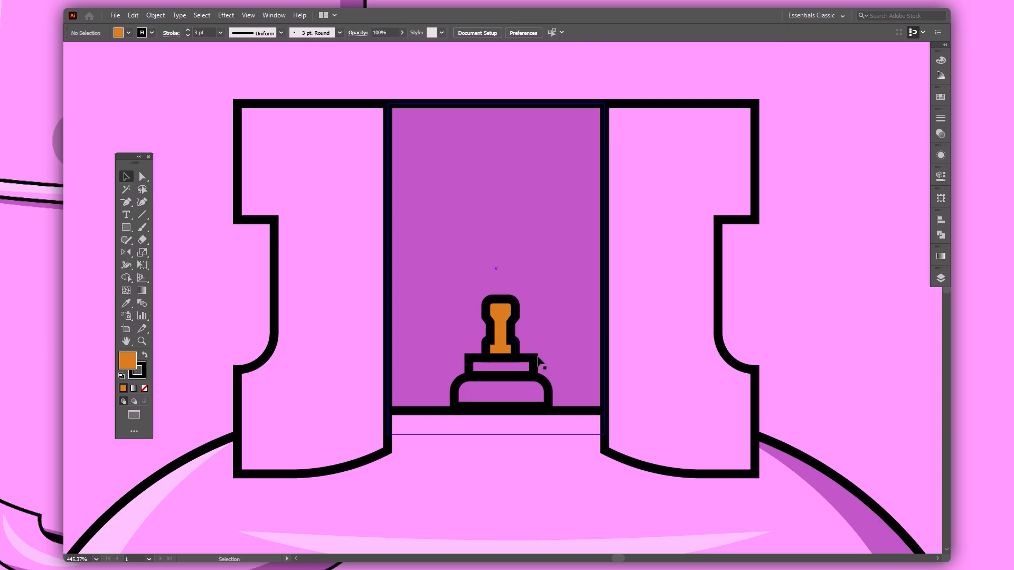
Step: Round the two upper corners of the valve's 22 × 6 px middle rectangle by about 4.35 px
click(467, 360)
key(a)
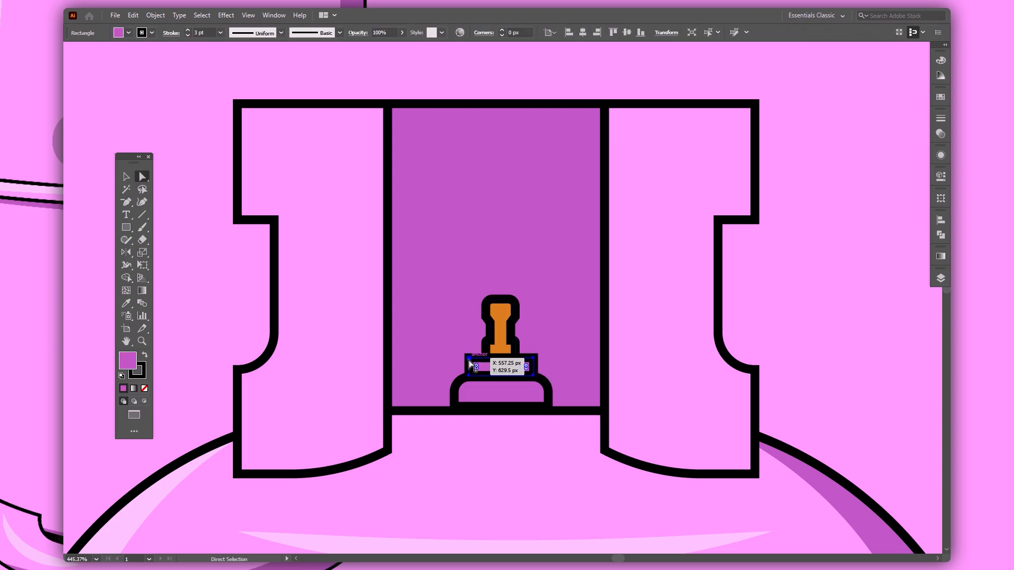
click(468, 359)
shift+click(533, 358)
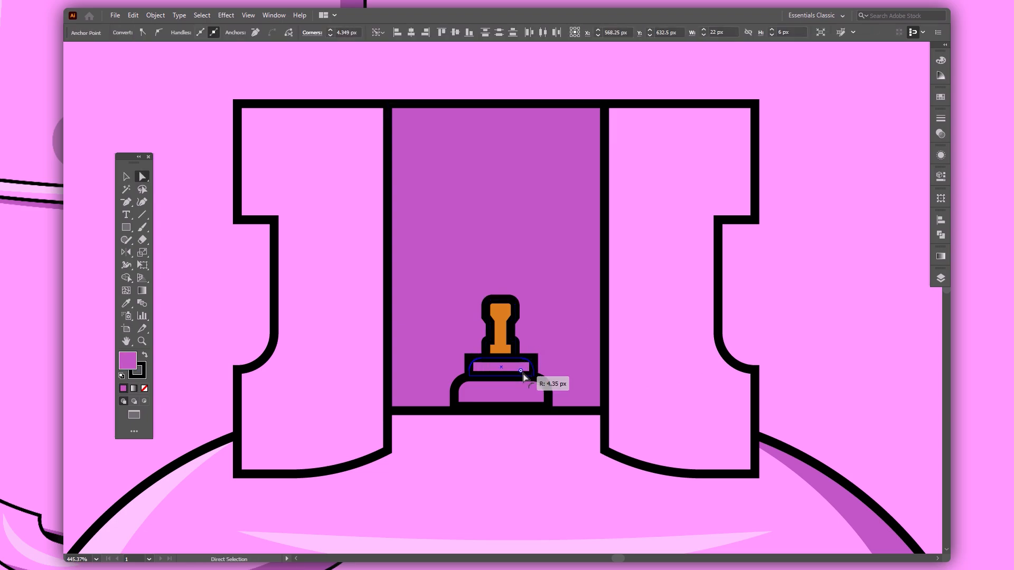
key(ctrl+0)
key(v)
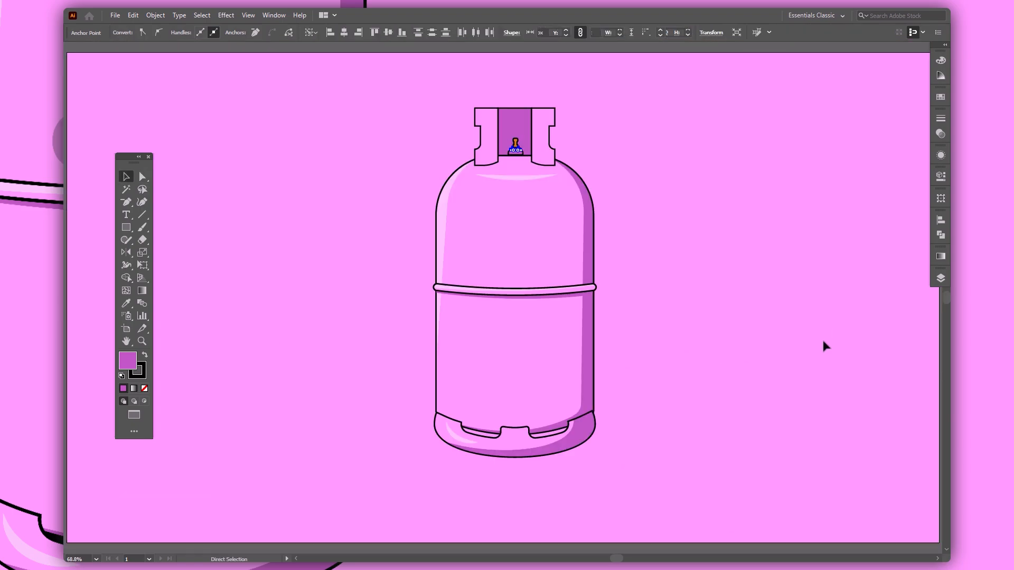
click(752, 359)
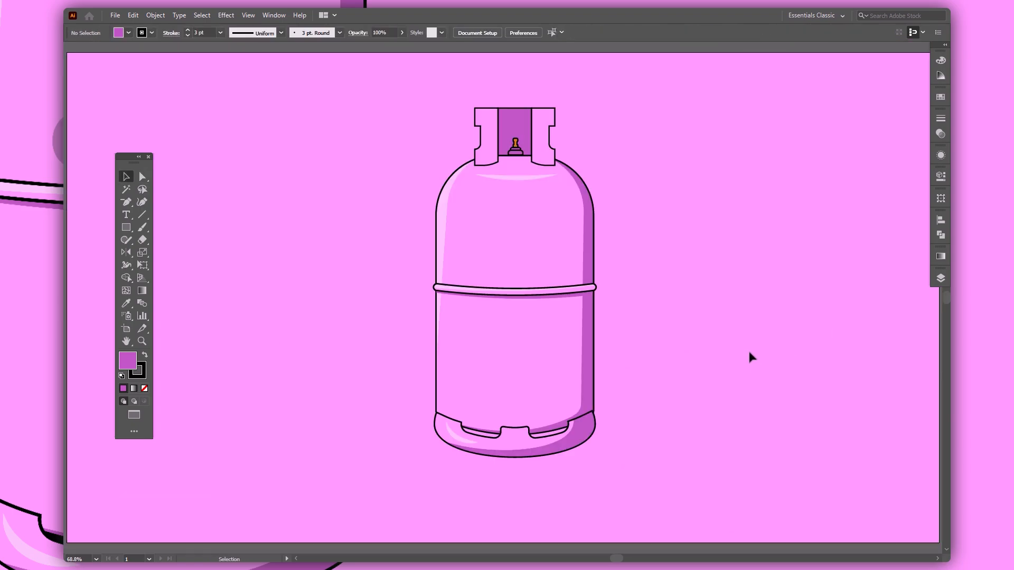
Step: Scale up the stem, middle piece and base together until the base is about 49.5 px wide, and nudge the valve upward
click(515, 149)
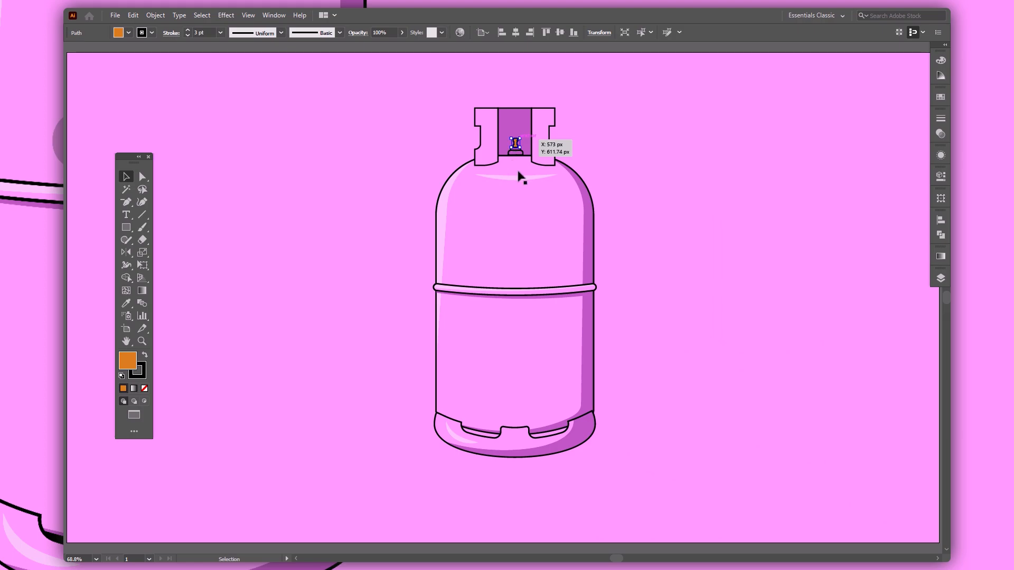
key(ctrl+equal)
key(ctrl+equal)
key(ctrl+equal)
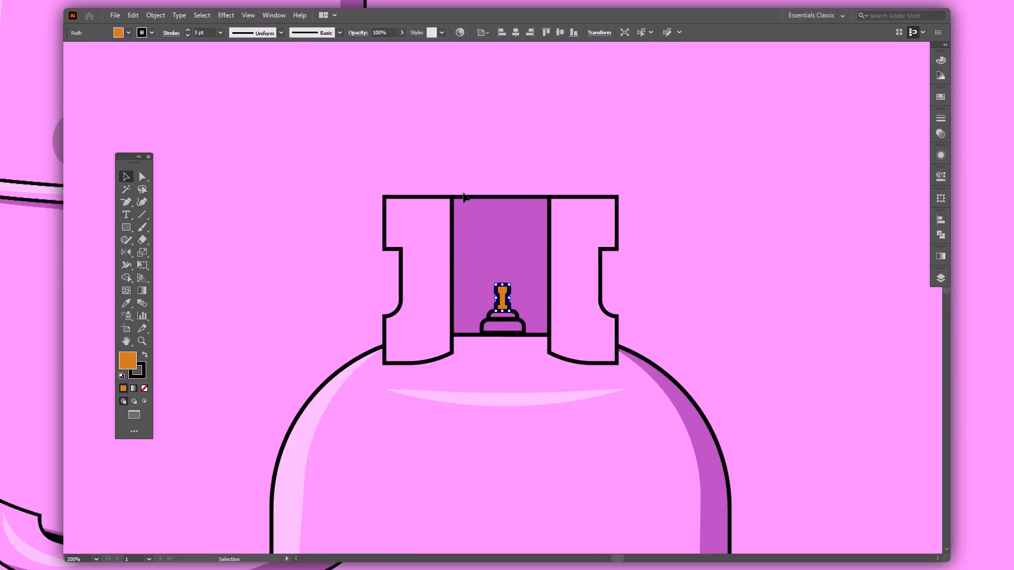
shift+click(503, 329)
drag(525, 310, 535, 311)
key(Up)
key(Up)
key(Up)
key(Up)
key(Up)
key(Up)
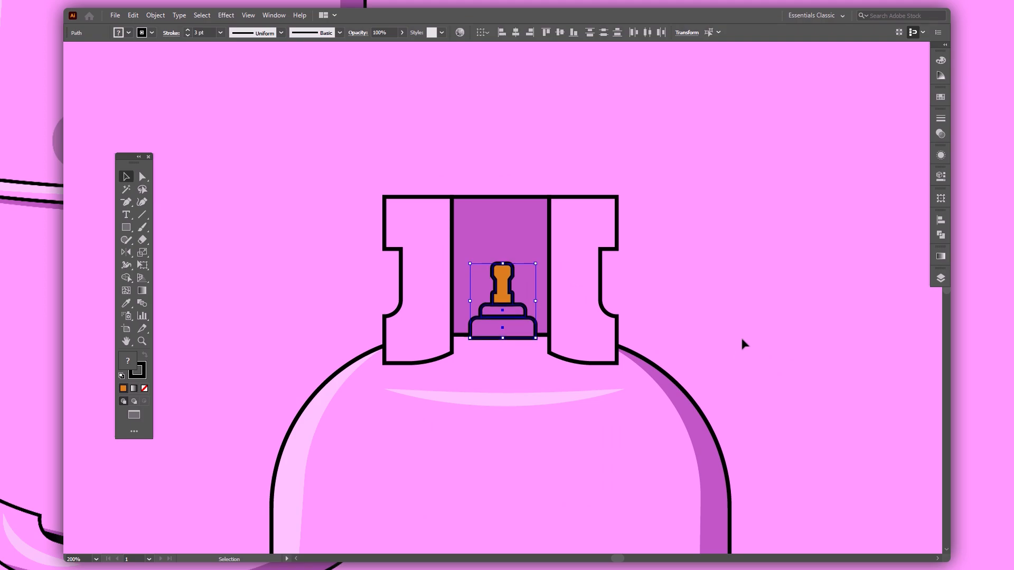
Step: Bow the valve base's bottom edge downward and round its two lower corners
key(p)
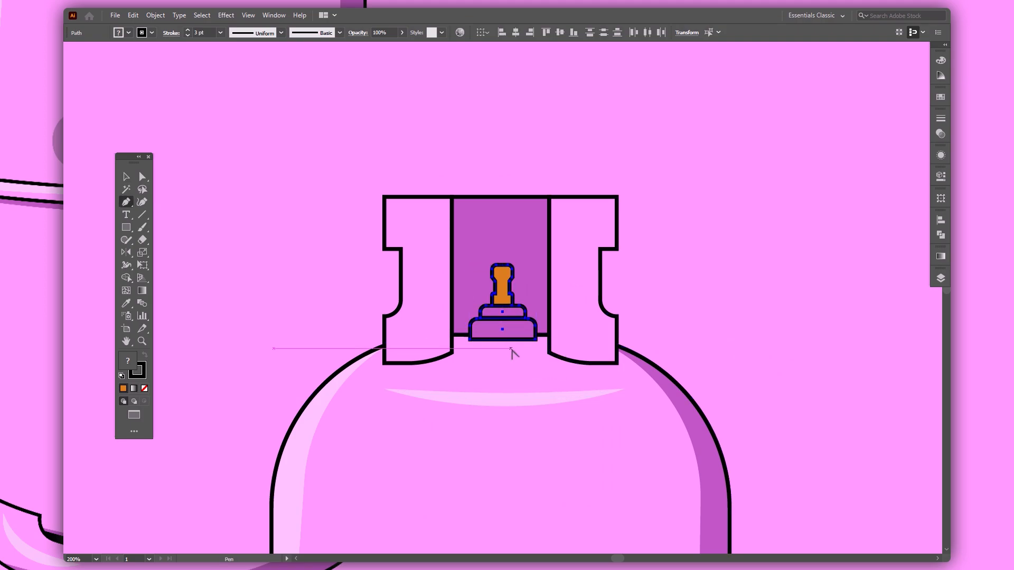
drag(504, 344, 504, 343)
key(a)
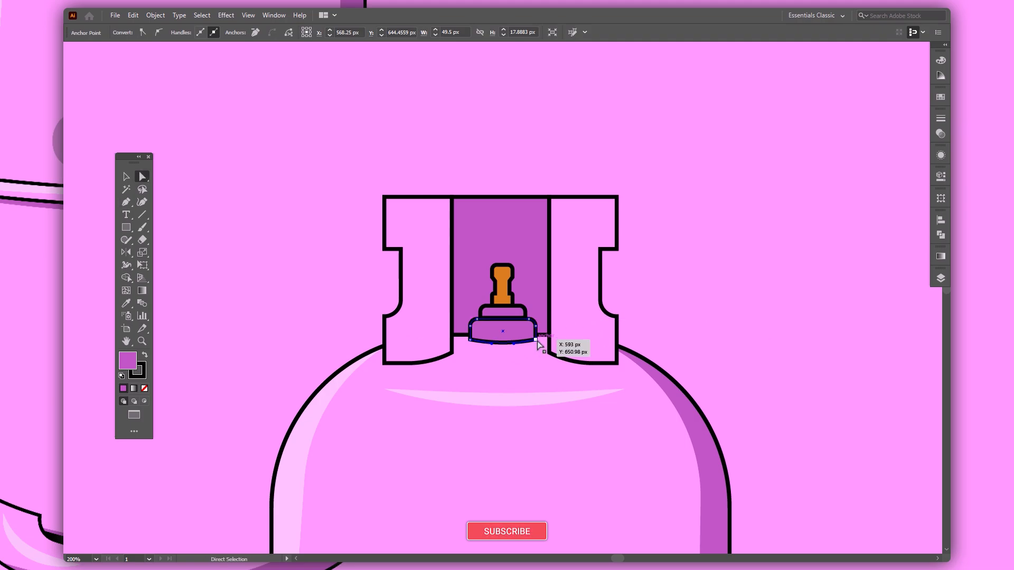
click(471, 340)
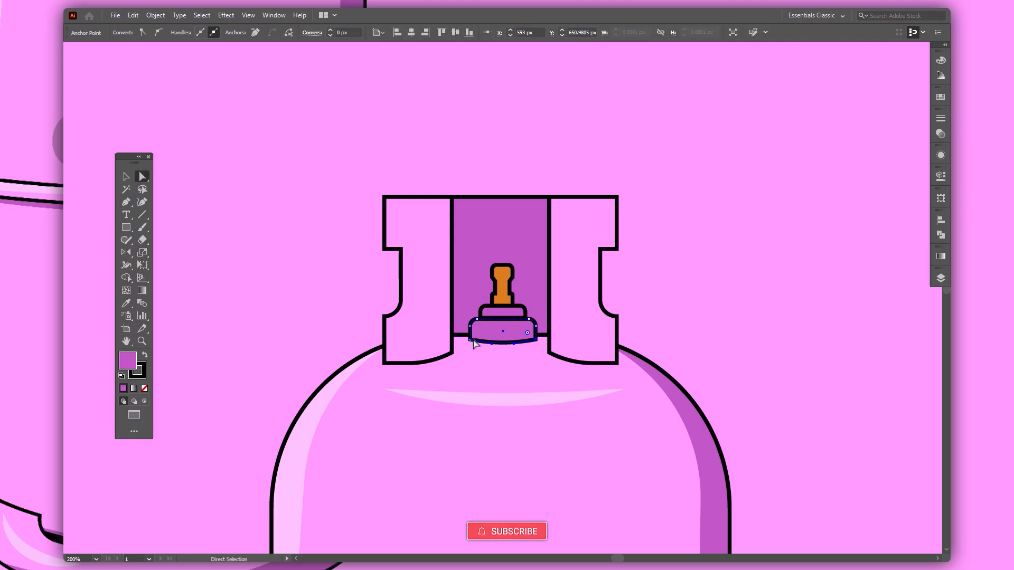
shift+click(528, 338)
mouse_move(528, 334)
mouse_down()
mouse_move(536, 335)
mouse_move(530, 346)
mouse_up()
click(788, 381)
key(v)
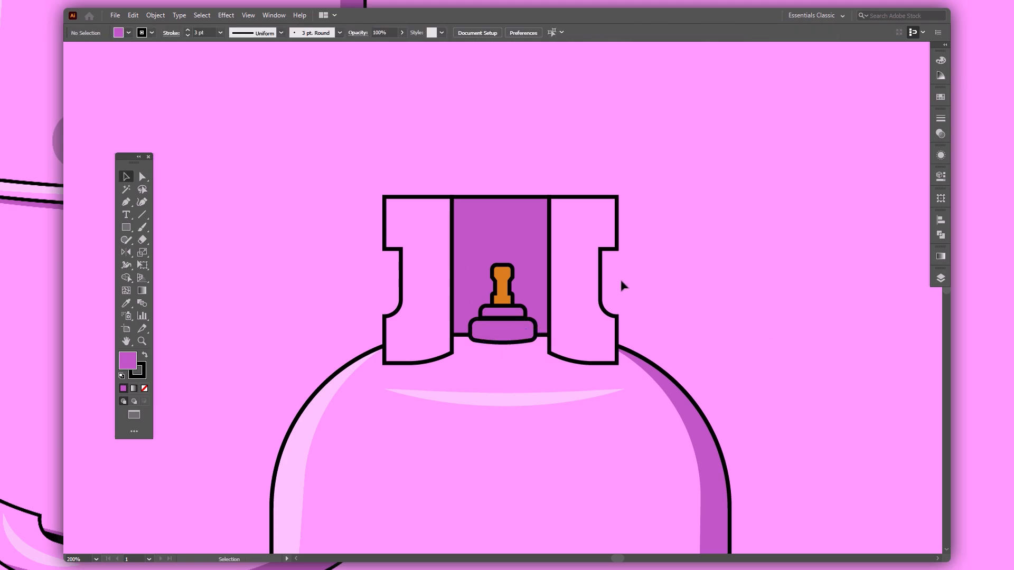
Step: Draw an ellipse of about 303 × 94 px over the base ring's slots and send it to the back
key(ctrl+0)
key(l)
drag(446, 408, 584, 450)
right_click(549, 425)
mouse_move(586, 373)
click(679, 407)
Step: Give the ellipse behind the base ring a black fill and no stroke
click(144, 355)
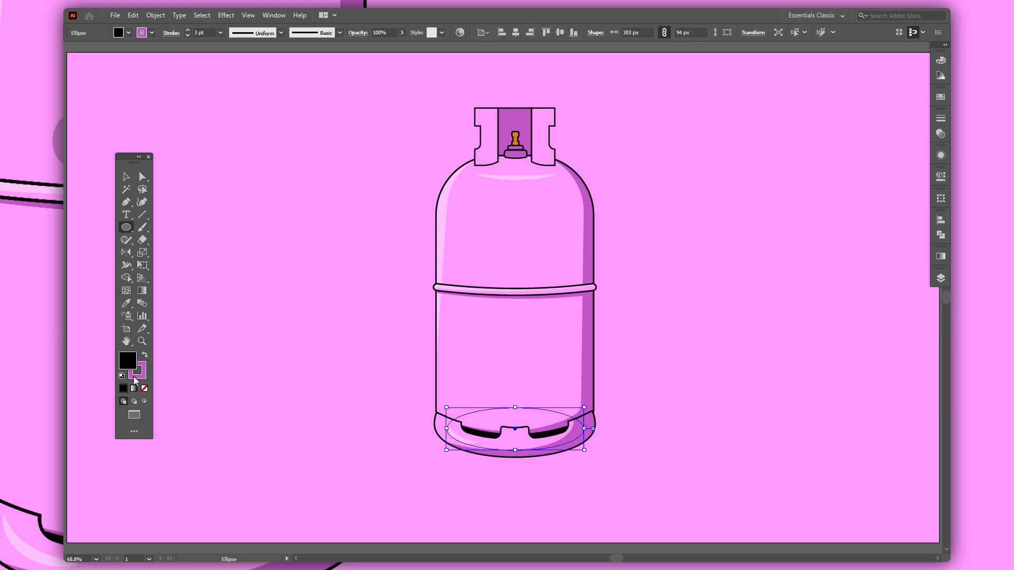
click(139, 378)
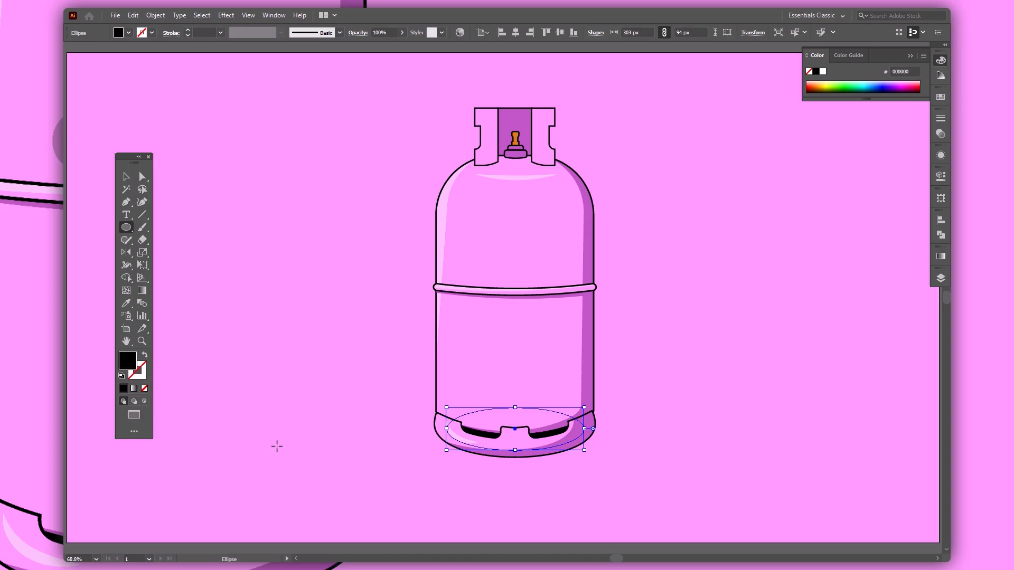
key(v)
click(334, 470)
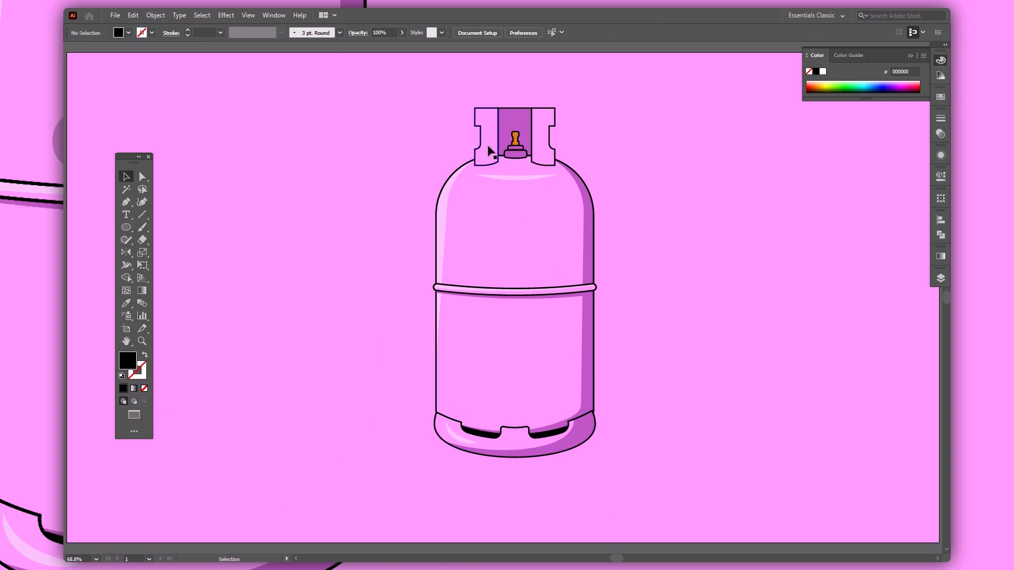
Step: Expand the two collar side panels so their strokes become filled shapes
scroll(492, 152, up, 4)
click(379, 354)
click(155, 15)
click(181, 144)
click(343, 284)
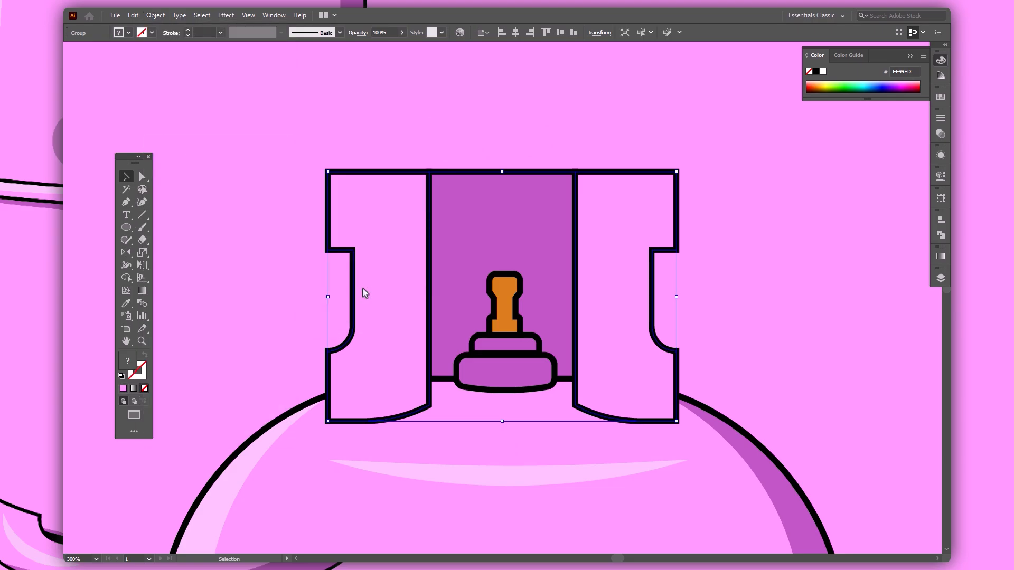
Step: Use Shape Builder to merge the outline pieces of the left and right collar panels
key(shift+m)
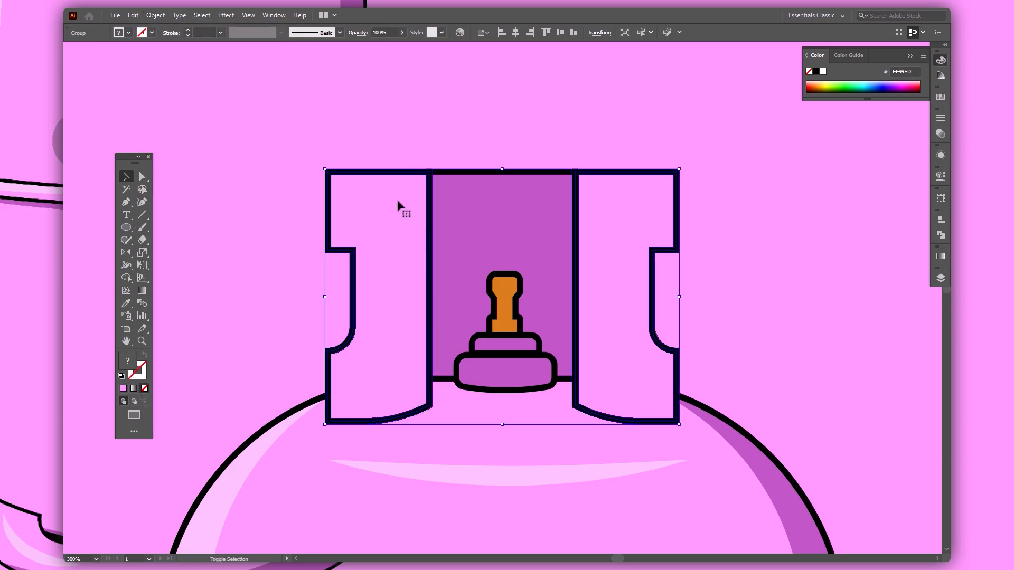
click(358, 174)
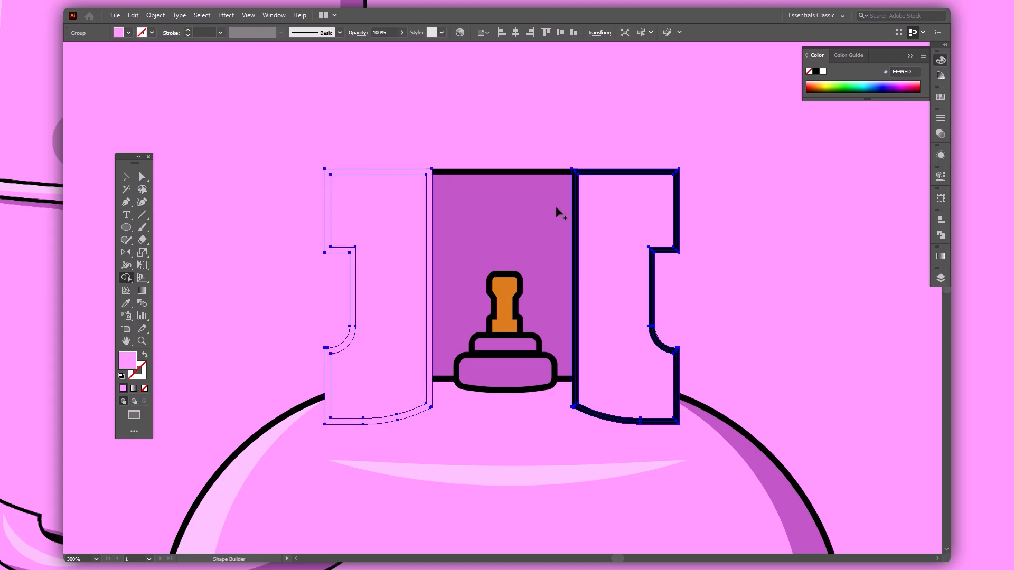
click(643, 172)
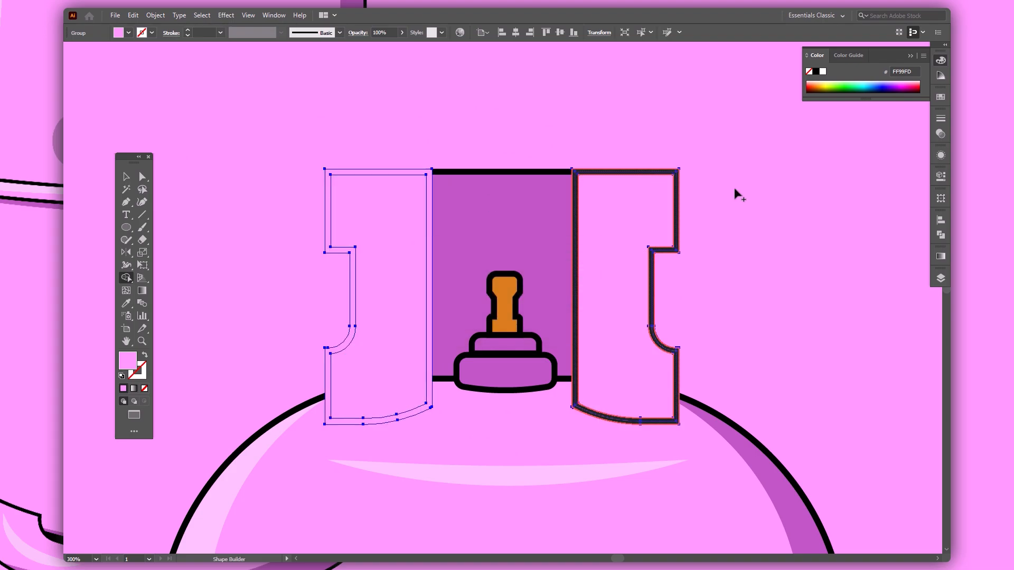
key(v)
click(662, 163)
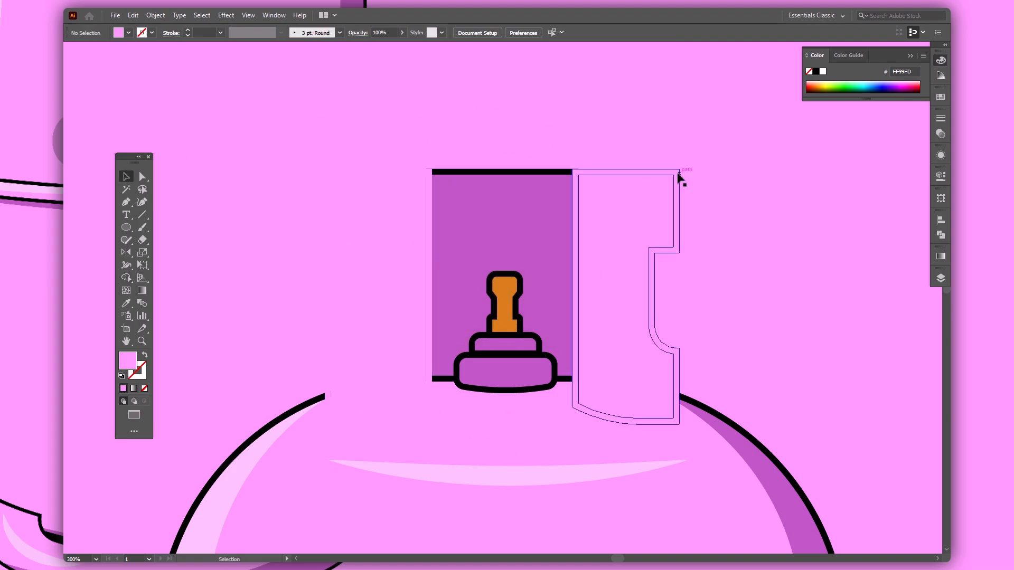
Step: Fill the outline shapes of both collar side panels with black #000000
key(a)
click(678, 175)
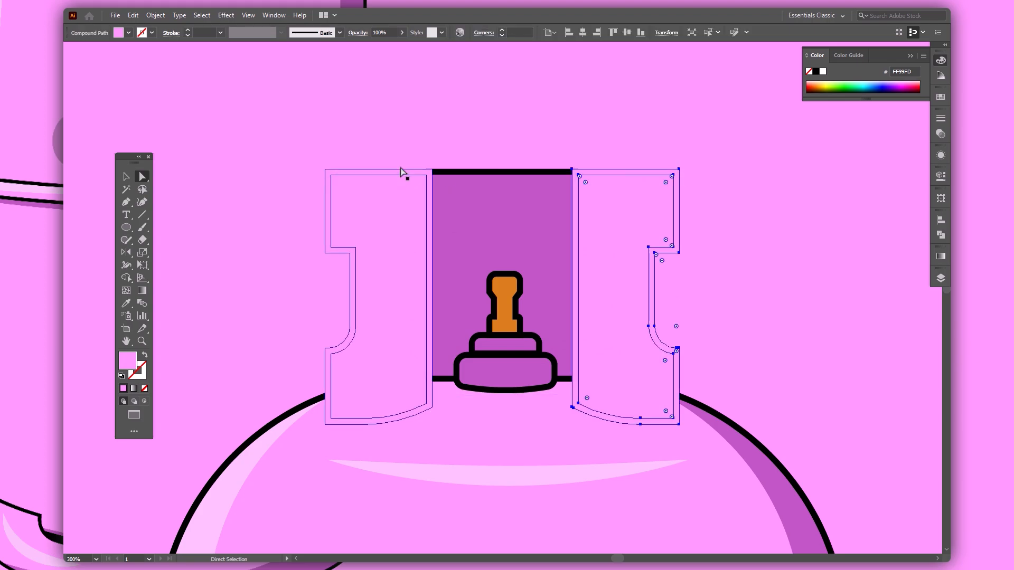
shift+click(401, 171)
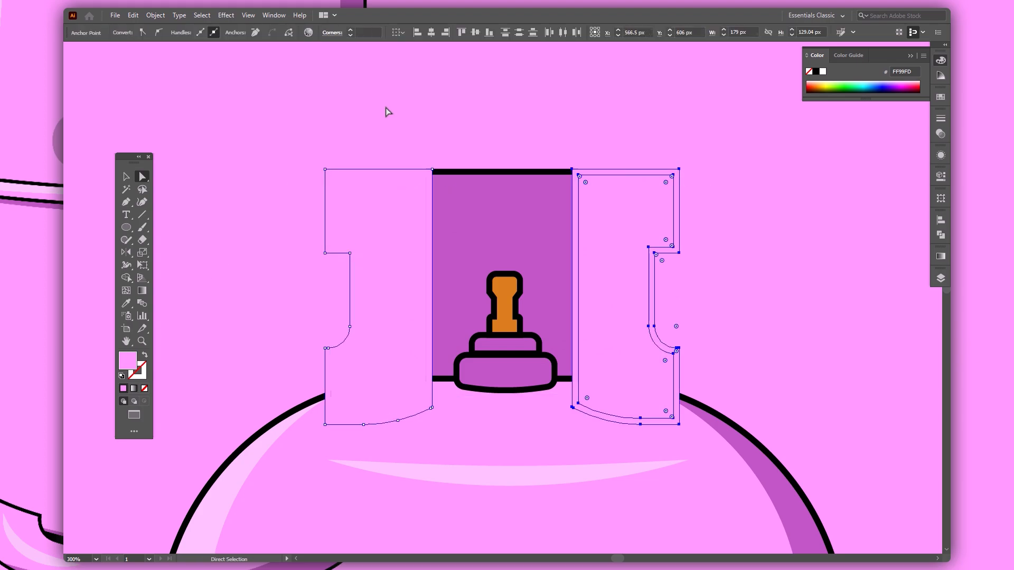
click(385, 111)
click(394, 173)
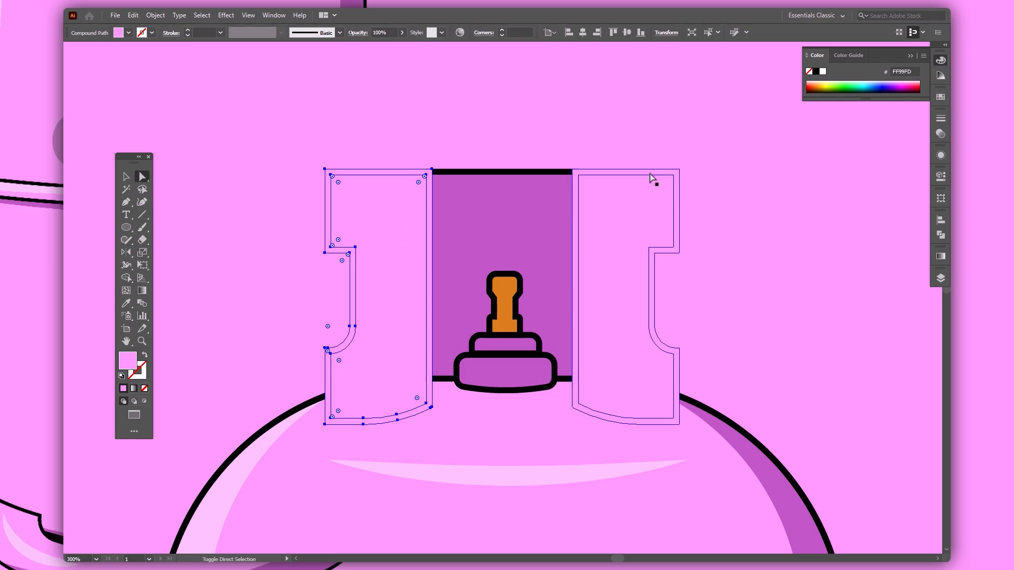
shift+click(651, 176)
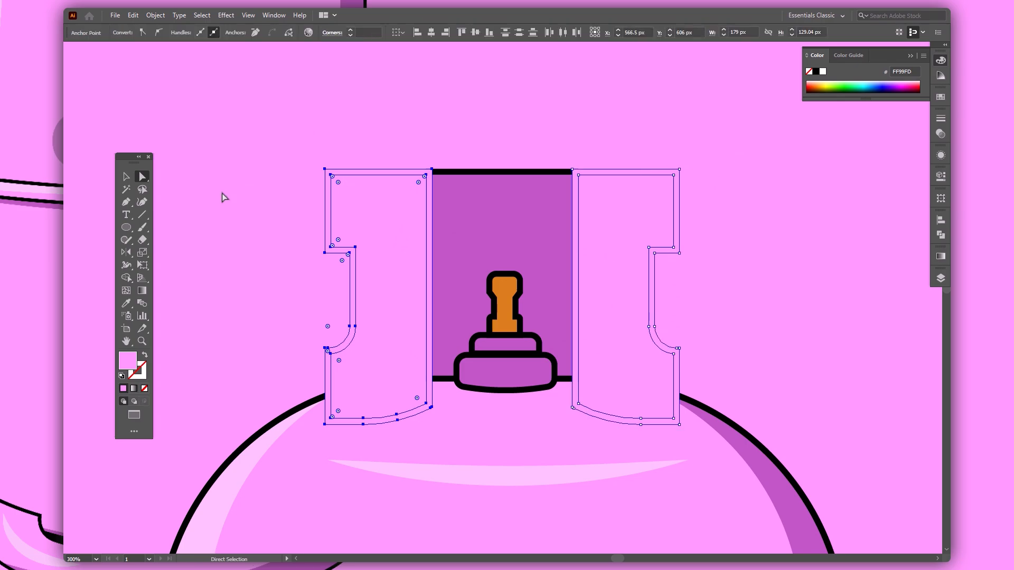
double_click(128, 359)
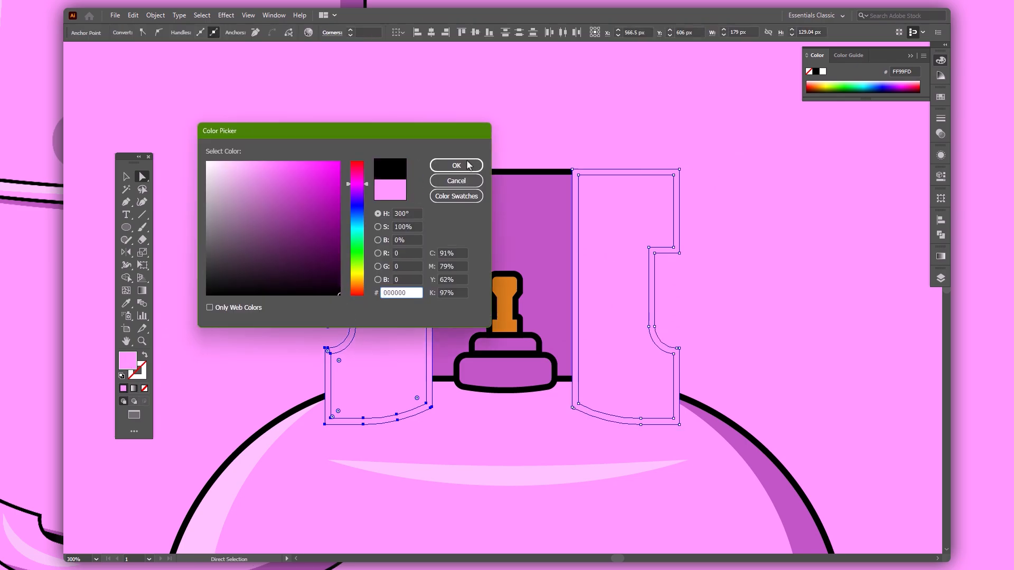
click(469, 165)
Step: Fill the right collar panel's inner shape with the pink #FF99FD sampled from the left panel
key(v)
click(627, 96)
click(634, 222)
key(i)
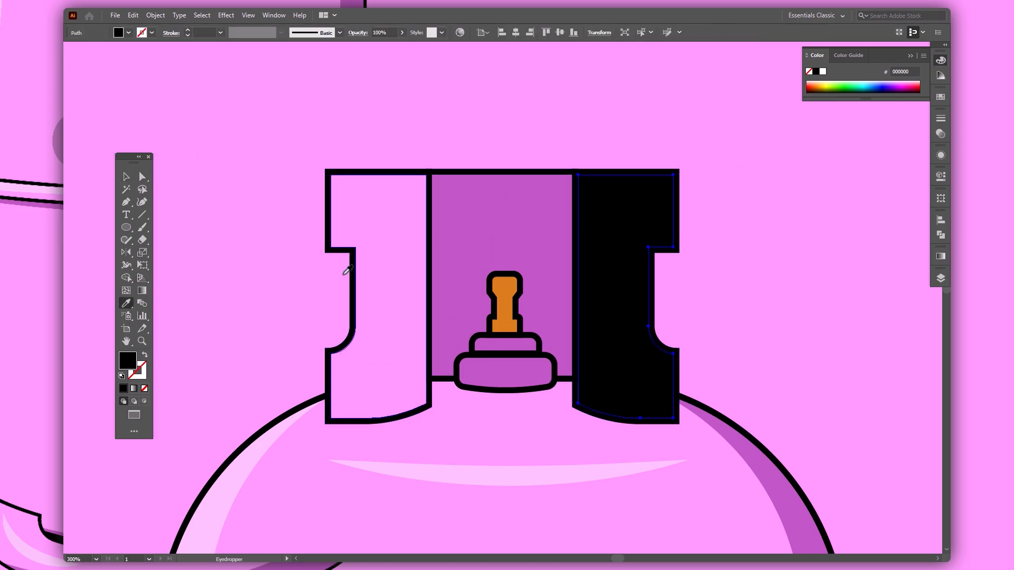
click(347, 270)
key(v)
click(258, 241)
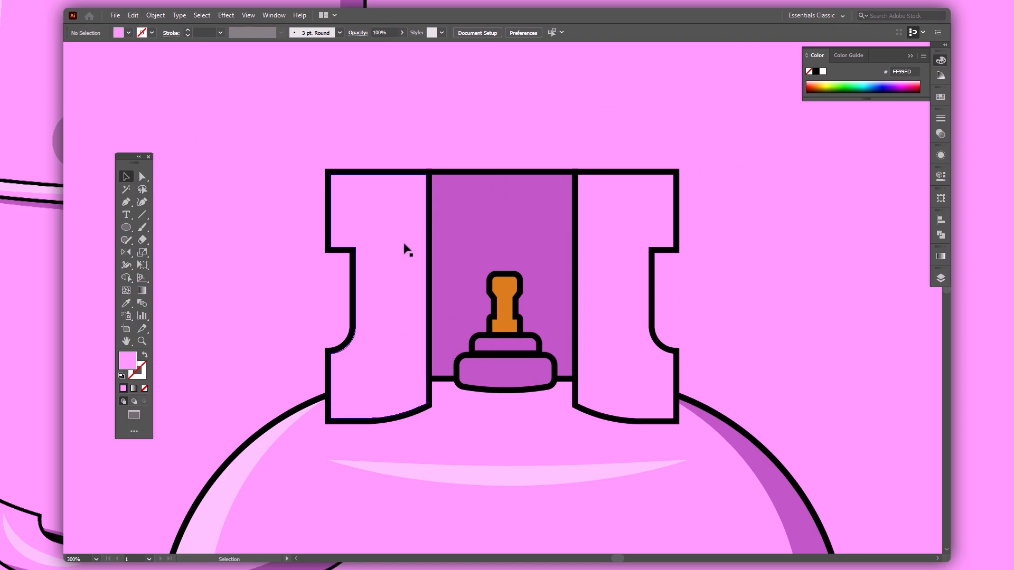
Step: Isolate the collar group, duplicate the left panel's pink fill with a small offset, and trim the overhang with Shape Builder
double_click(403, 243)
click(403, 242)
right_click(402, 244)
click(448, 348)
click(387, 267)
click(385, 261)
drag(386, 261, 393, 268)
mouse_move(434, 303)
mouse_down()
mouse_move(446, 304)
mouse_move(410, 297)
mouse_move(417, 309)
mouse_up()
shift+click(349, 368)
key(shift+m)
alt+click(448, 343)
key(v)
click(296, 328)
click(389, 239)
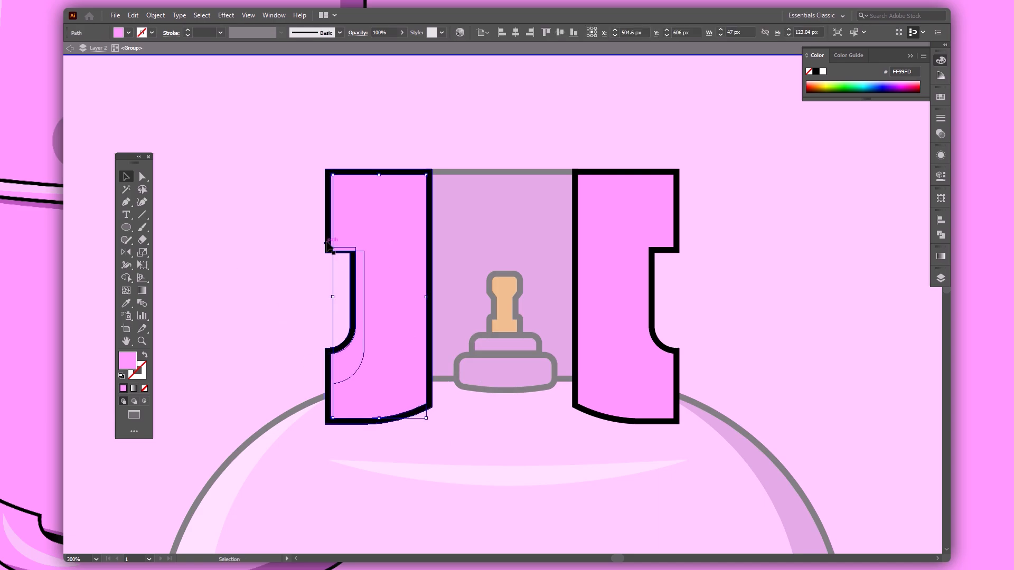
shift+click(349, 360)
key(shift+m)
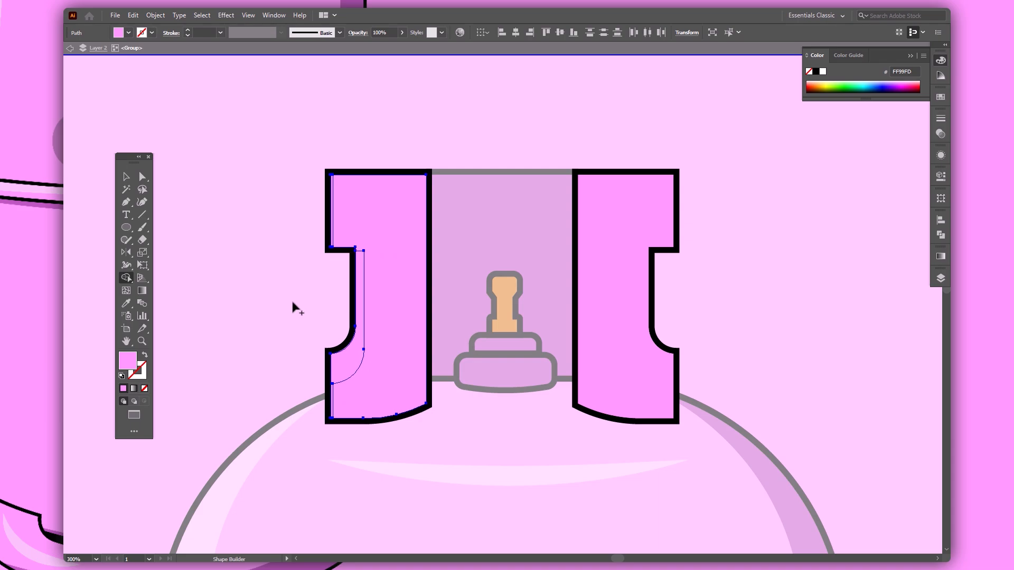
key(v)
click(291, 299)
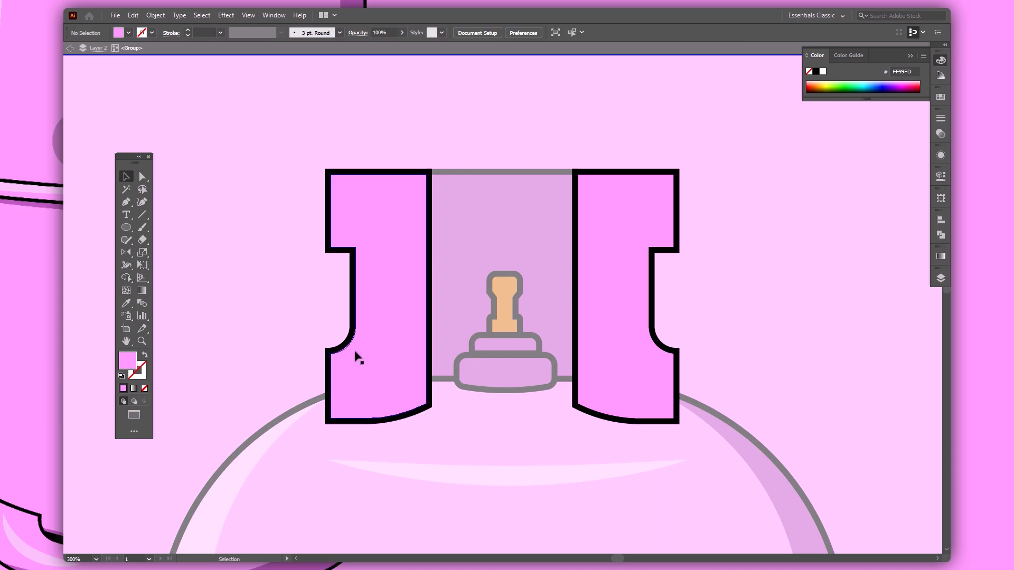
Step: Color the strip around the left panel's notch light pink #F9C2F9, sampled from the cylinder body's highlight
click(355, 352)
key(i)
click(236, 450)
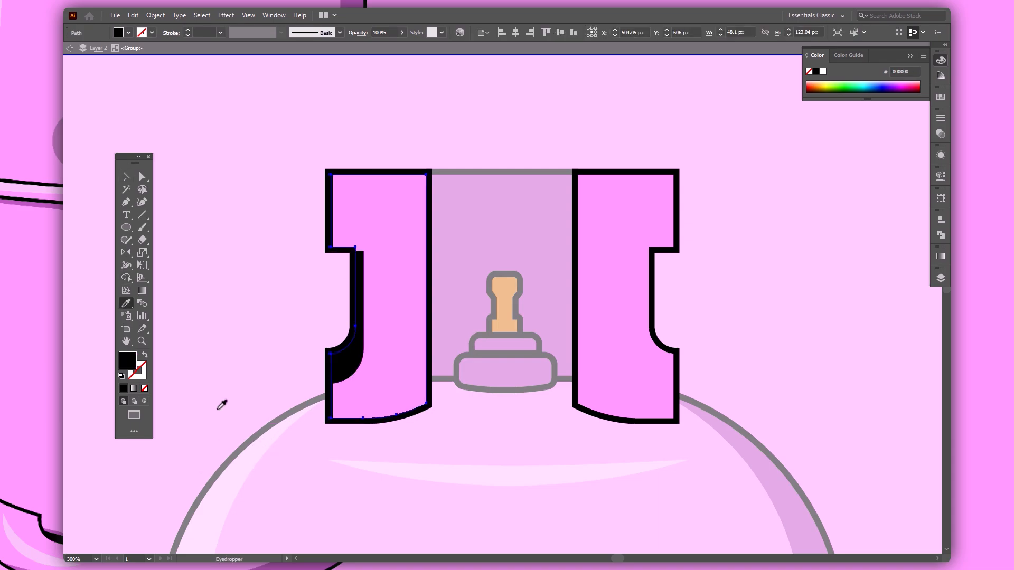
click(221, 492)
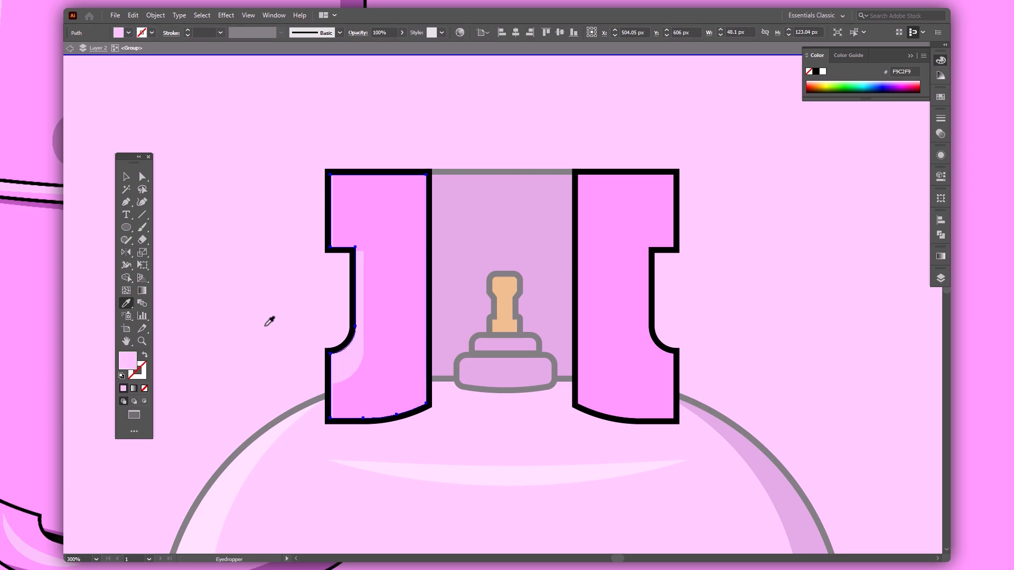
key(v)
click(307, 301)
click(400, 236)
click(611, 136)
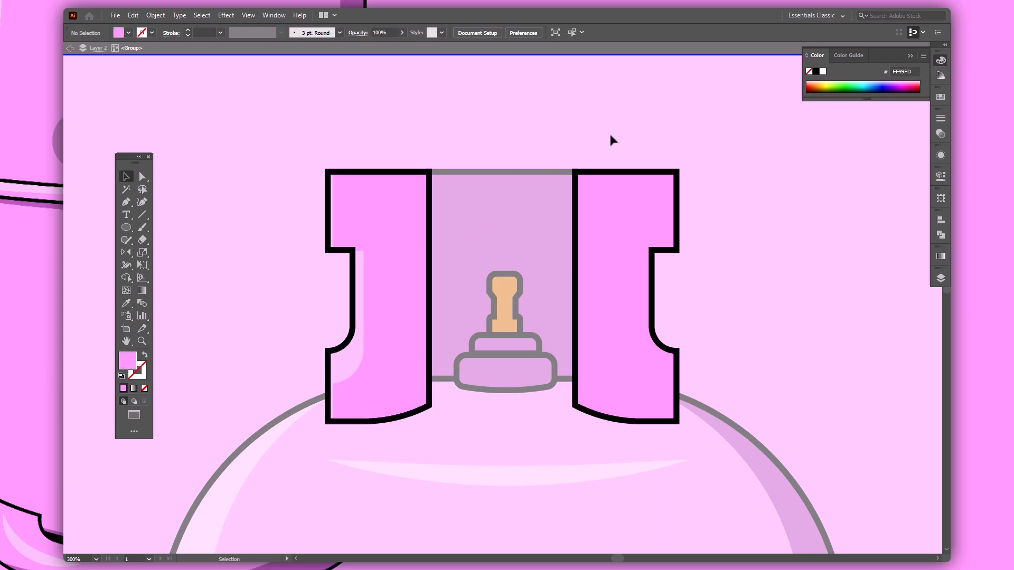
Step: Isolate the right collar panel, duplicate its fill offset down and to the right, and trim the overhang with Shape Builder
click(627, 342)
double_click(627, 343)
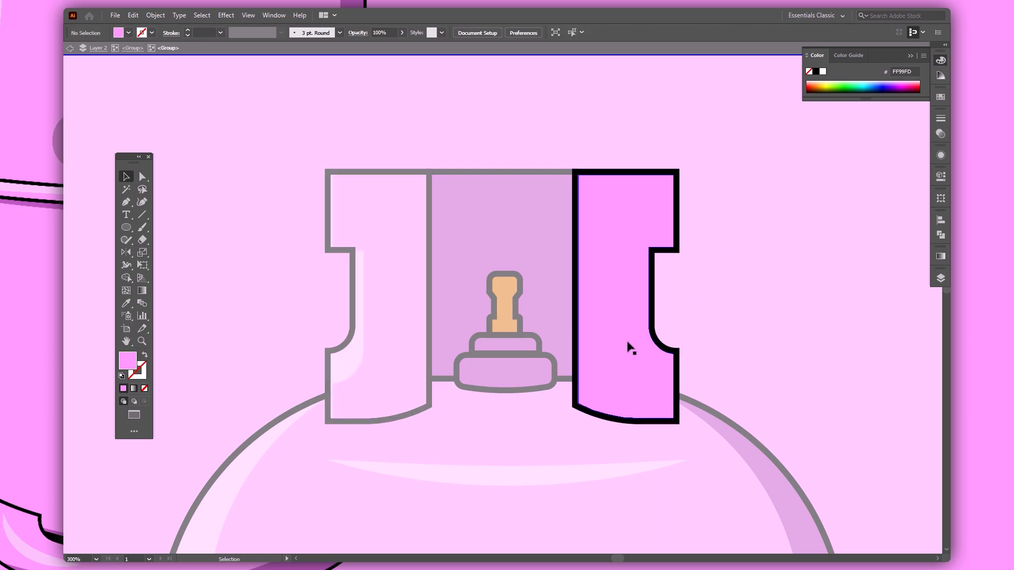
click(630, 347)
drag(600, 276, 625, 290)
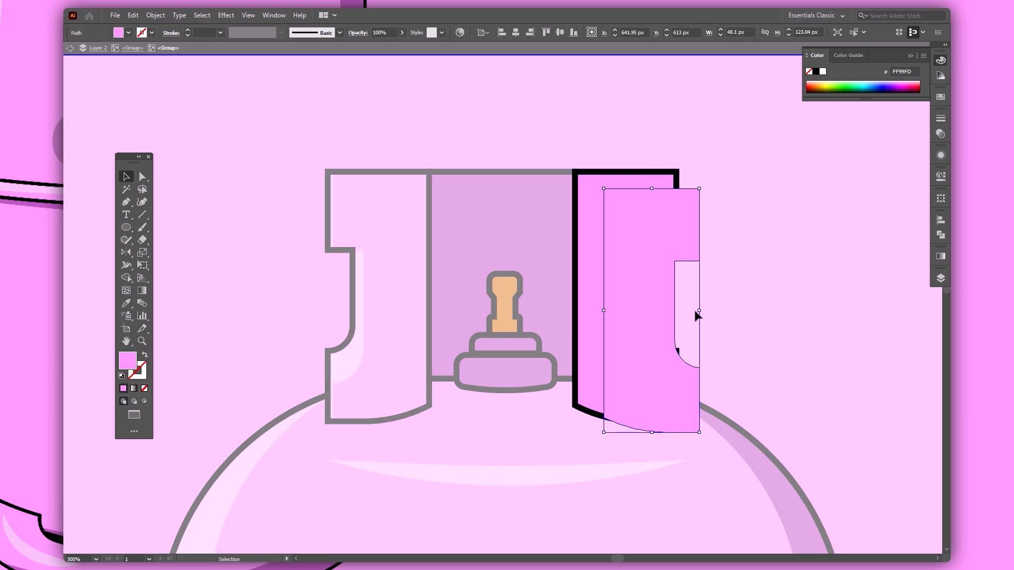
drag(698, 313, 584, 278)
key(shift+m)
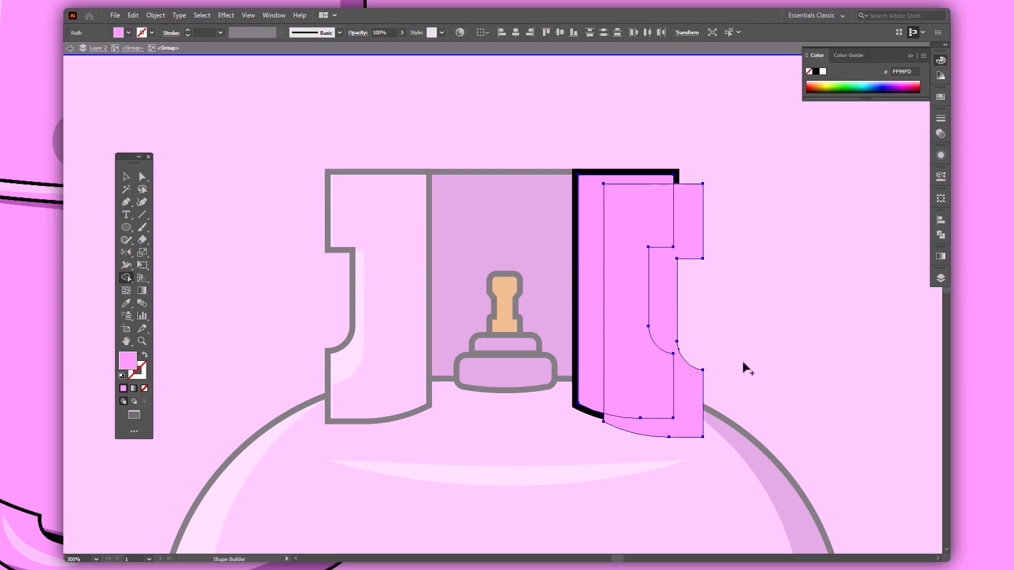
alt+click(695, 388)
Step: Fill the right panel's overlapping shape with shadow purple #BE56C1 sampled from the cylinder body, and leave isolation mode
key(v)
click(698, 296)
click(660, 317)
key(i)
click(751, 459)
key(v)
key(Escape)
key(ctrl+0)
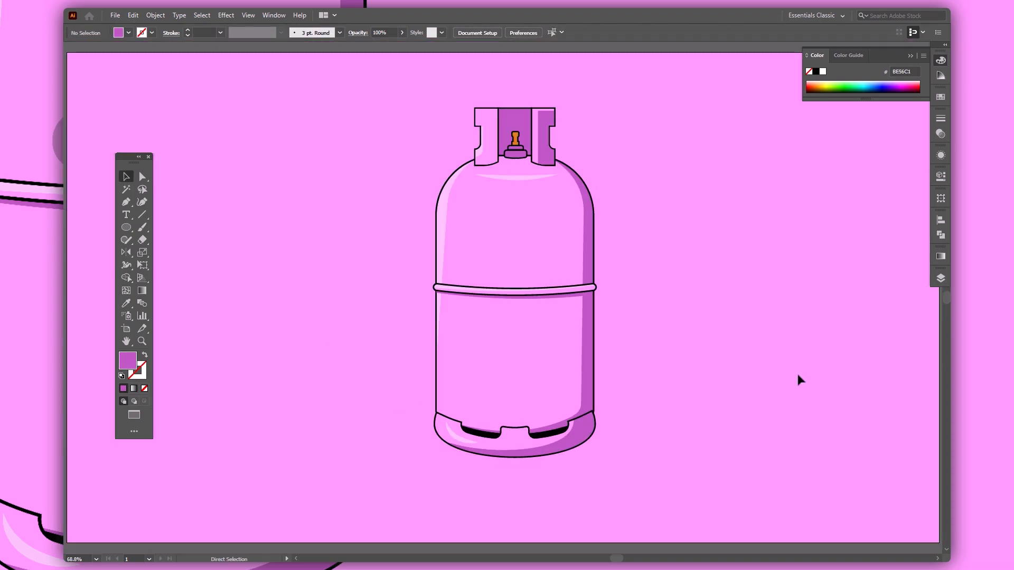
Step: Round the upper-left corner of the right panel's purple shadow to a radius of about 21.53 px
key(a)
click(545, 120)
drag(547, 122, 548, 125)
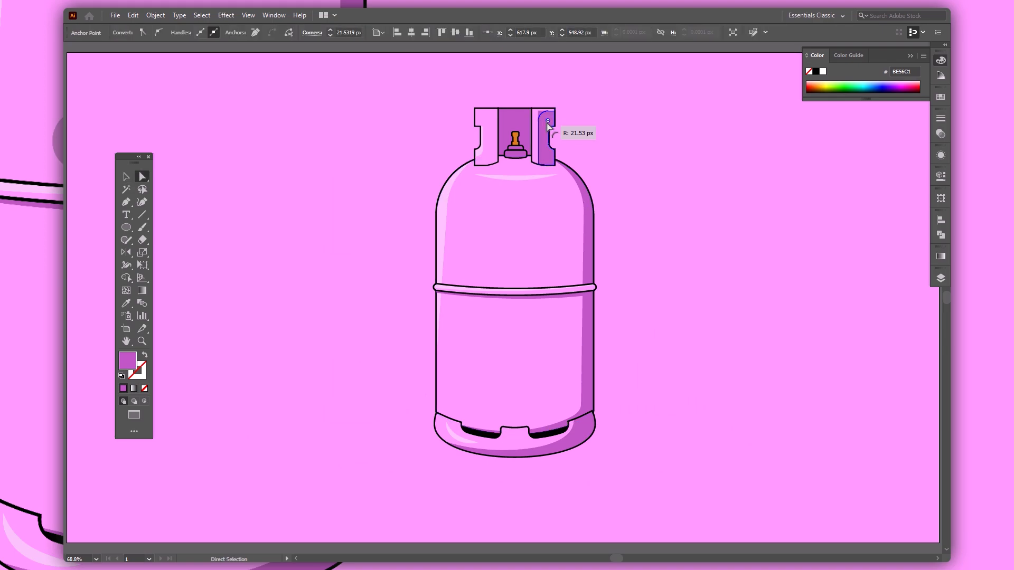
click(626, 153)
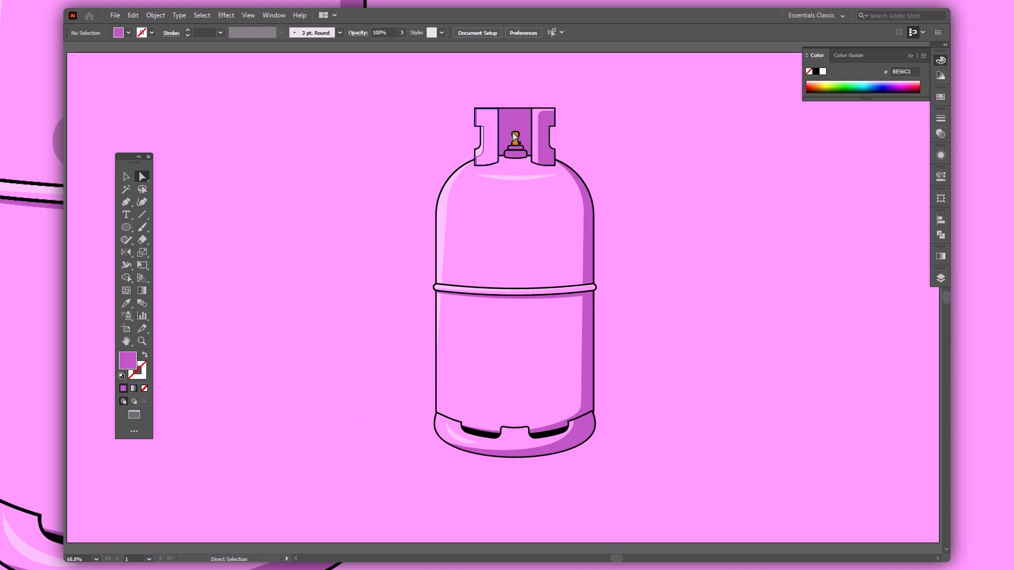
Step: Round the notch corner of the left panel's pink fill to a radius of about 4.17 px
click(484, 126)
drag(480, 130, 462, 154)
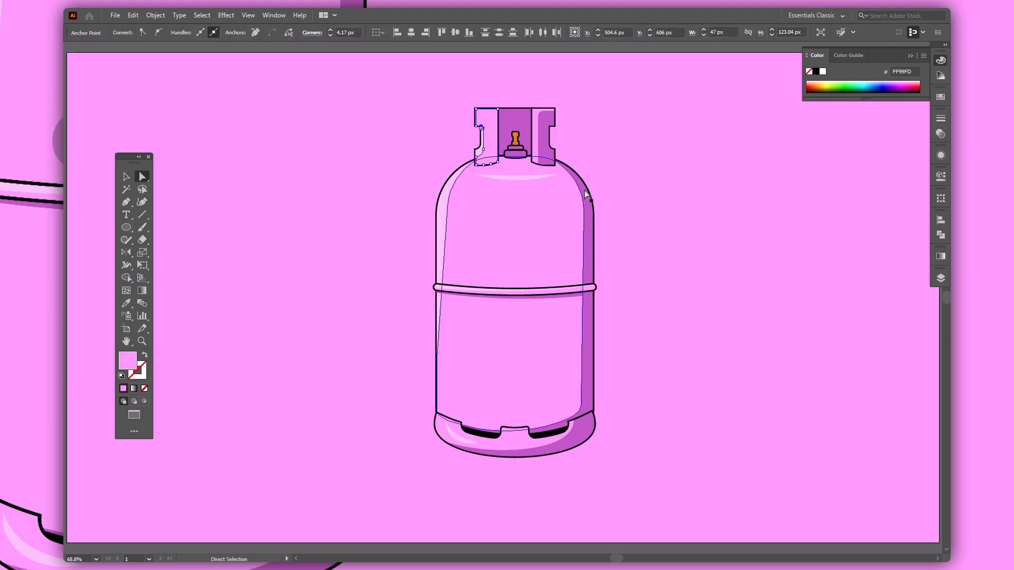
click(477, 157)
drag(493, 173, 686, 194)
key(v)
click(692, 204)
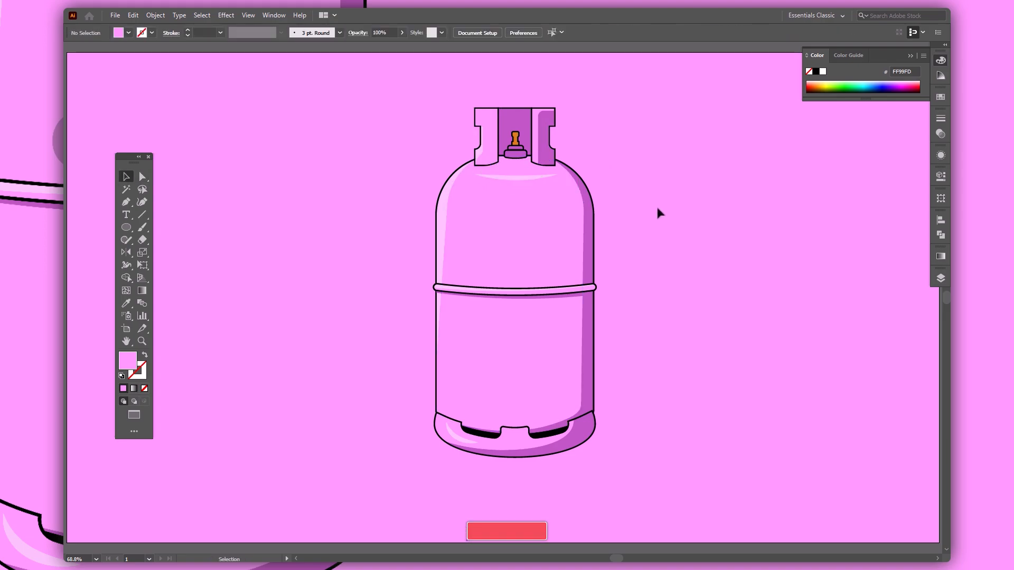